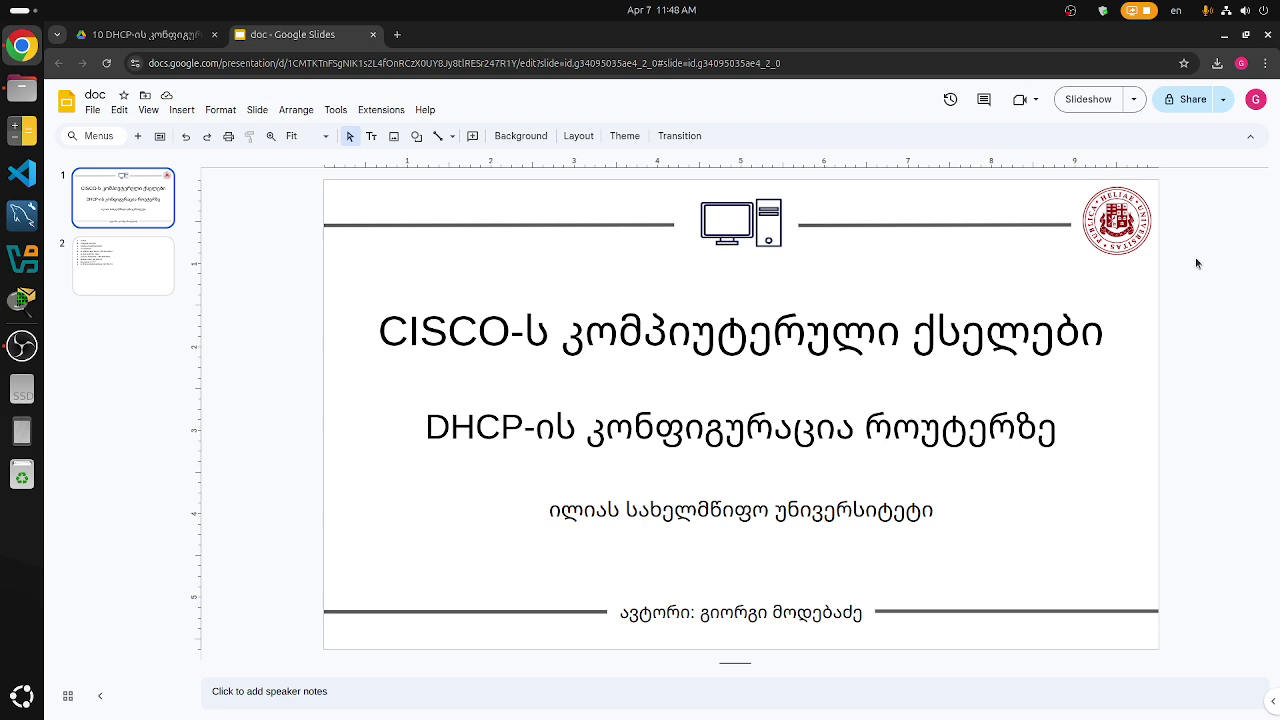
- Switch to Cisco Packet Tracer and maximize its window
{"action": "left_click", "coordinate": [1224, 35]}
{"action": "left_click", "coordinate": [20, 302]}
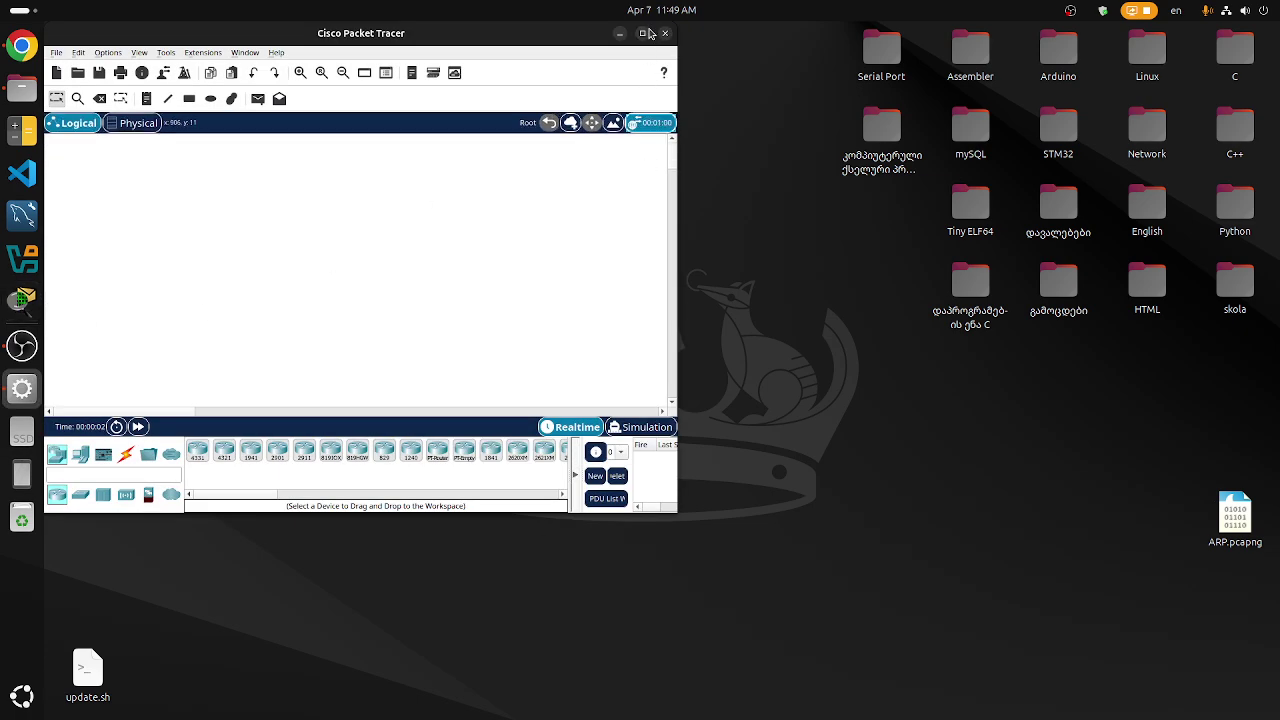
{"action": "left_click", "coordinate": [646, 36]}
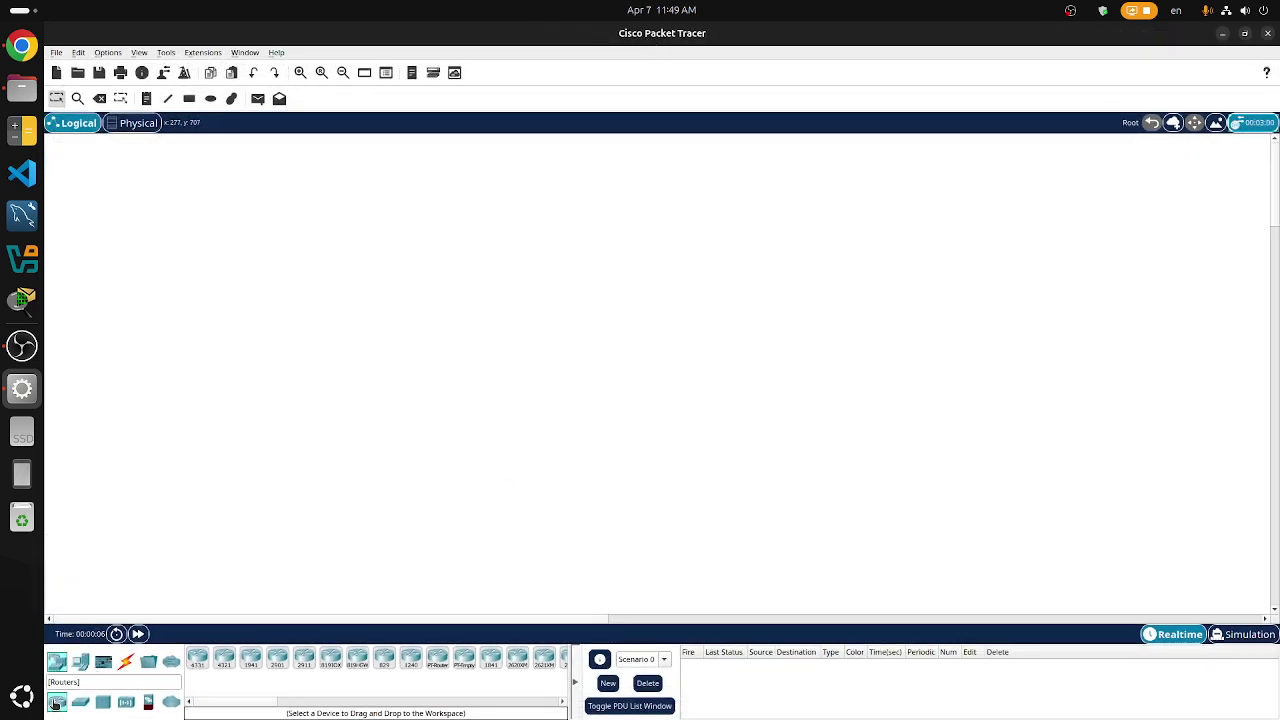
- Place a 2811 router in the logical workspace and a 2950T-24 switch directly below it
{"action": "left_click", "coordinate": [307, 703]}
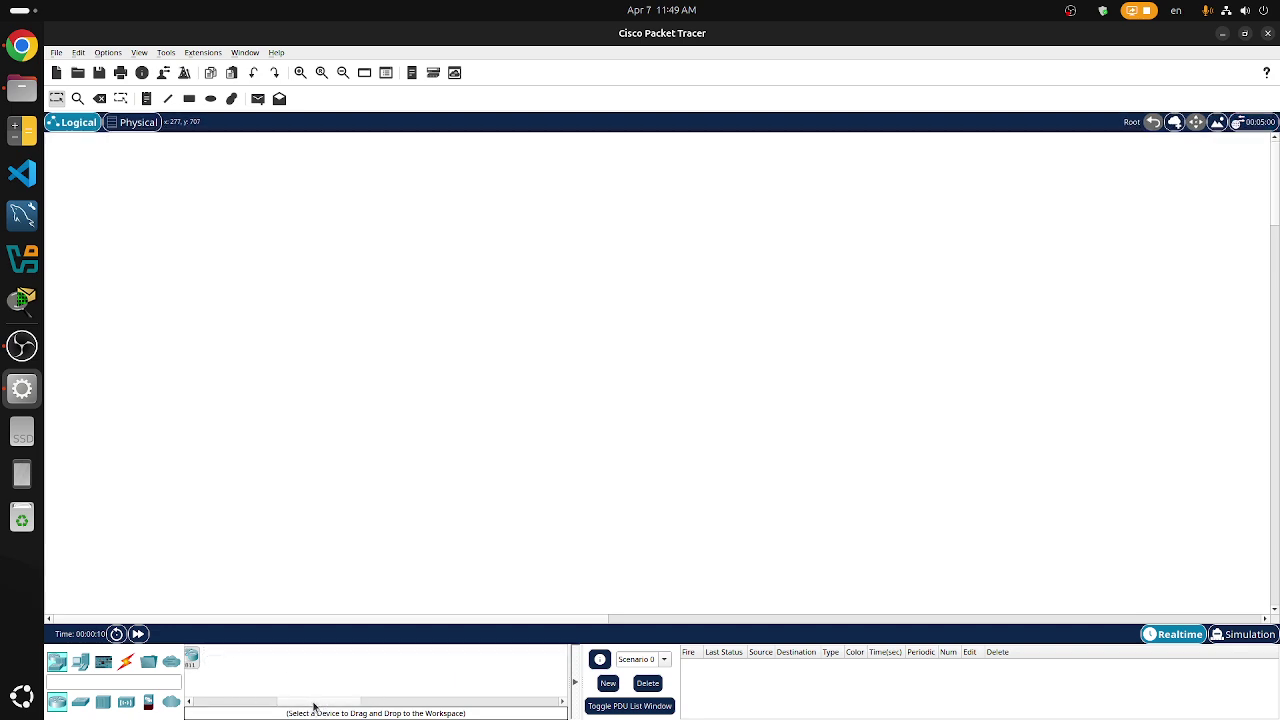
{"action": "scroll", "coordinate": [286, 706], "scroll_direction": "left", "scroll_amount": 2}
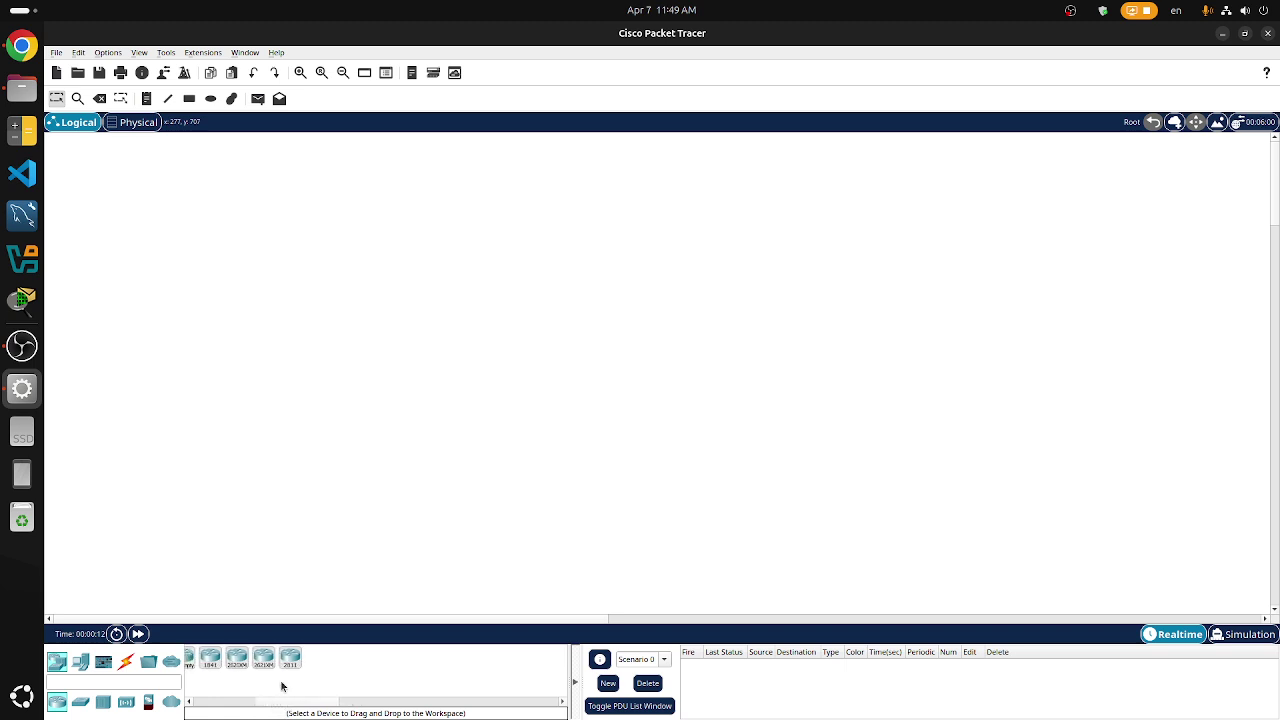
{"action": "left_click", "coordinate": [417, 209]}
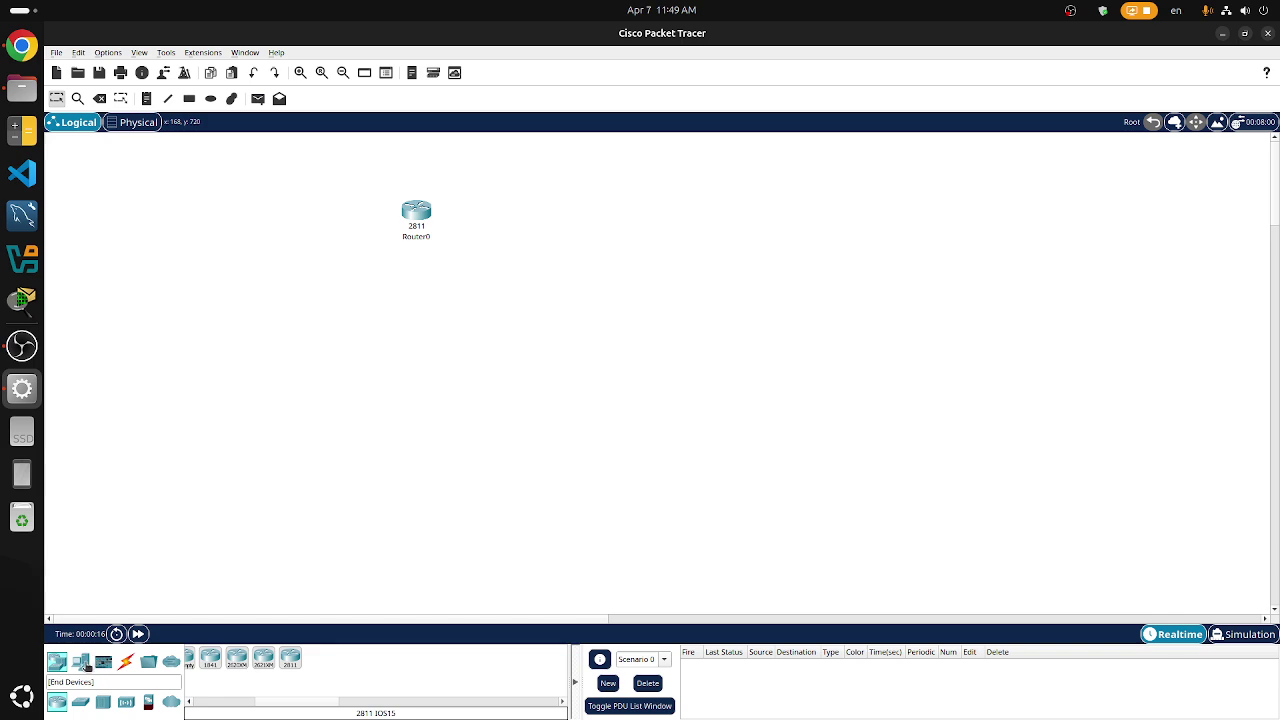
{"action": "left_click", "coordinate": [80, 701]}
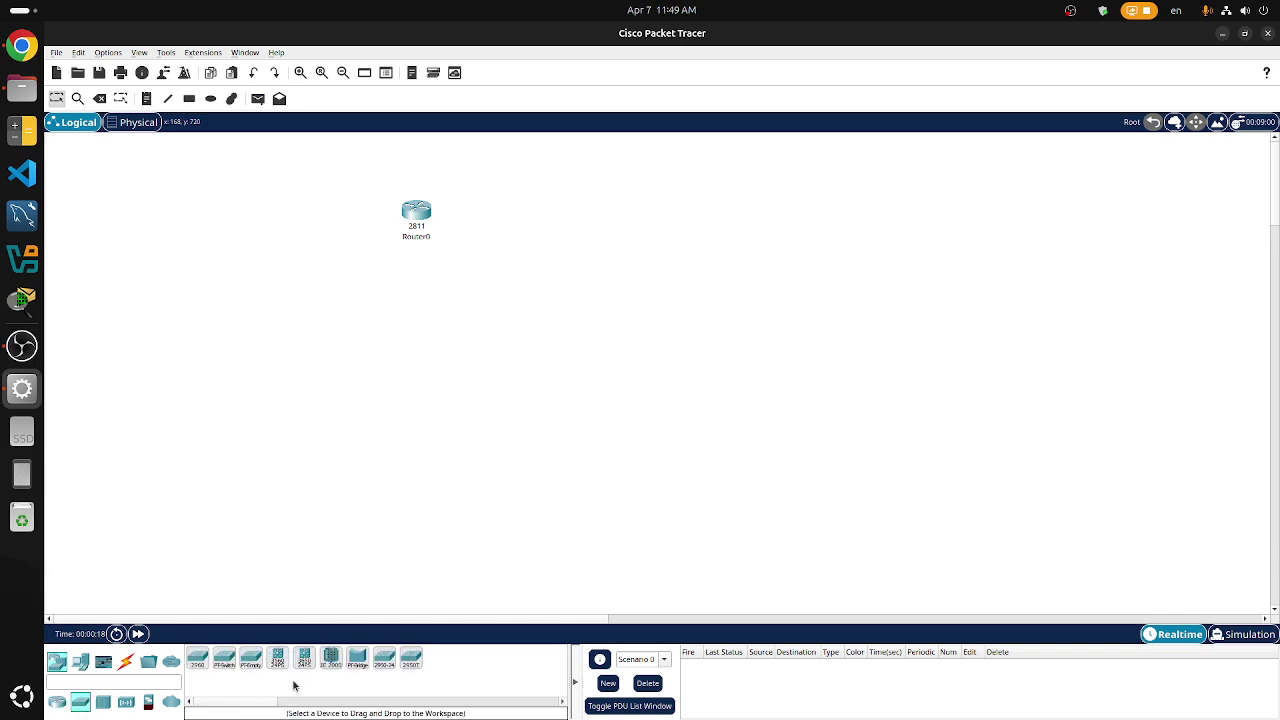
{"action": "left_click", "coordinate": [384, 657]}
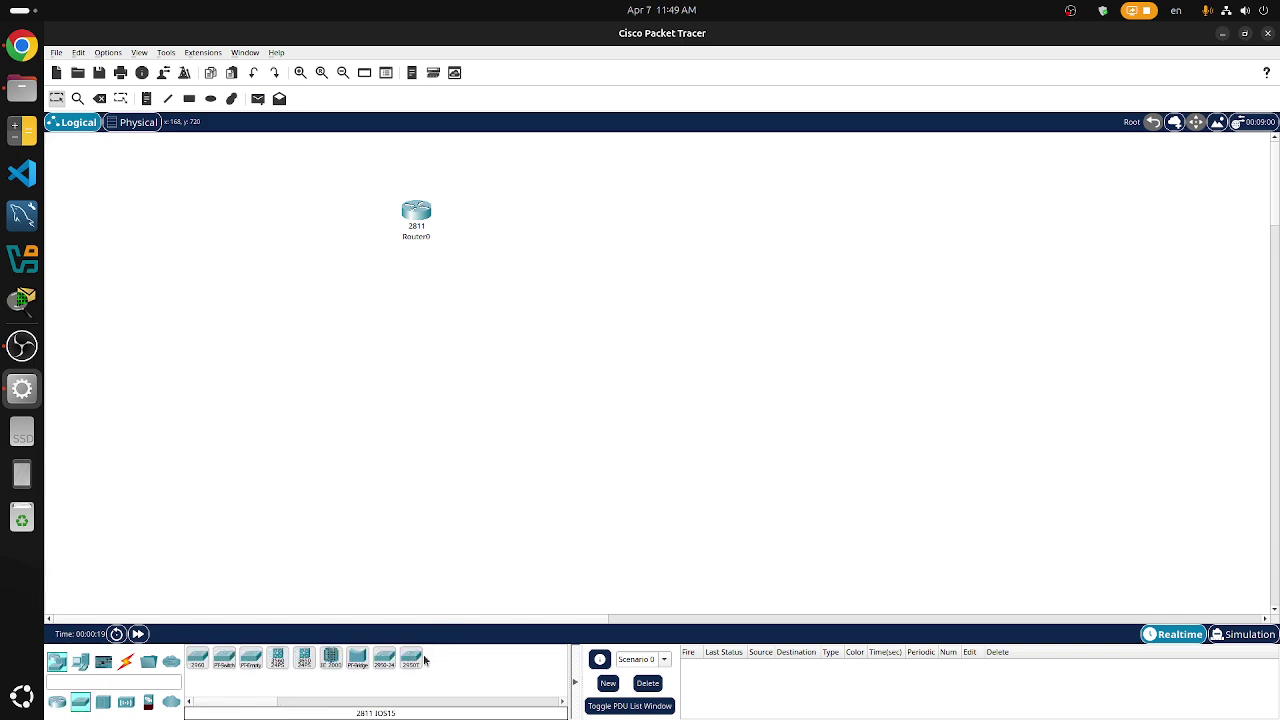
{"action": "left_click", "coordinate": [417, 278]}
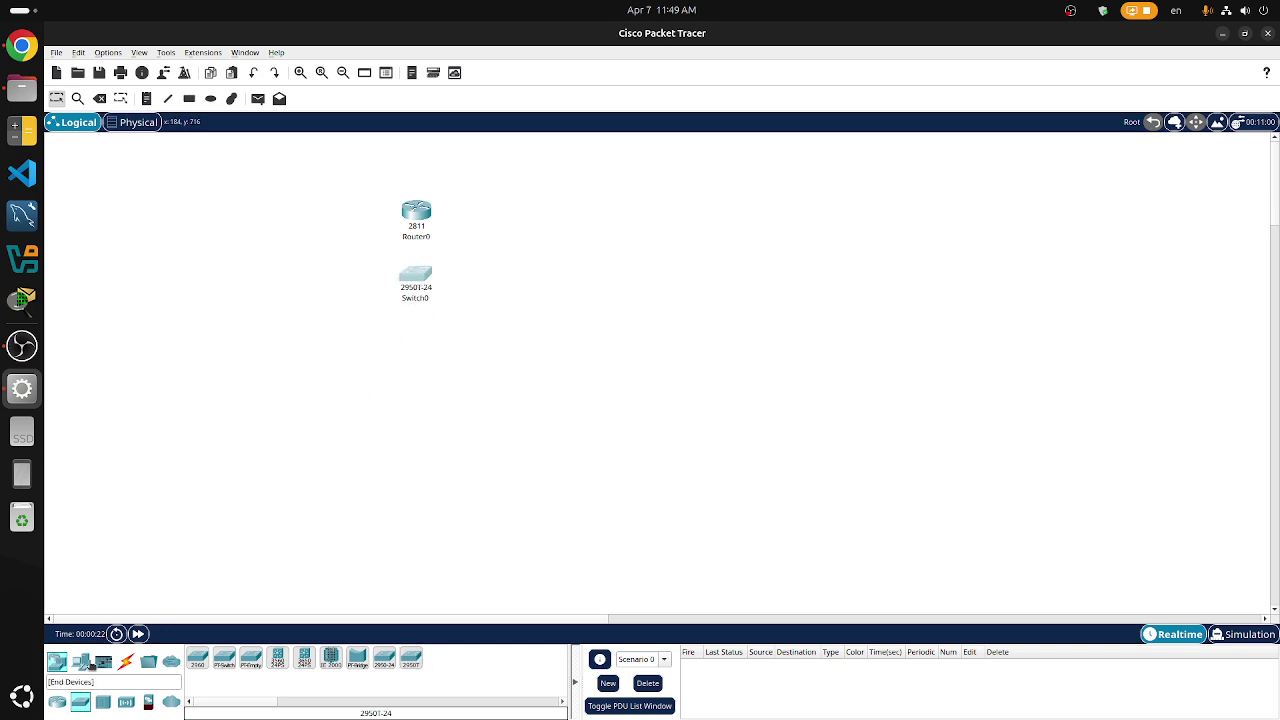
- Place three PC-PT computers in a row below the switch
{"action": "left_click", "coordinate": [84, 663]}
{"action": "left_click", "coordinate": [199, 659]}
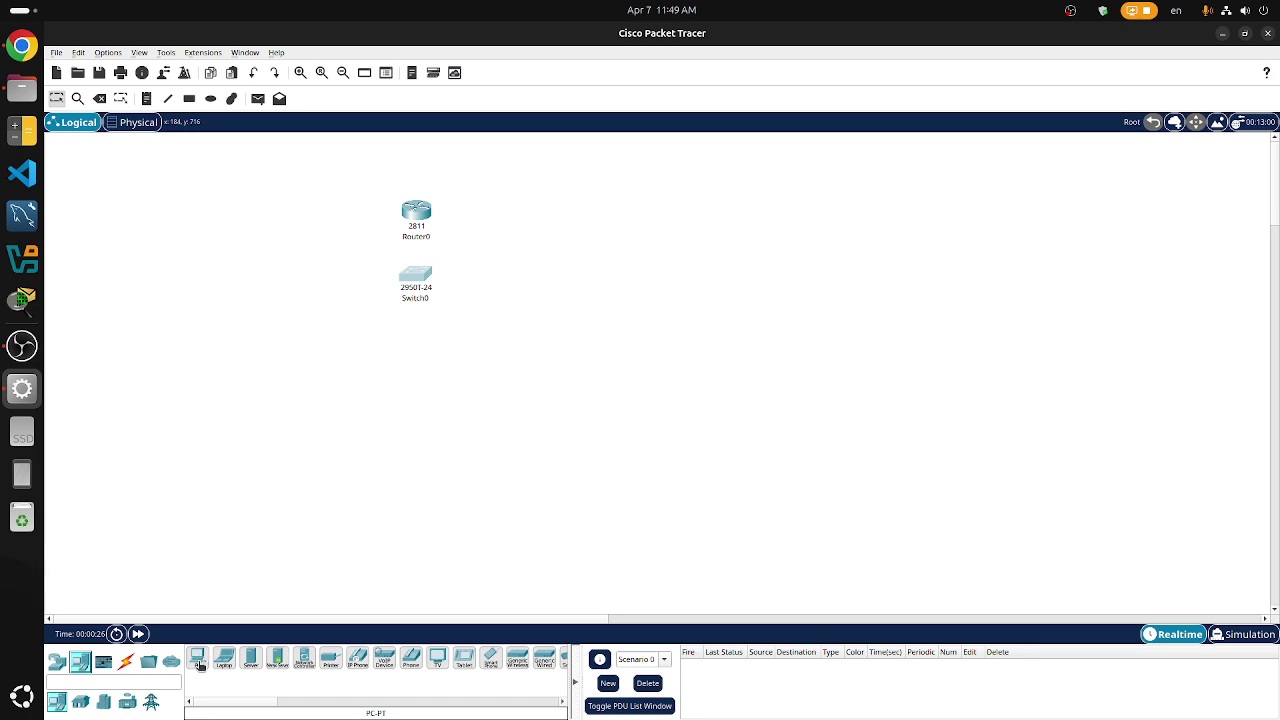
{"action": "left_click", "coordinate": [342, 358]}
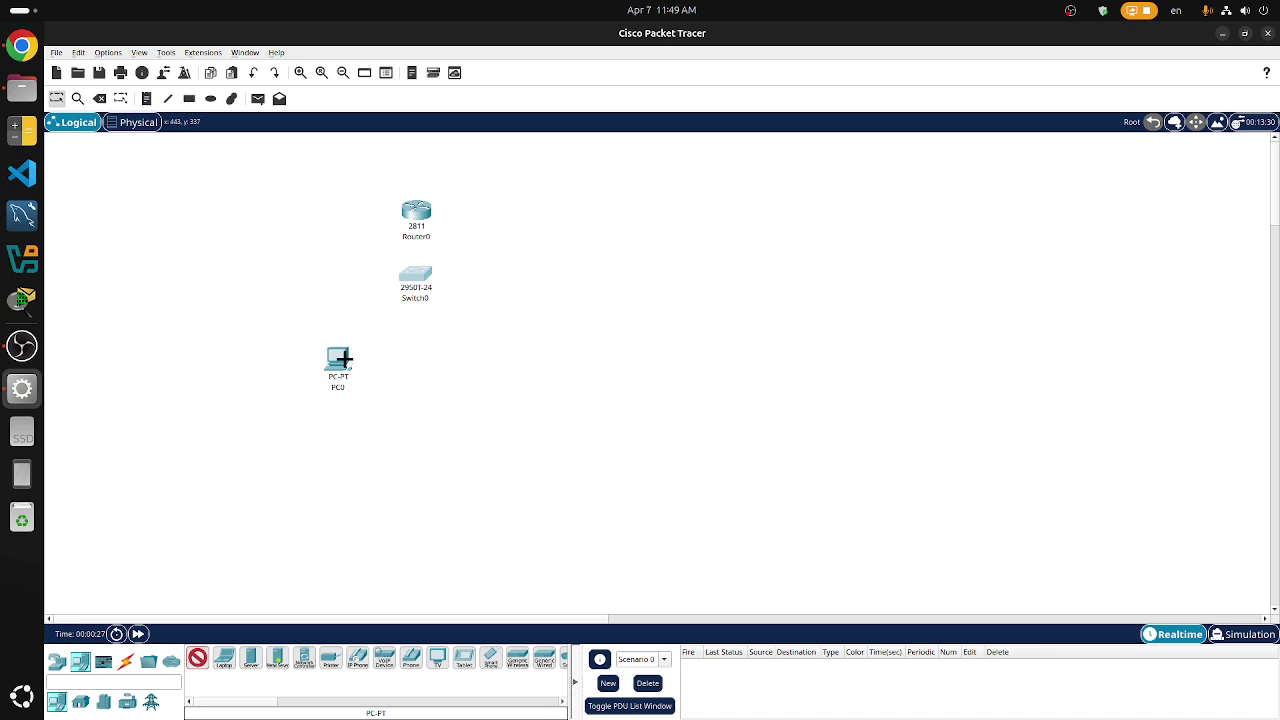
{"action": "left_click", "coordinate": [406, 362]}
{"action": "left_click", "coordinate": [476, 363]}
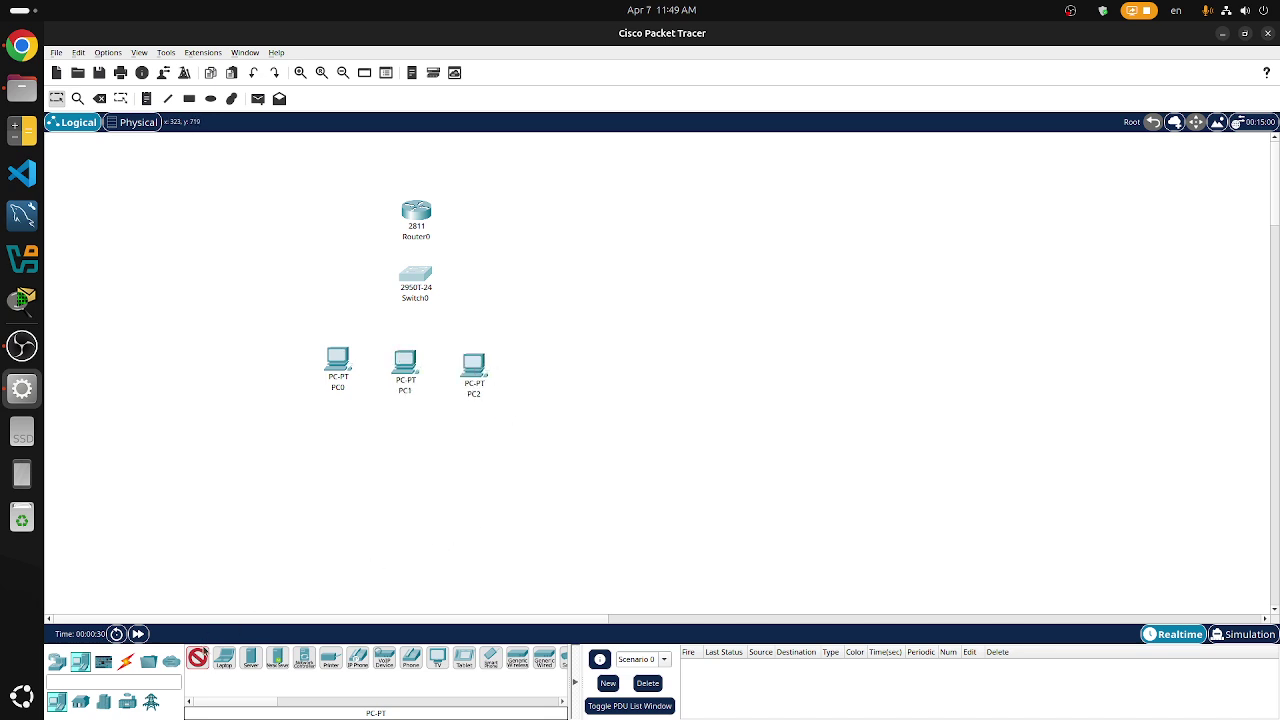
- Connect each of the three PCs to the switch using the automatically chosen connection type
{"action": "left_click", "coordinate": [126, 662]}
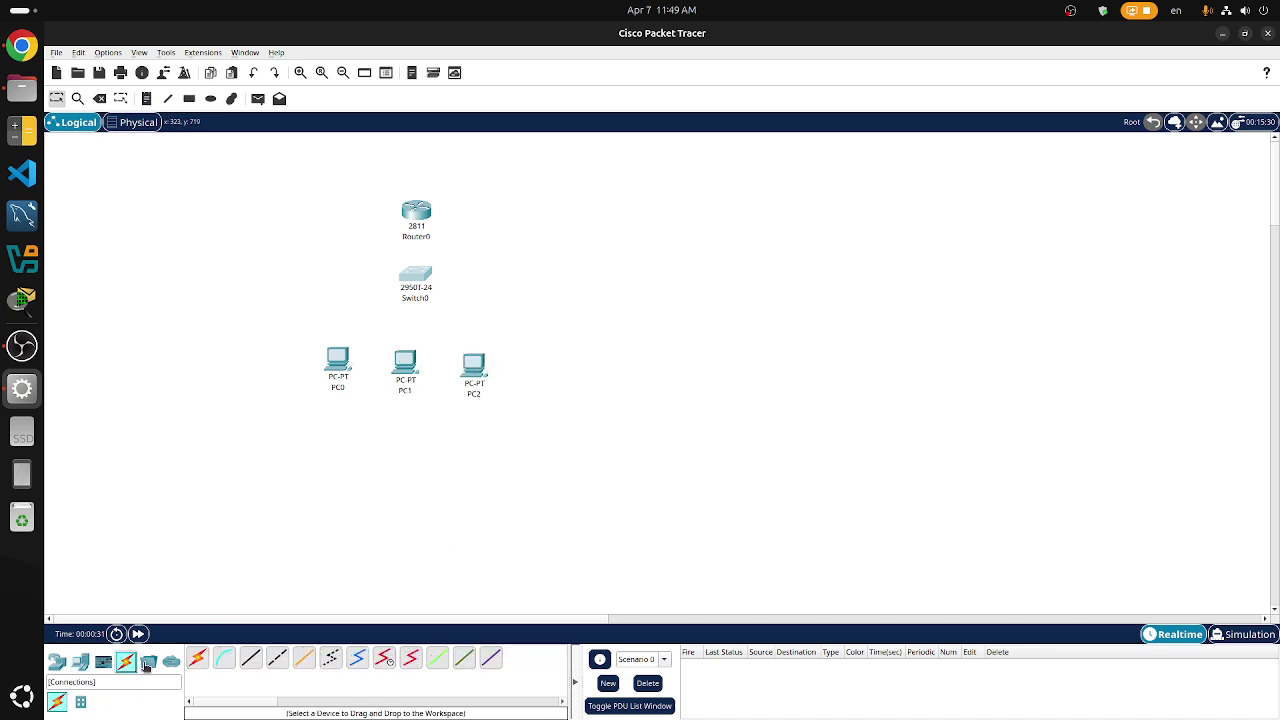
{"action": "left_click", "coordinate": [197, 658]}
{"action": "left_click", "coordinate": [337, 367]}
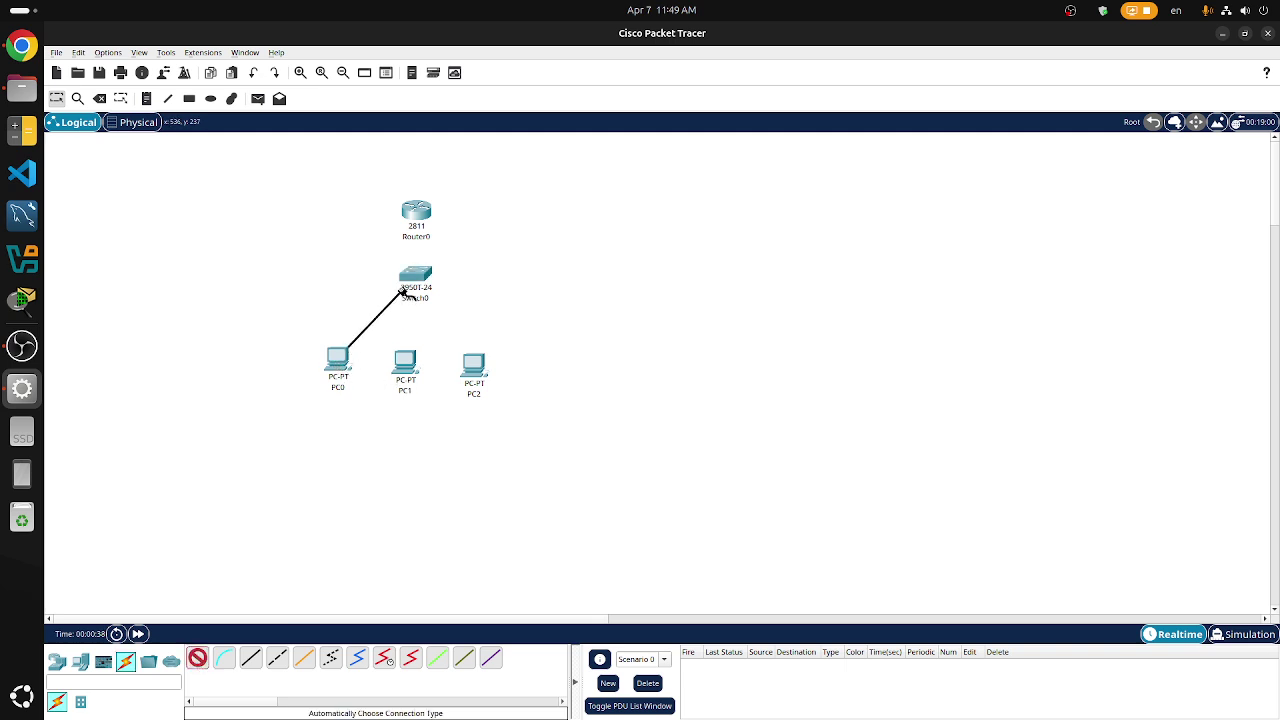
{"action": "left_click", "coordinate": [414, 277]}
{"action": "left_click", "coordinate": [405, 362]}
{"action": "left_click", "coordinate": [415, 278]}
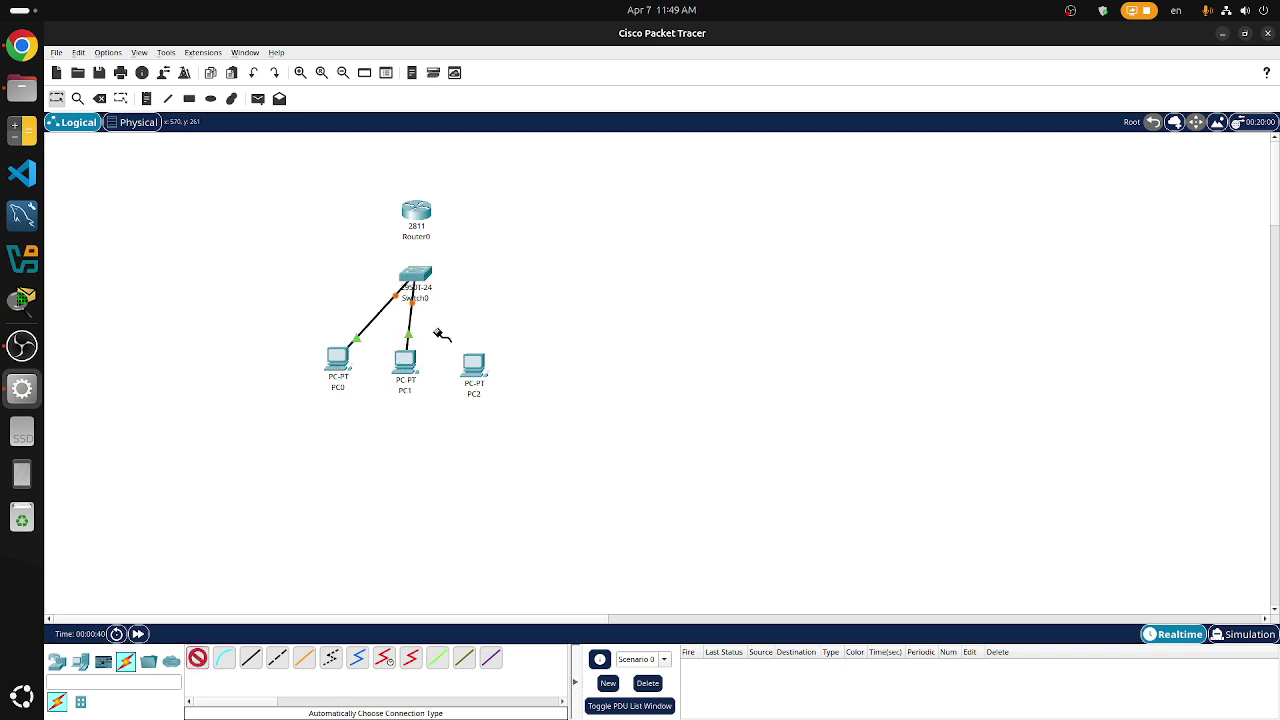
{"action": "left_click", "coordinate": [474, 364]}
{"action": "left_click", "coordinate": [416, 288]}
- Shift the switch and the router slightly so that both line up above the middle PC
{"action": "left_click", "coordinate": [57, 99]}
{"action": "left_click_drag", "start_coordinate": [423, 280], "coordinate": [412, 278]}
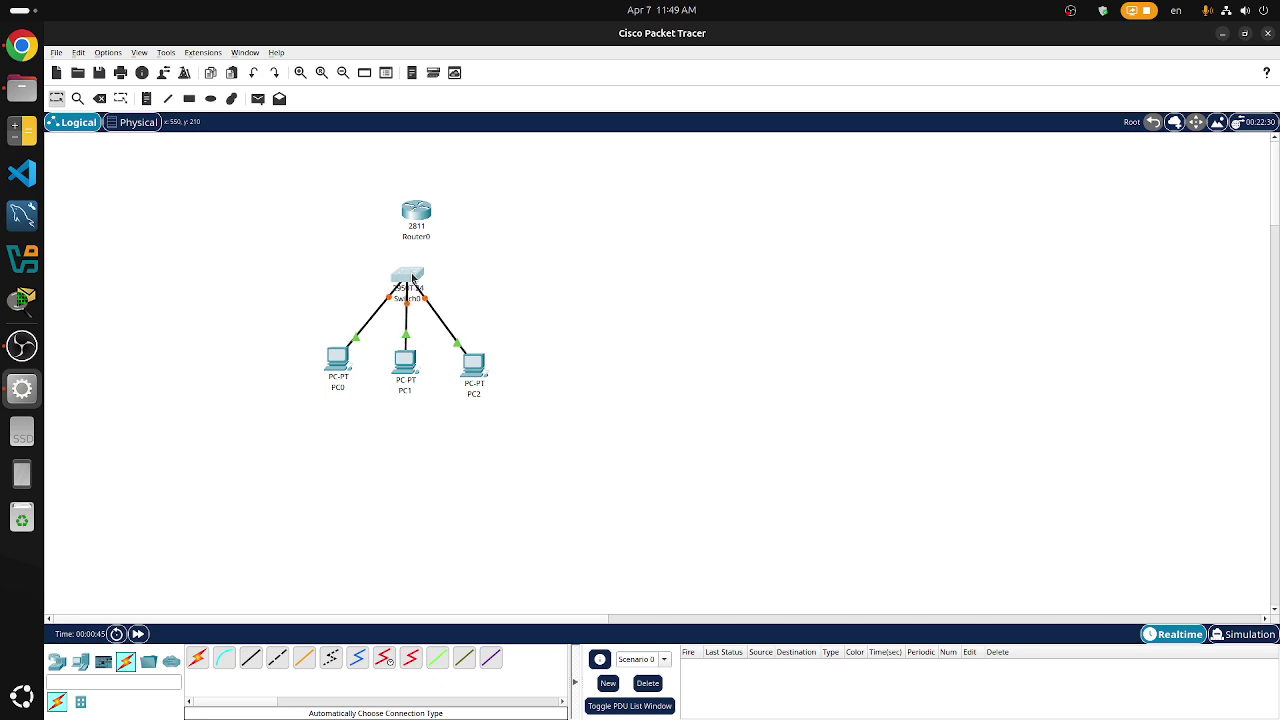
{"action": "left_click_drag", "start_coordinate": [420, 213], "coordinate": [414, 213]}
{"action": "left_click", "coordinate": [450, 220]}
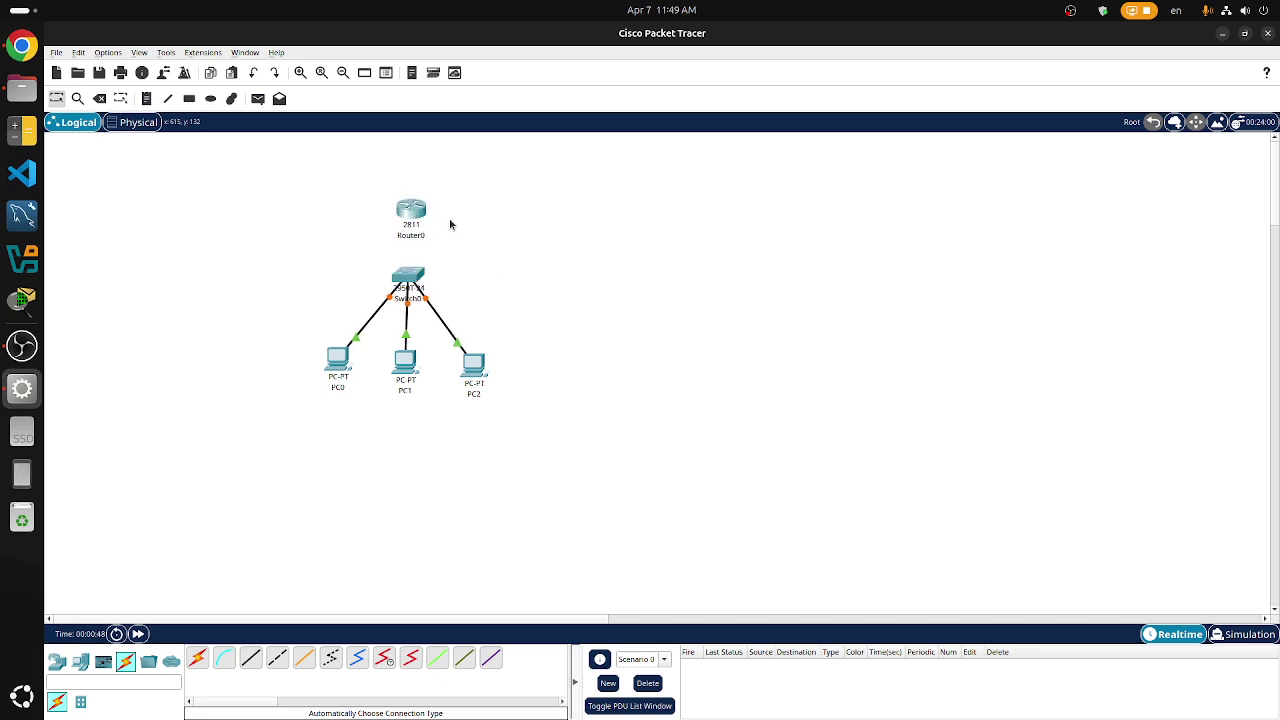
- Open the router's configuration and view the FastEthernet0/0 interface settings
{"action": "left_click", "coordinate": [416, 214]}
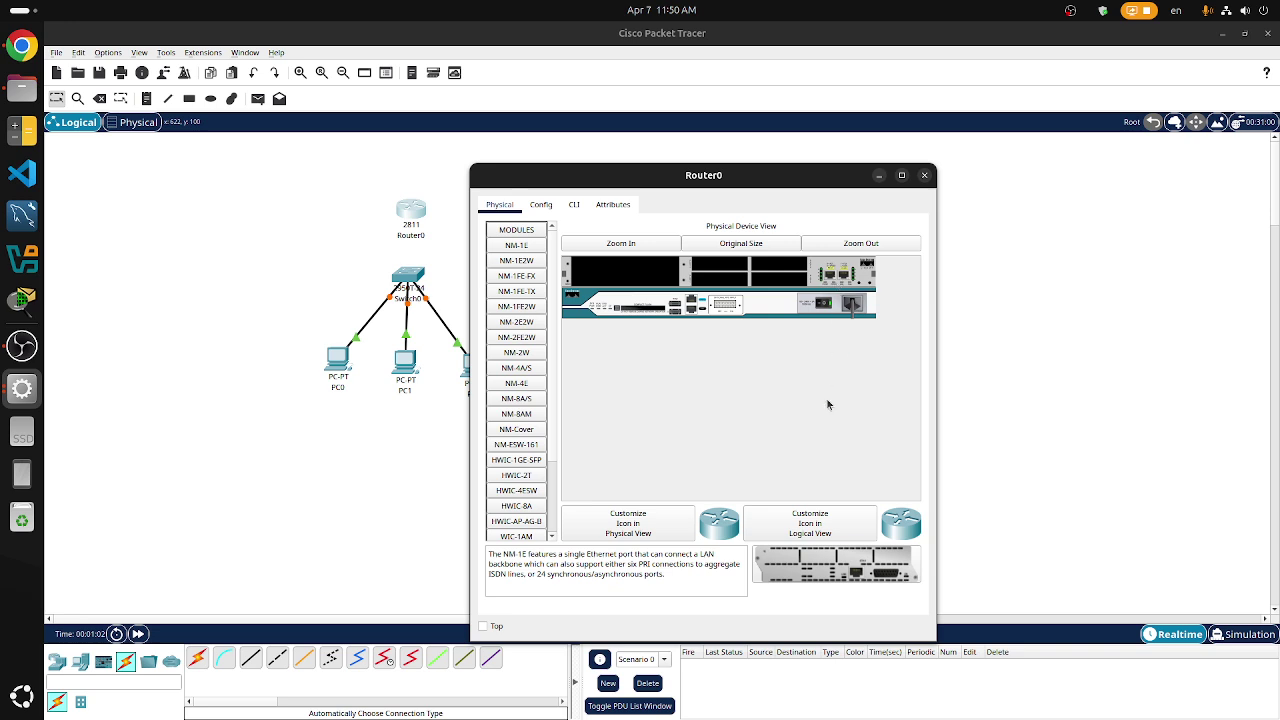
{"action": "left_click_drag", "start_coordinate": [822, 175], "coordinate": [844, 183]}
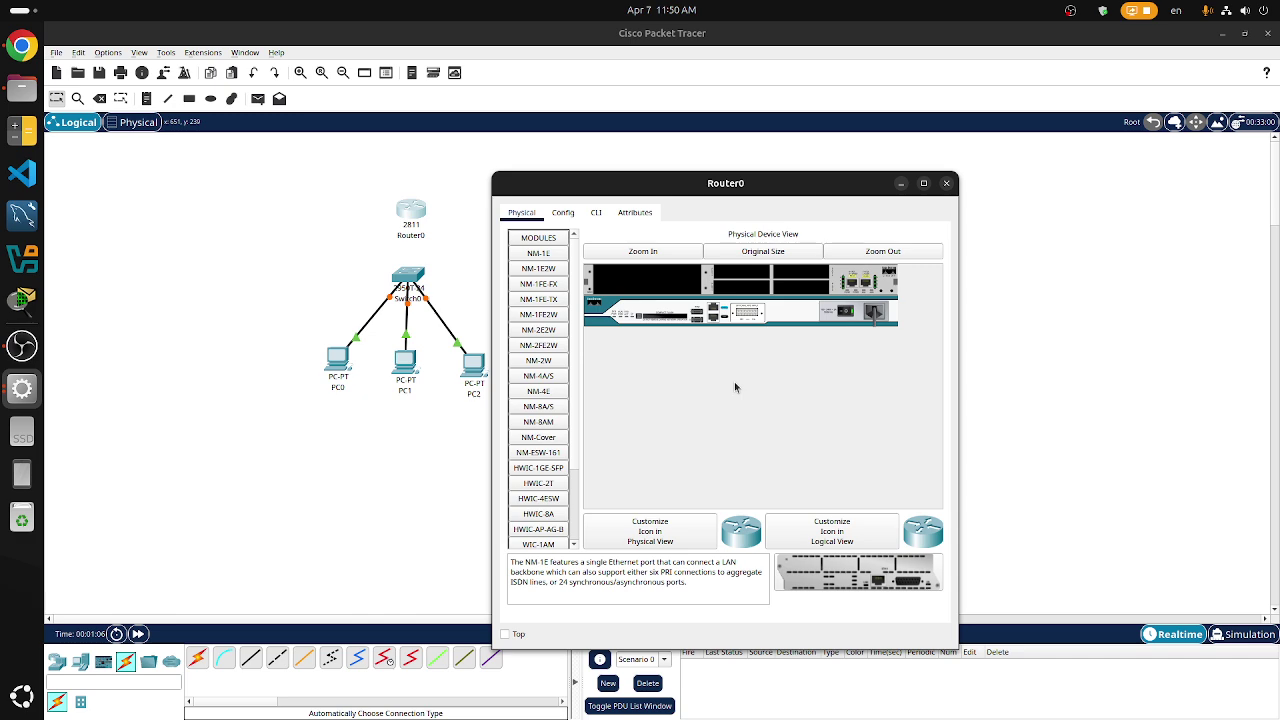
{"action": "left_click", "coordinate": [564, 214]}
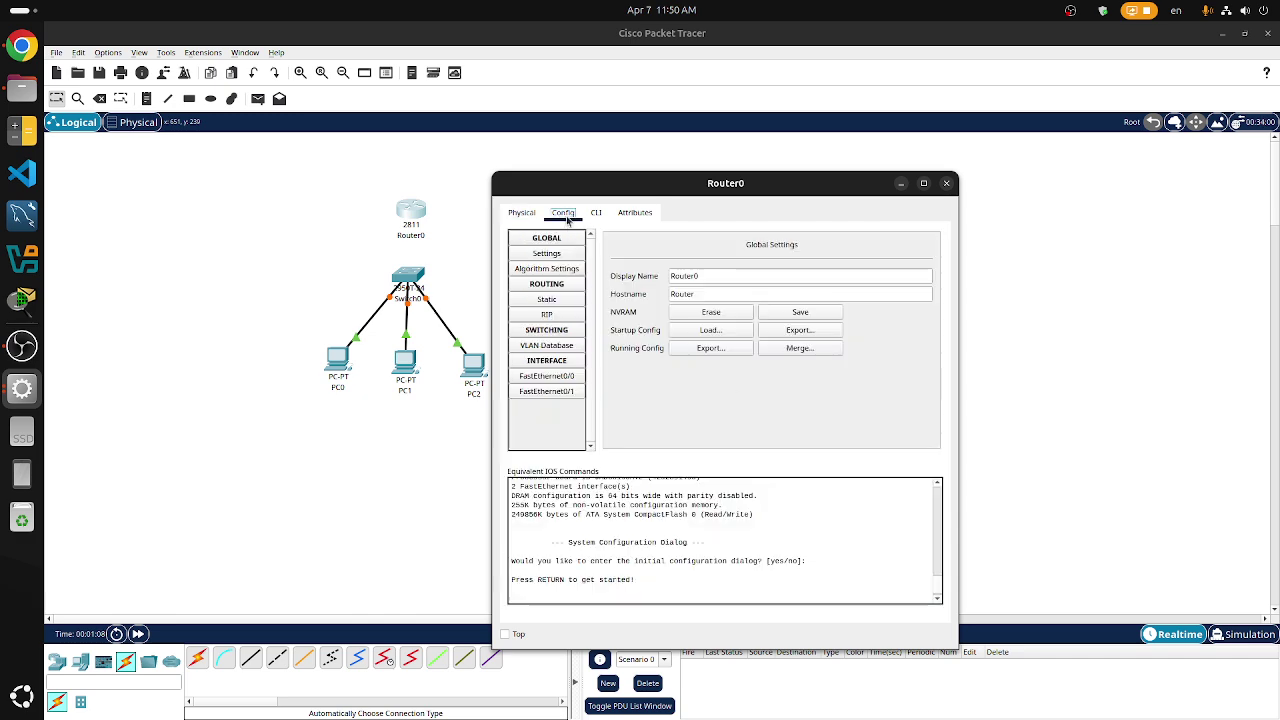
{"action": "left_click", "coordinate": [558, 377]}
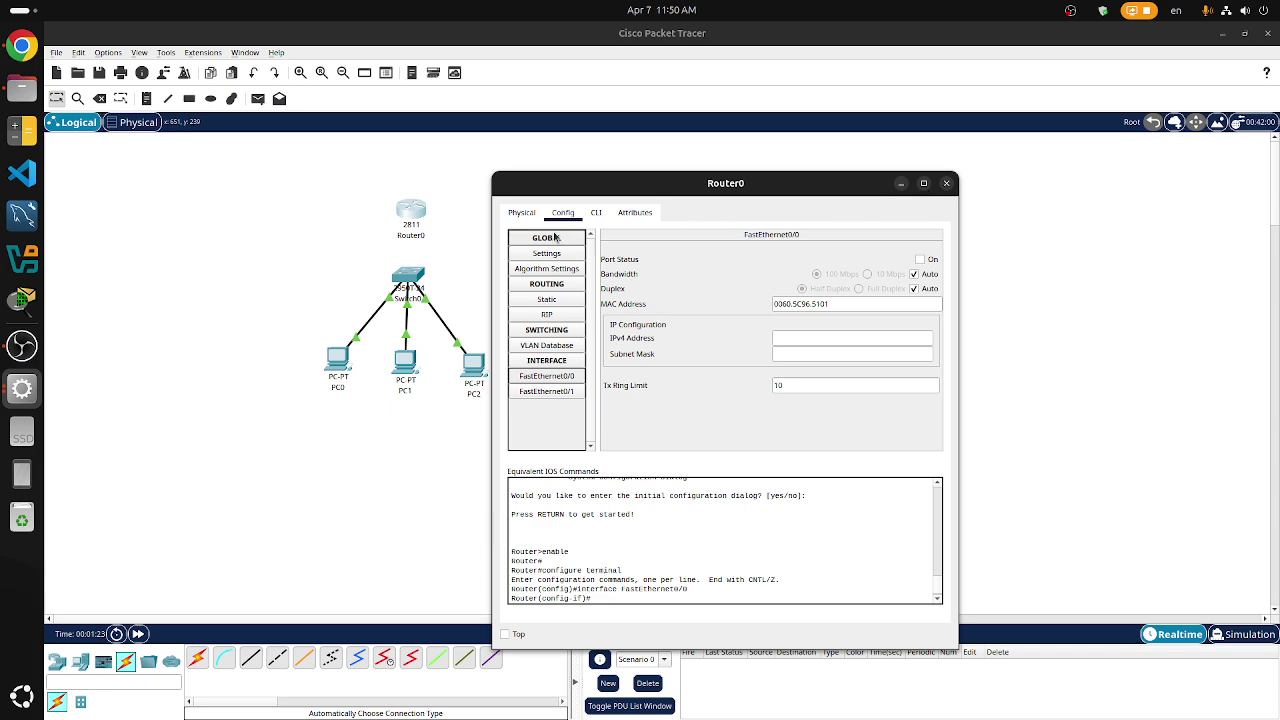
- Open the router's command line and exit interface, global configuration and privileged modes to reach the user EXEC prompt
{"action": "left_click", "coordinate": [524, 214]}
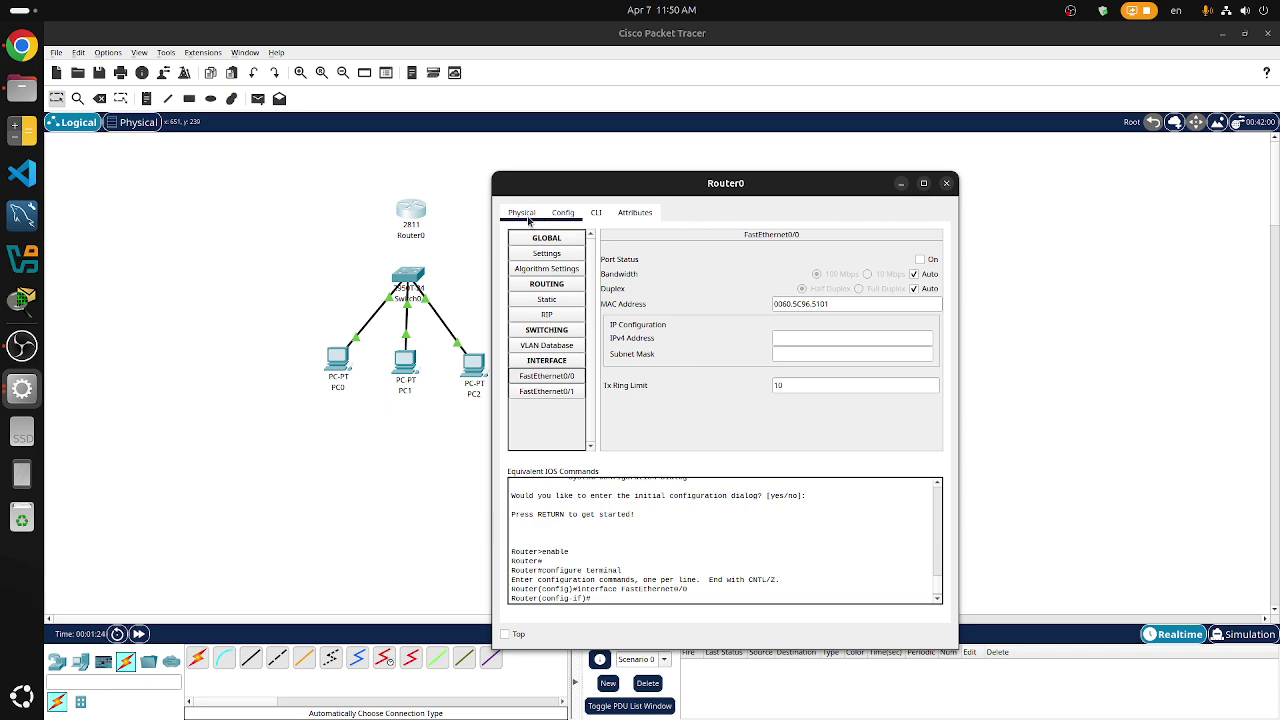
{"action": "left_click", "coordinate": [601, 216]}
{"action": "left_click_drag", "start_coordinate": [667, 185], "coordinate": [689, 160]}
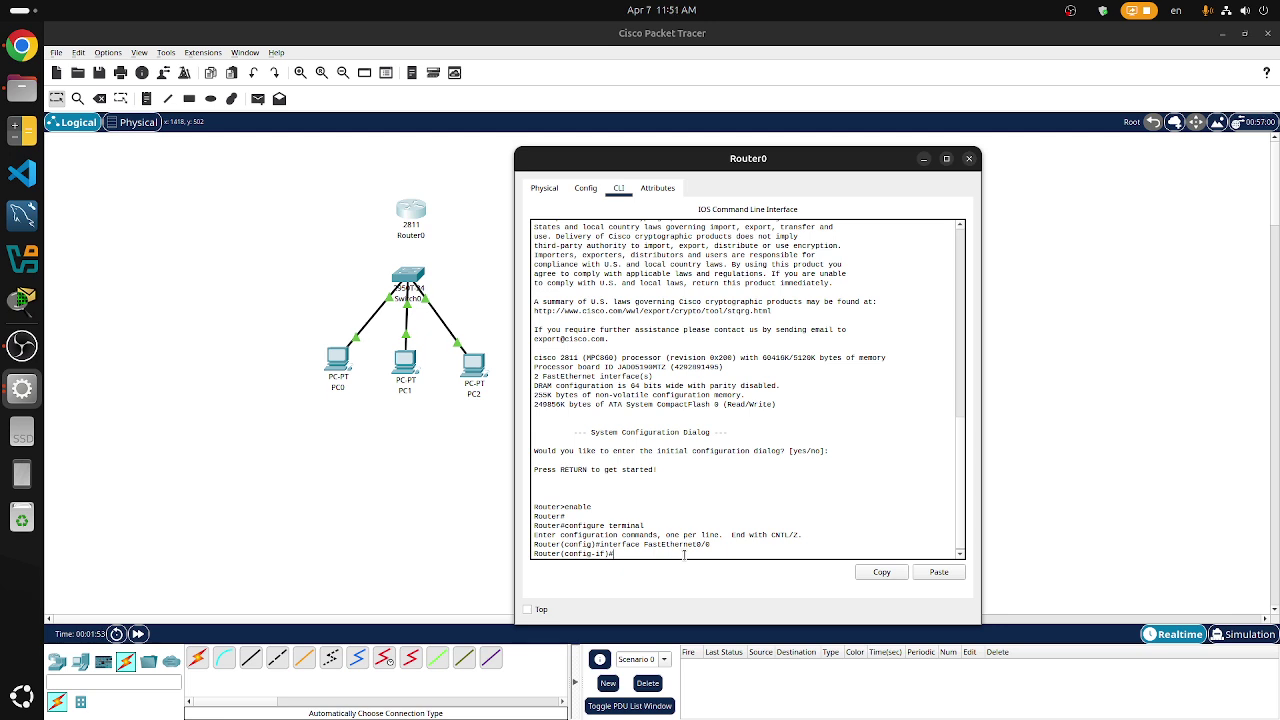
{"action": "type", "text": "xit"}
{"action": "key", "text": "Return"}
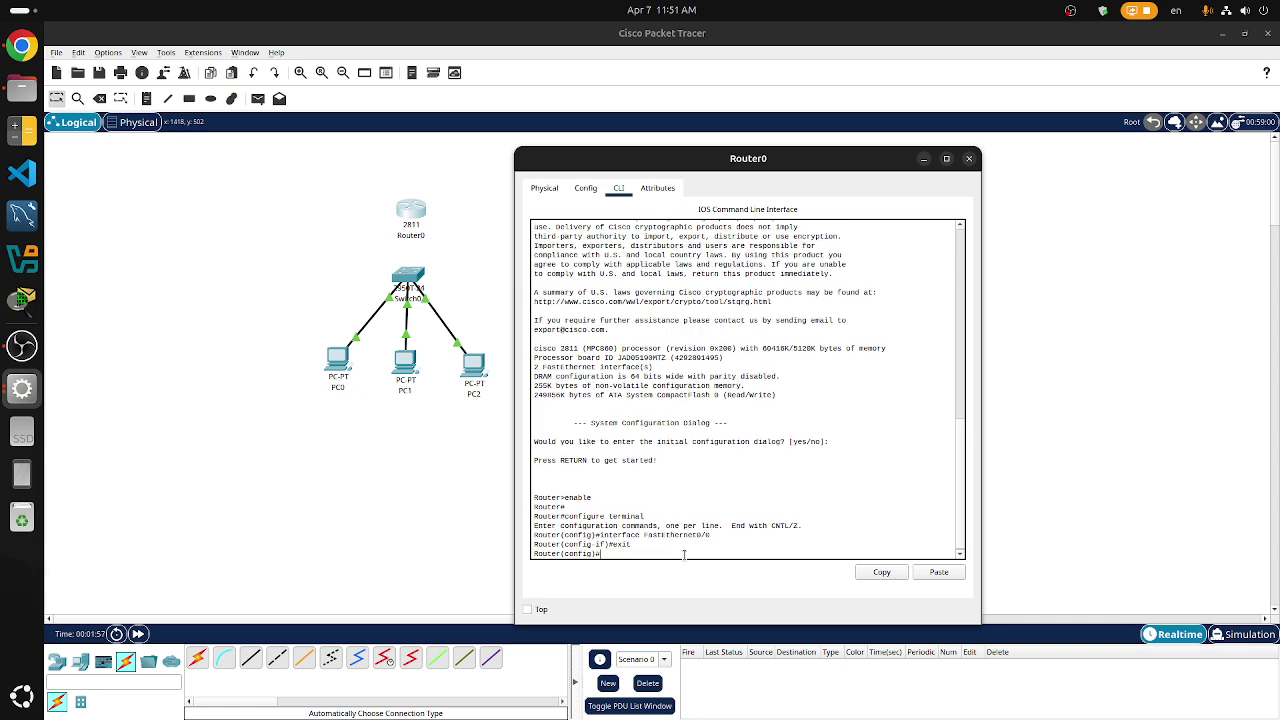
{"action": "type", "text": "exit"}
{"action": "key", "text": "Return"}
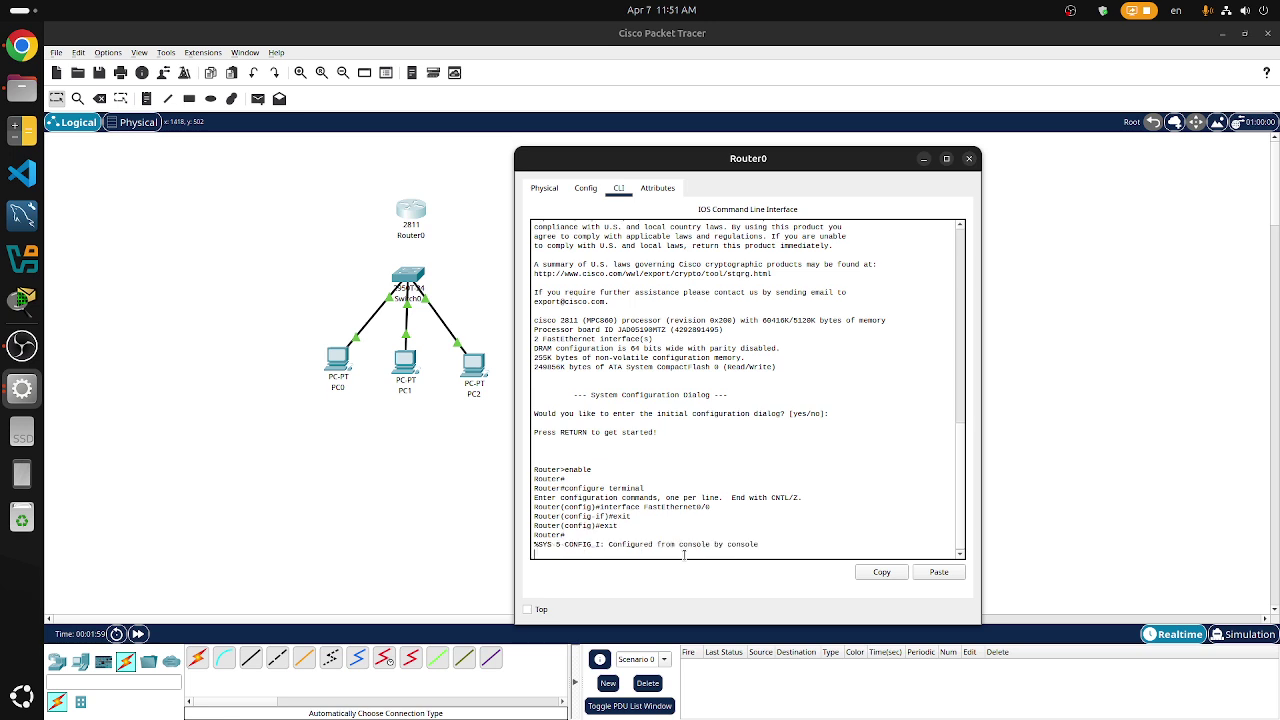
{"action": "key", "text": "Return"}
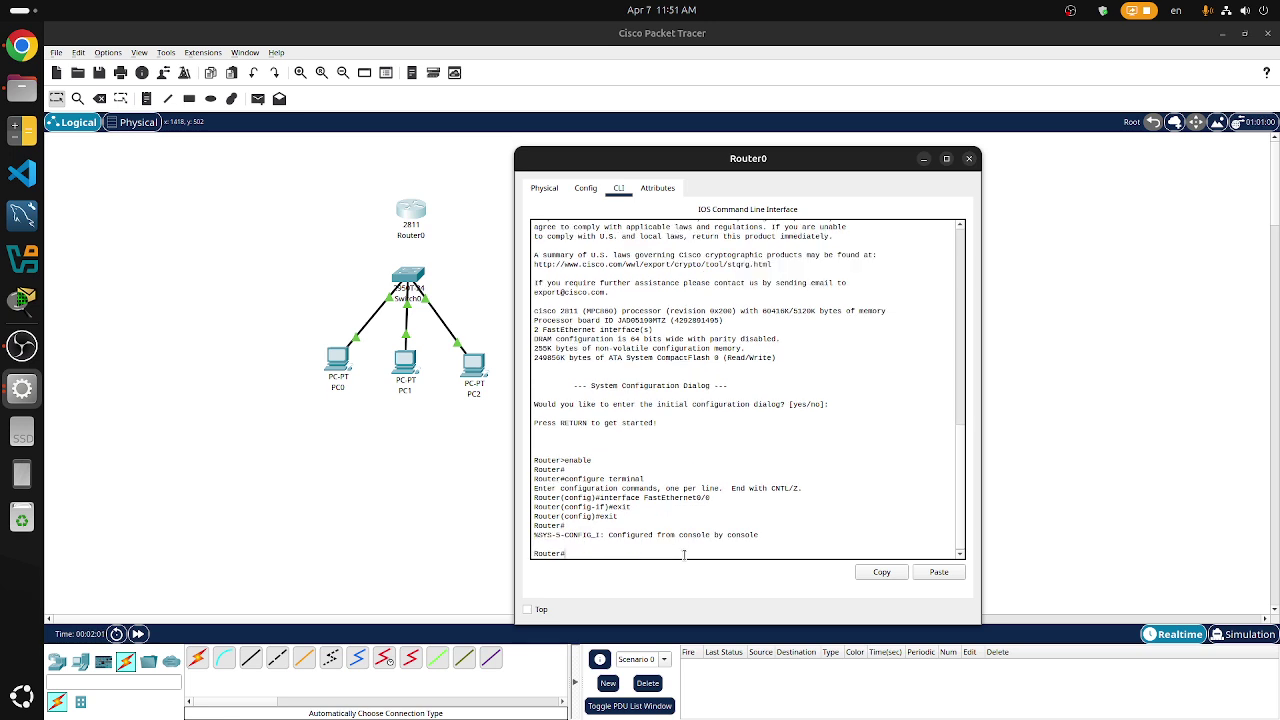
{"action": "type", "text": "exit"}
{"action": "key", "text": "Return"}
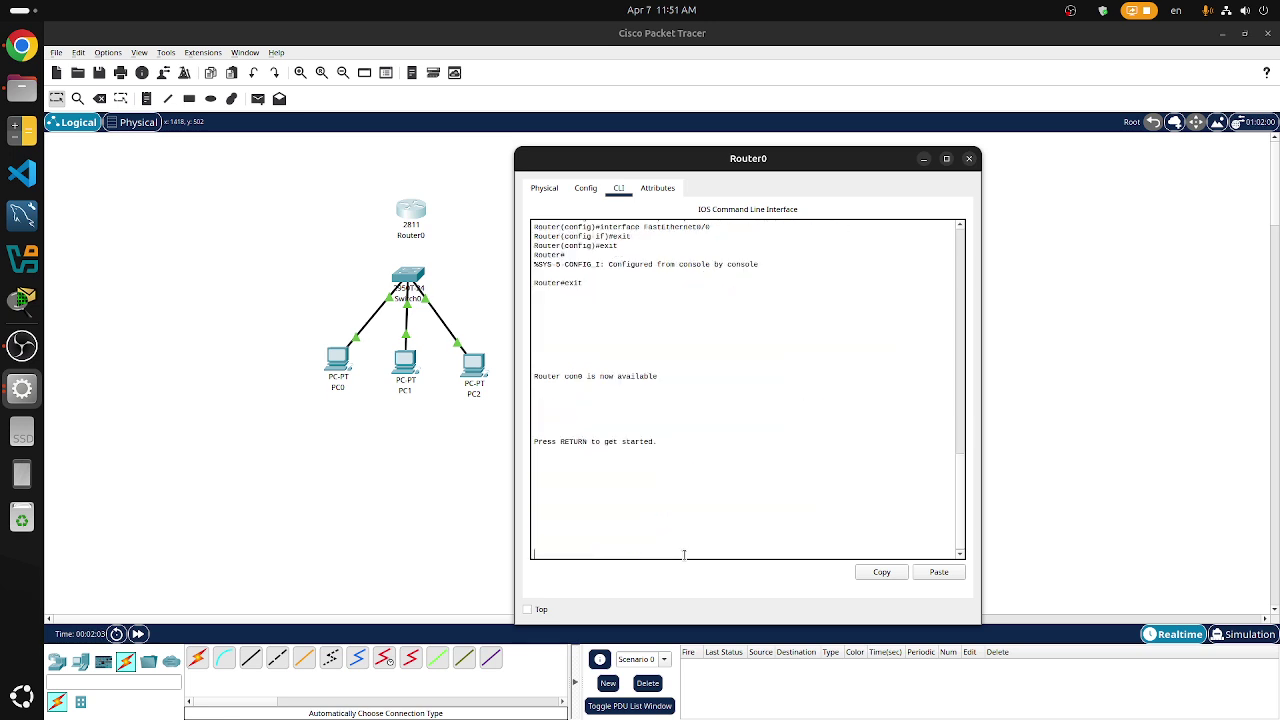
{"action": "key", "text": "Return"}
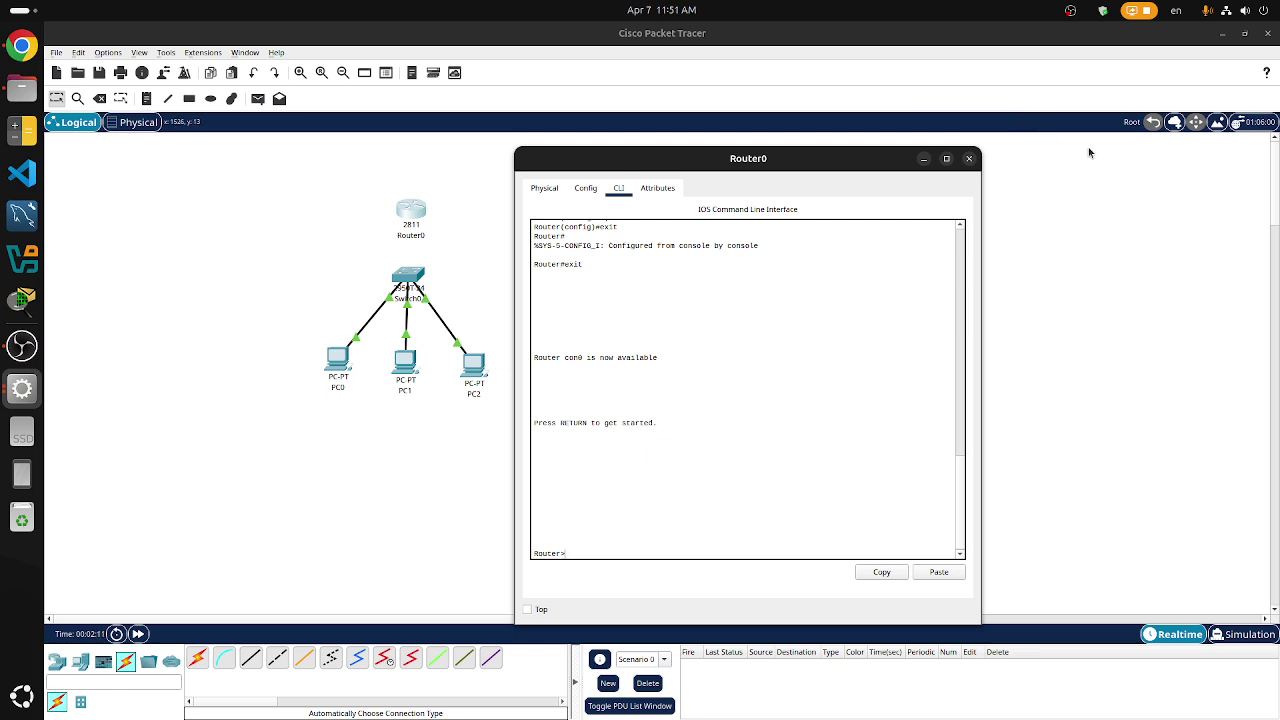
- Minimize the main Packet Tracer window and create an empty router-dhcp.txt on the desktop with touch in a terminal, closing the terminal when done
{"action": "left_click", "coordinate": [1224, 35]}
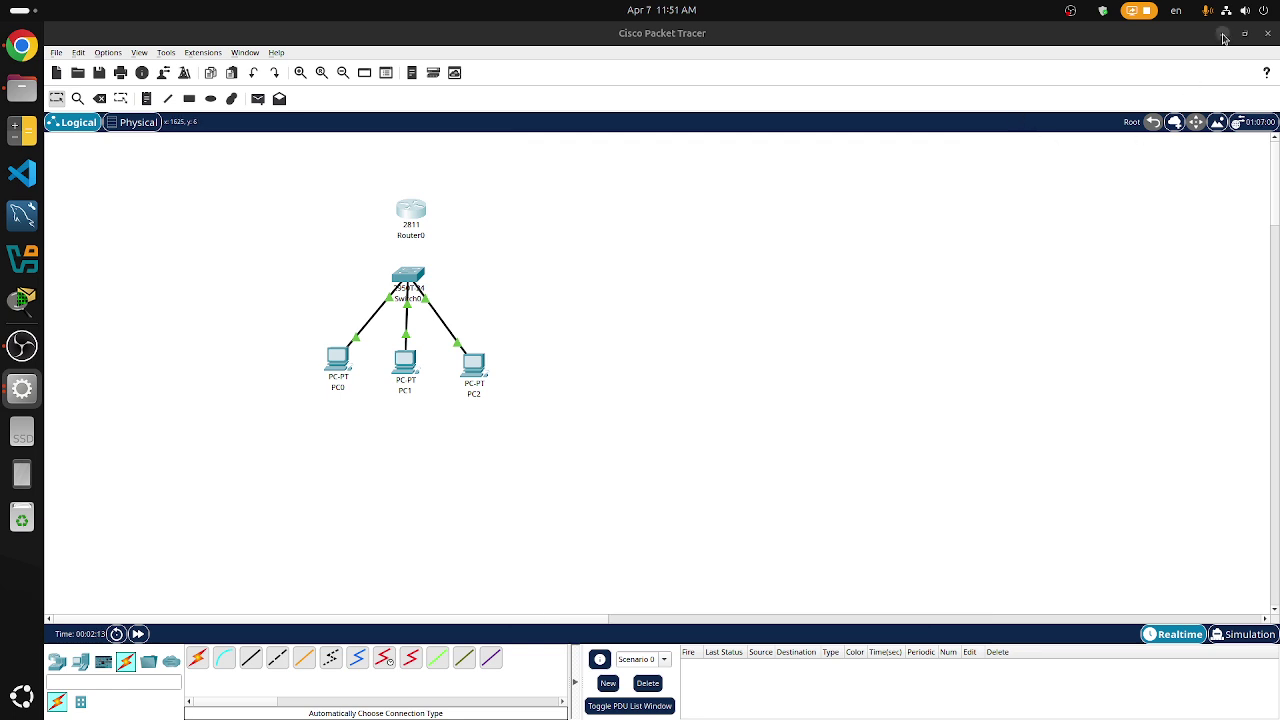
{"action": "right_click", "coordinate": [208, 214]}
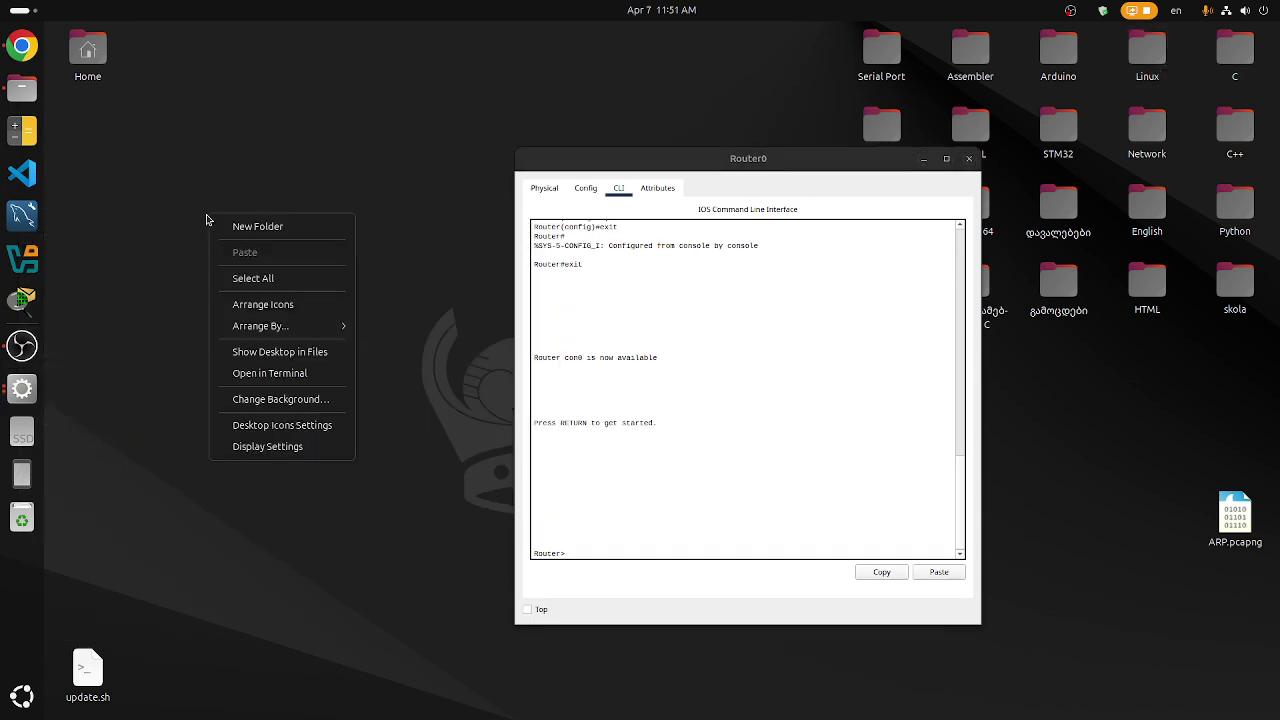
{"action": "left_click", "coordinate": [276, 376]}
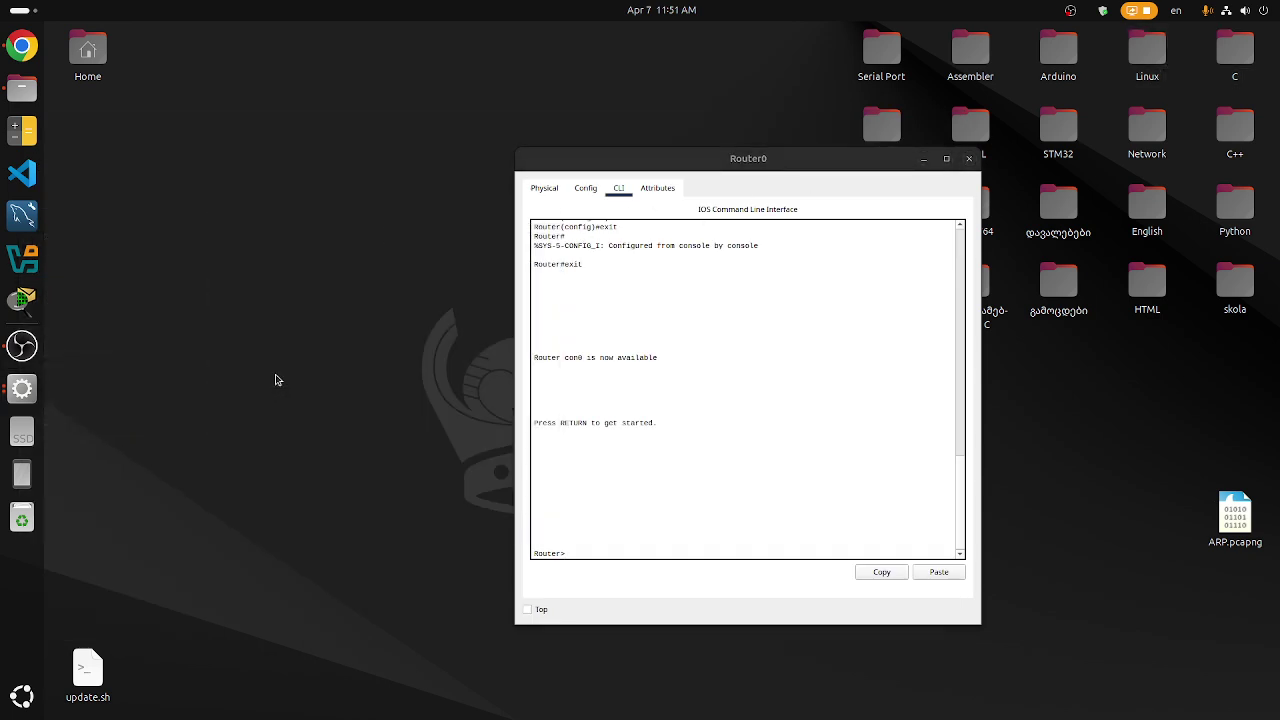
{"action": "left_click_drag", "start_coordinate": [253, 41], "coordinate": [268, 75]}
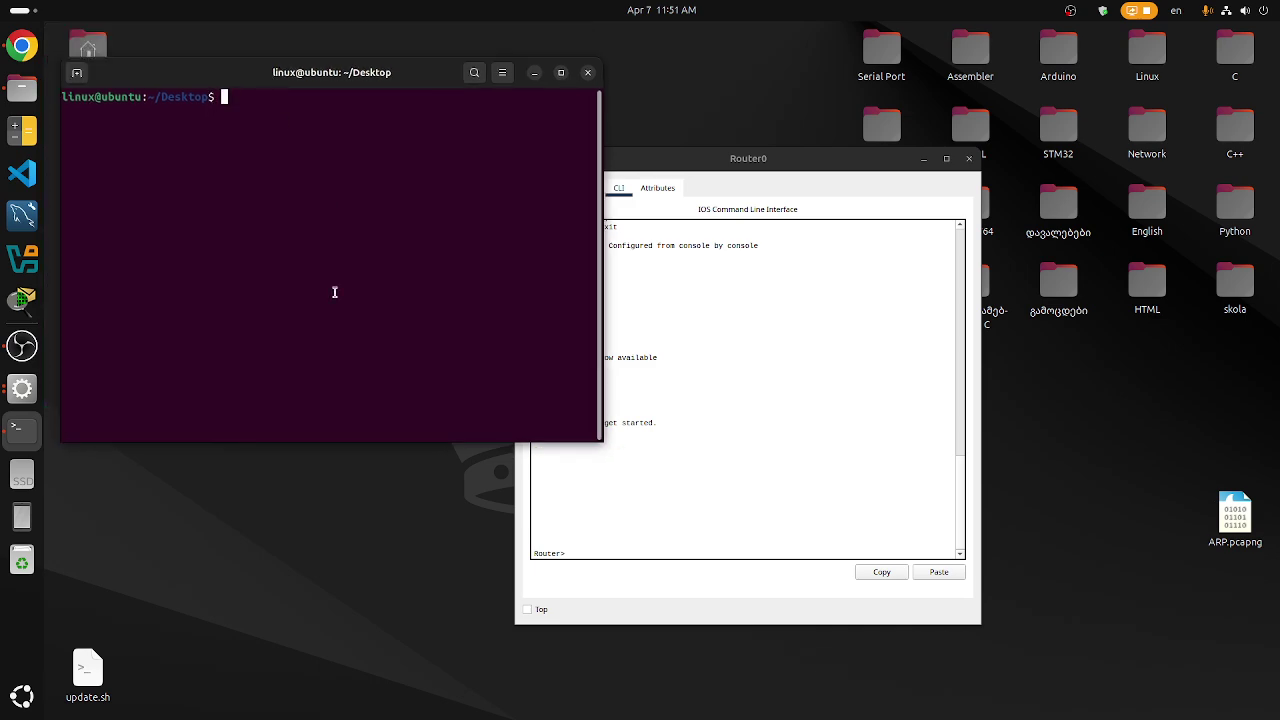
{"action": "type", "text": "touch router-dhcp.txt"}
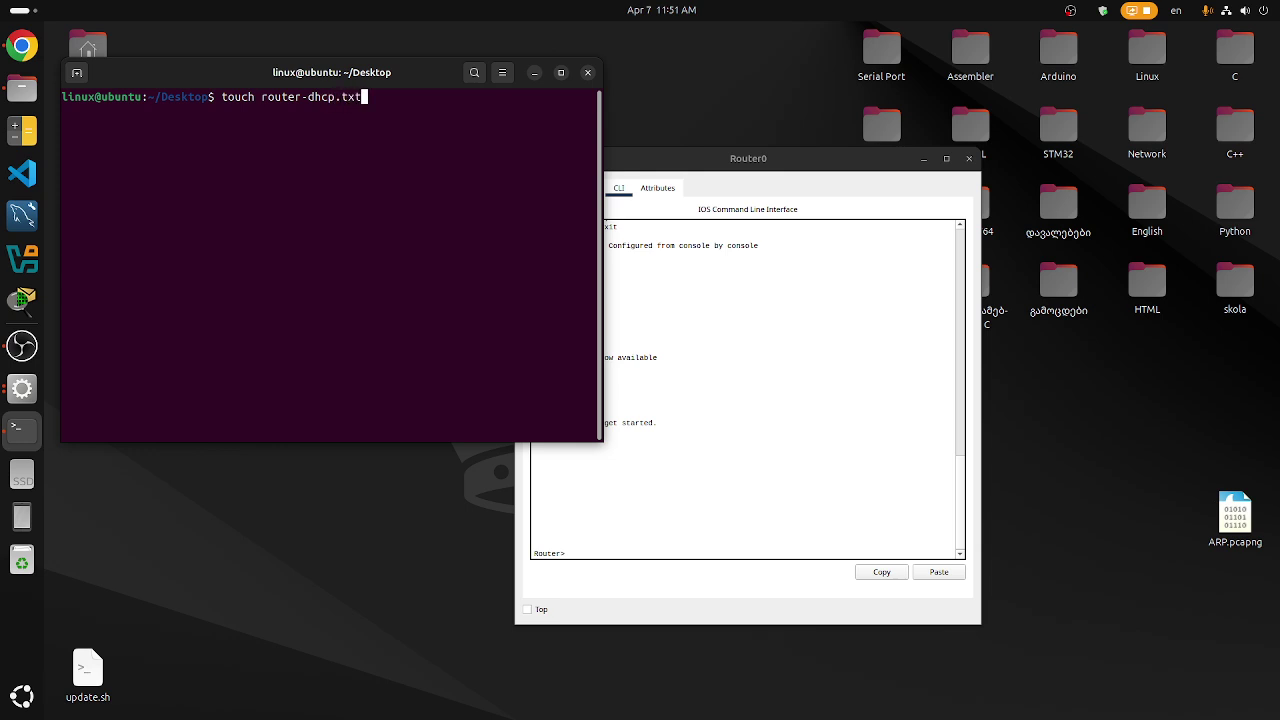
{"action": "key", "text": "Return"}
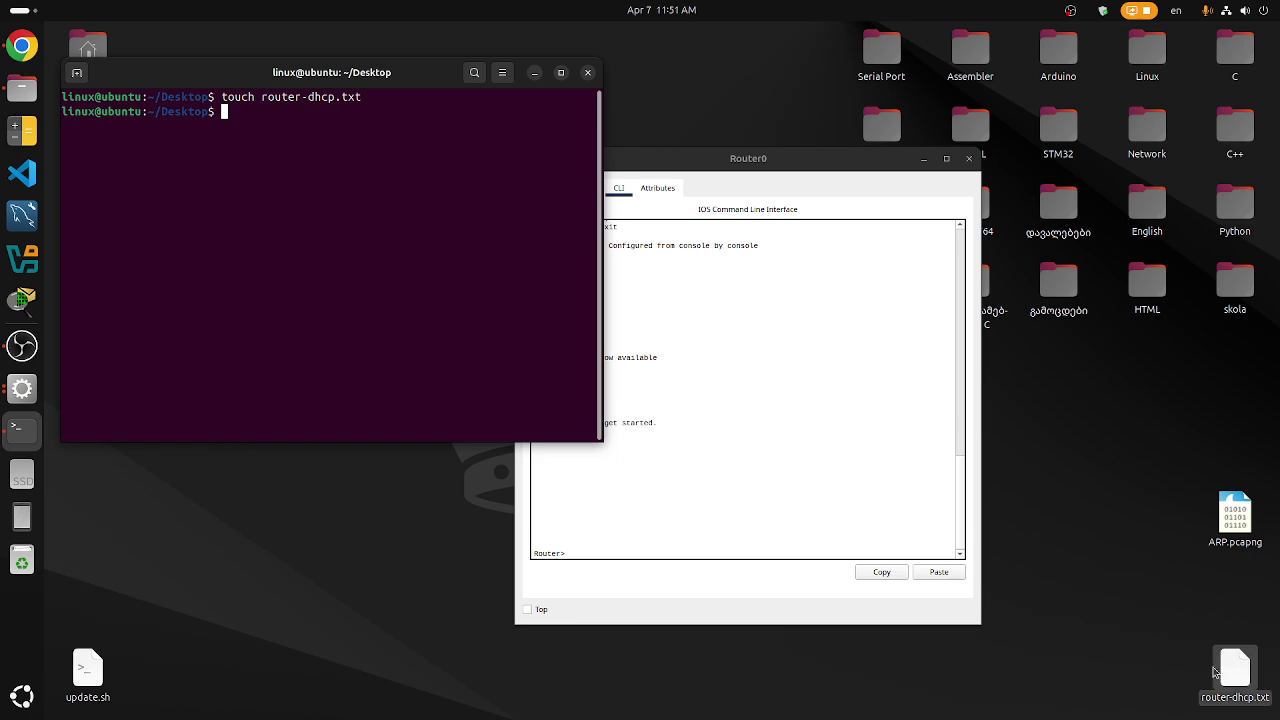
{"action": "left_click", "coordinate": [588, 73]}
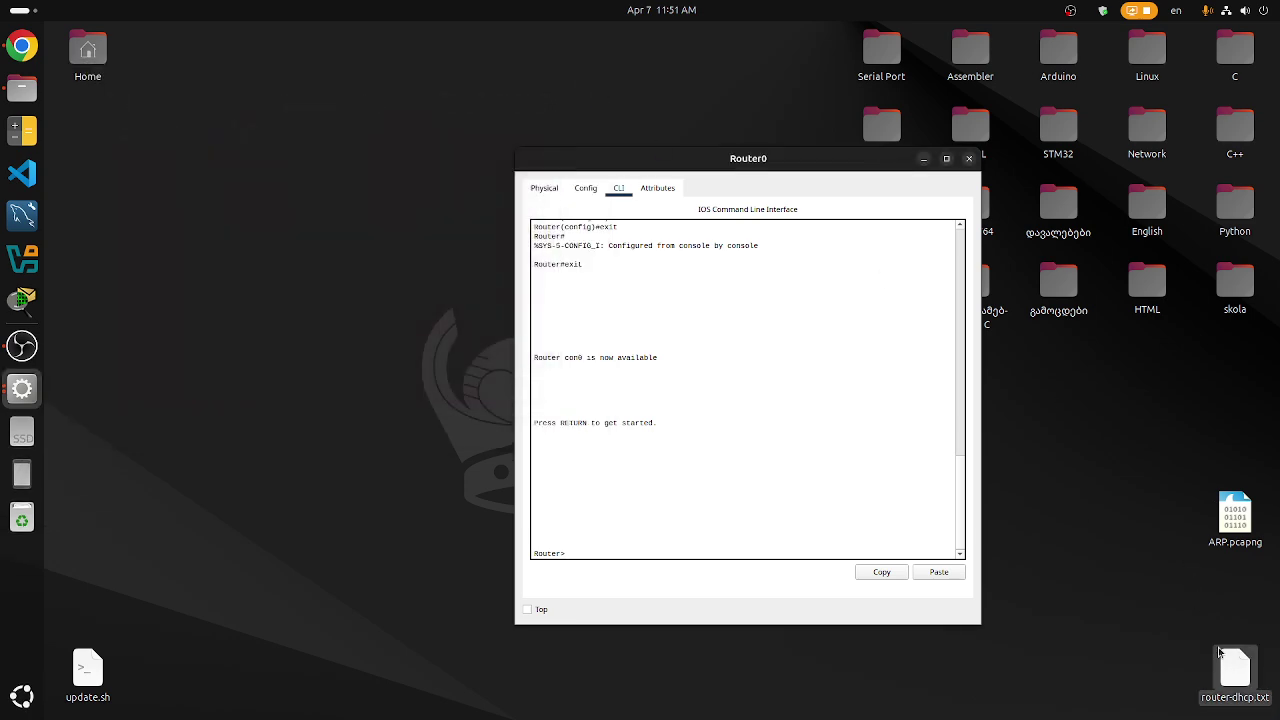
- Move router-dhcp.txt to the free desktop area beside the router window and open it in the text editor
{"action": "left_click_drag", "start_coordinate": [1235, 668], "coordinate": [176, 205]}
{"action": "double_click", "coordinate": [174, 205]}
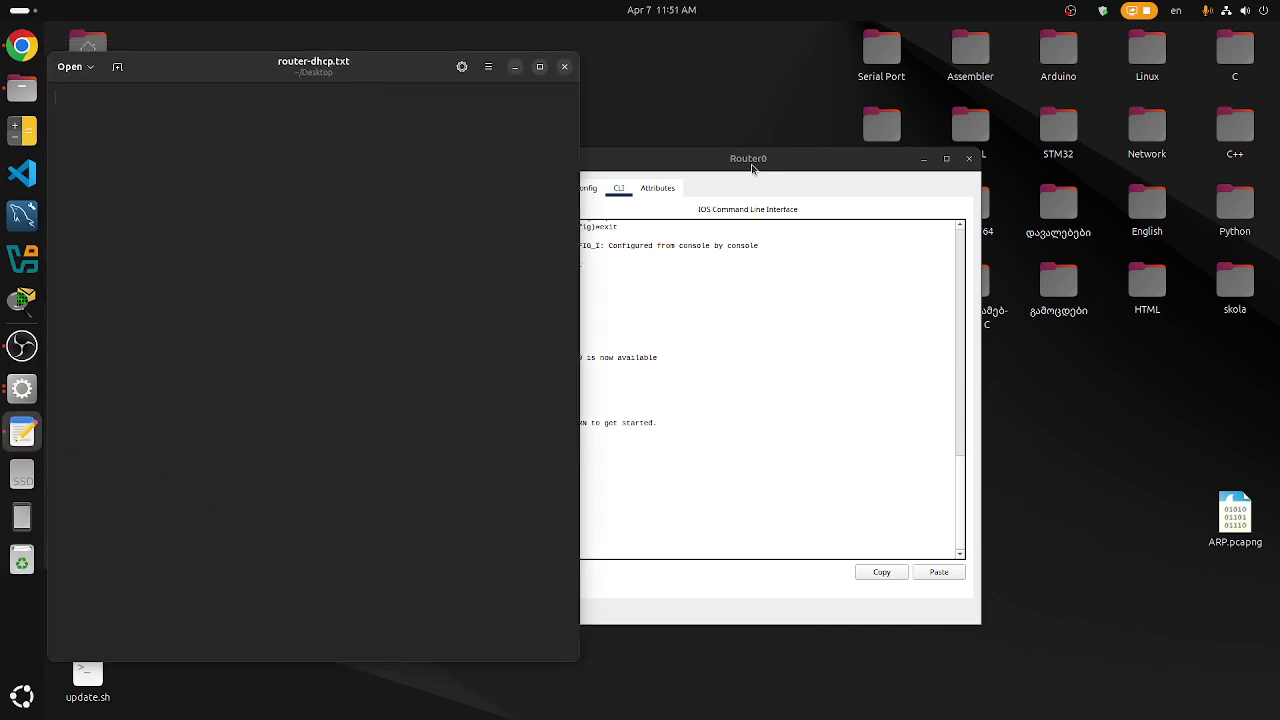
- Enter privileged EXEC mode with enable on the router and record that command as the first line of router-dhcp.txt
{"action": "left_click_drag", "start_coordinate": [709, 163], "coordinate": [803, 163]}
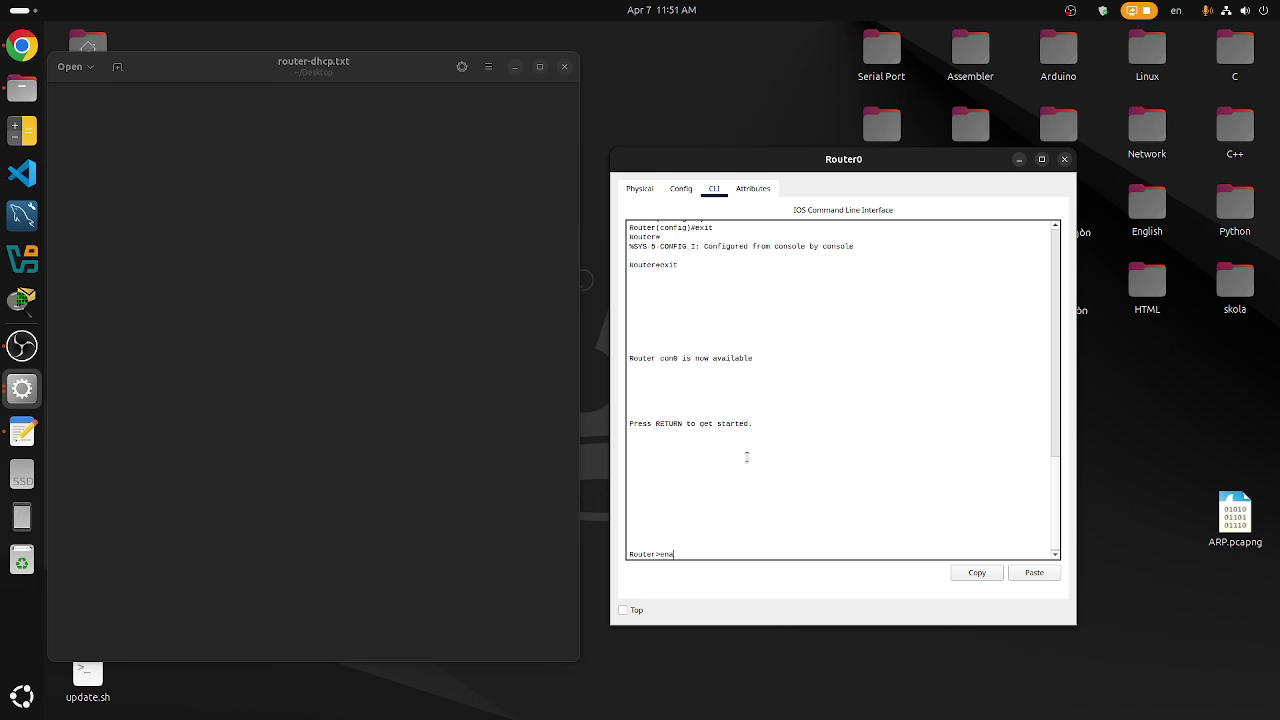
{"action": "key", "text": "Return"}
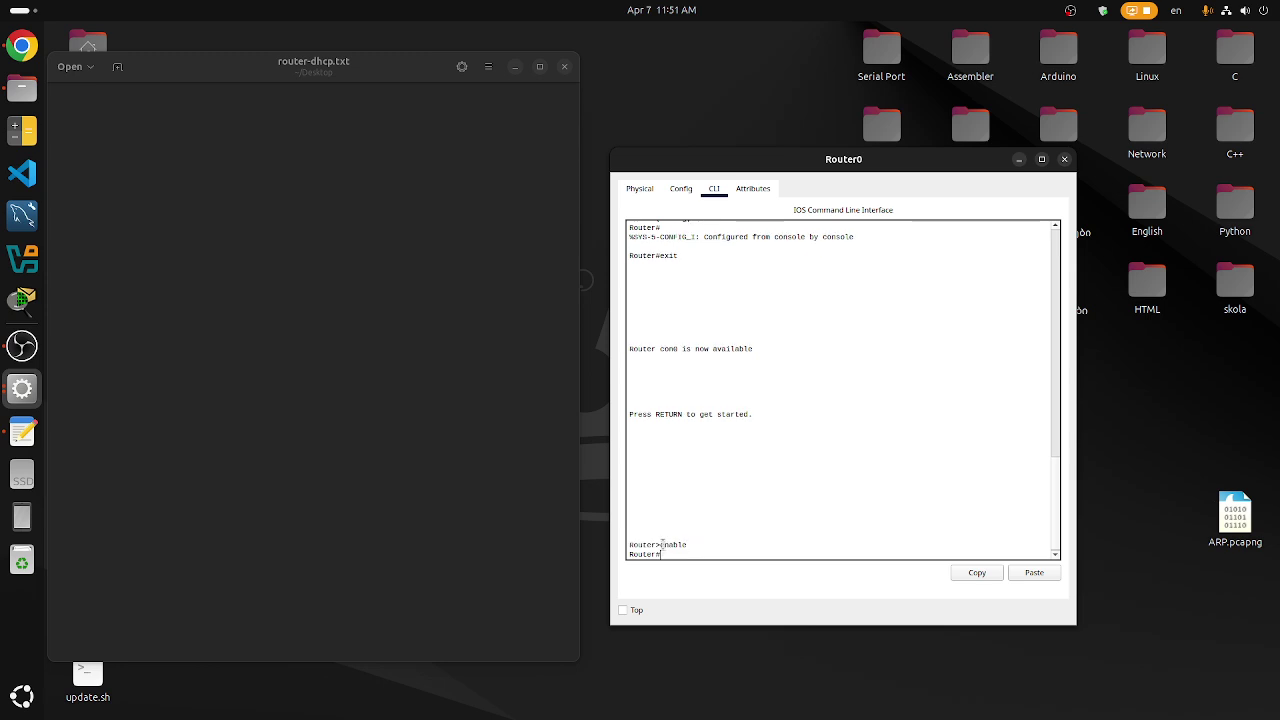
{"action": "left_click_drag", "start_coordinate": [660, 545], "coordinate": [684, 545]}
{"action": "right_click", "coordinate": [674, 544]}
{"action": "left_click", "coordinate": [697, 555]}
{"action": "left_click", "coordinate": [133, 107]}
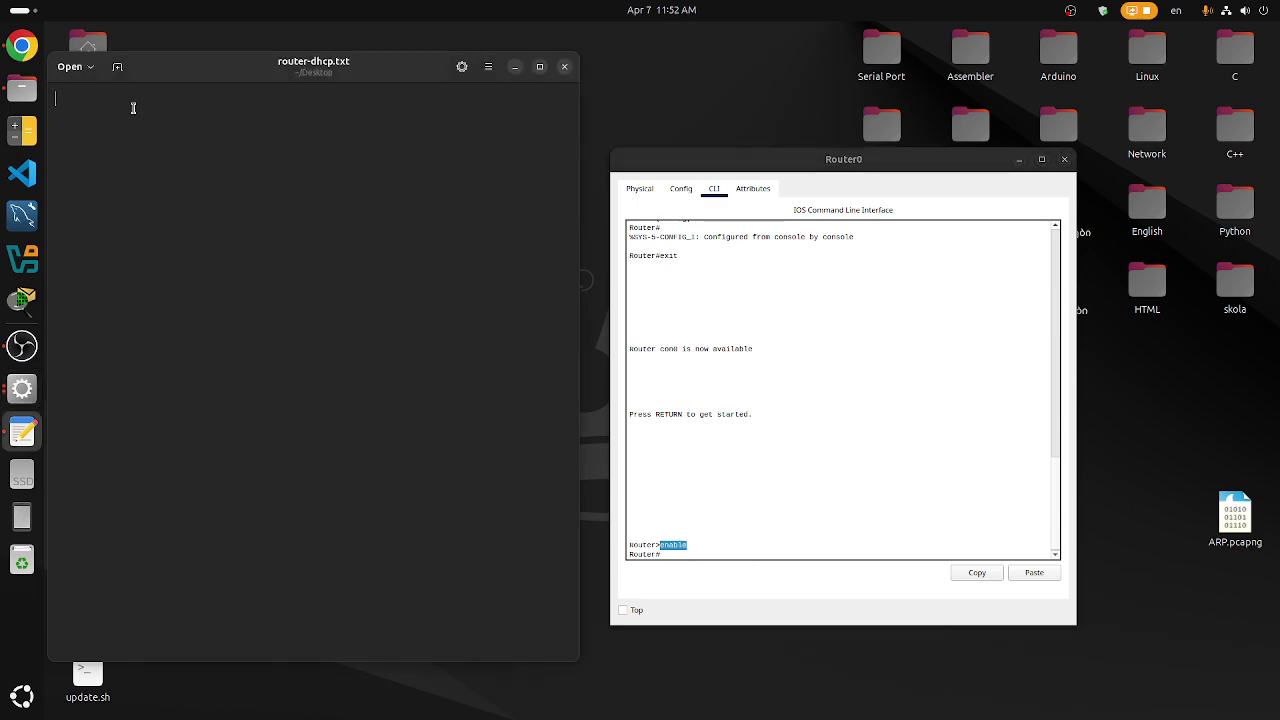
{"action": "key", "text": "ctrl+v"}
{"action": "key", "text": "Return"}
- List all available privileged EXEC commands with the router's built-in help and copy the configure keyword from the list
{"action": "left_click", "coordinate": [726, 545]}
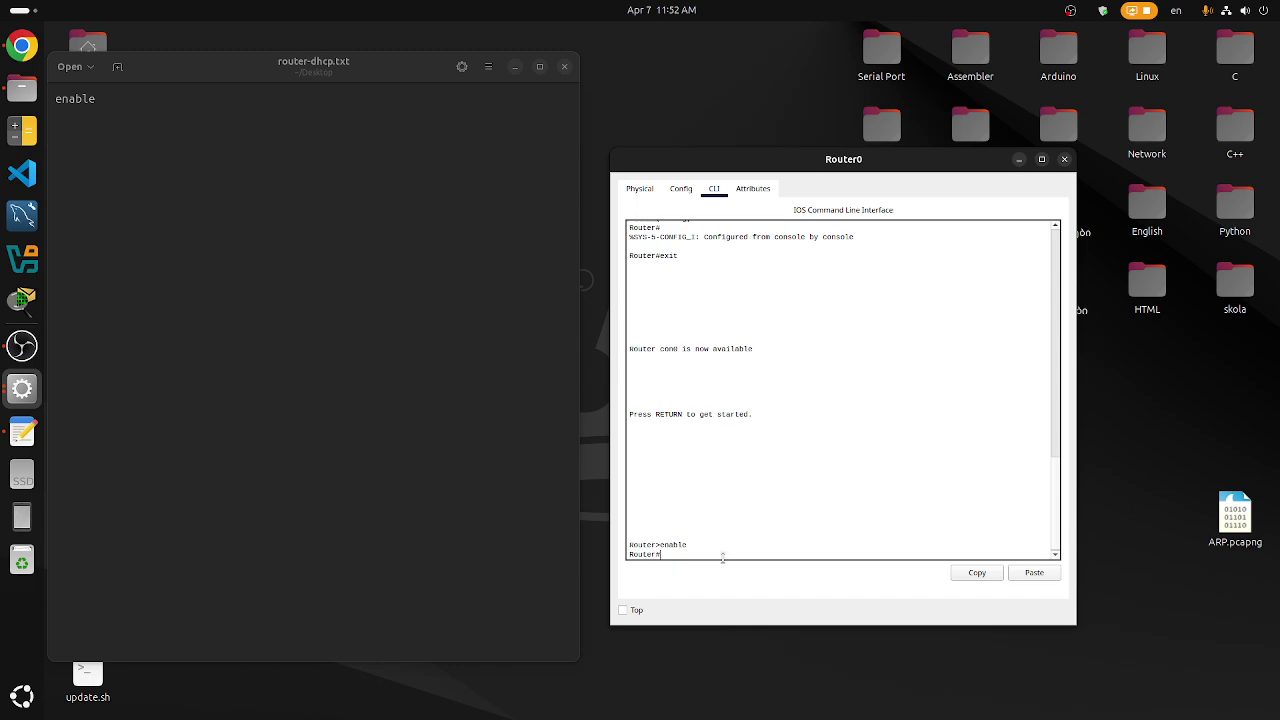
{"action": "type", "text": "?"}
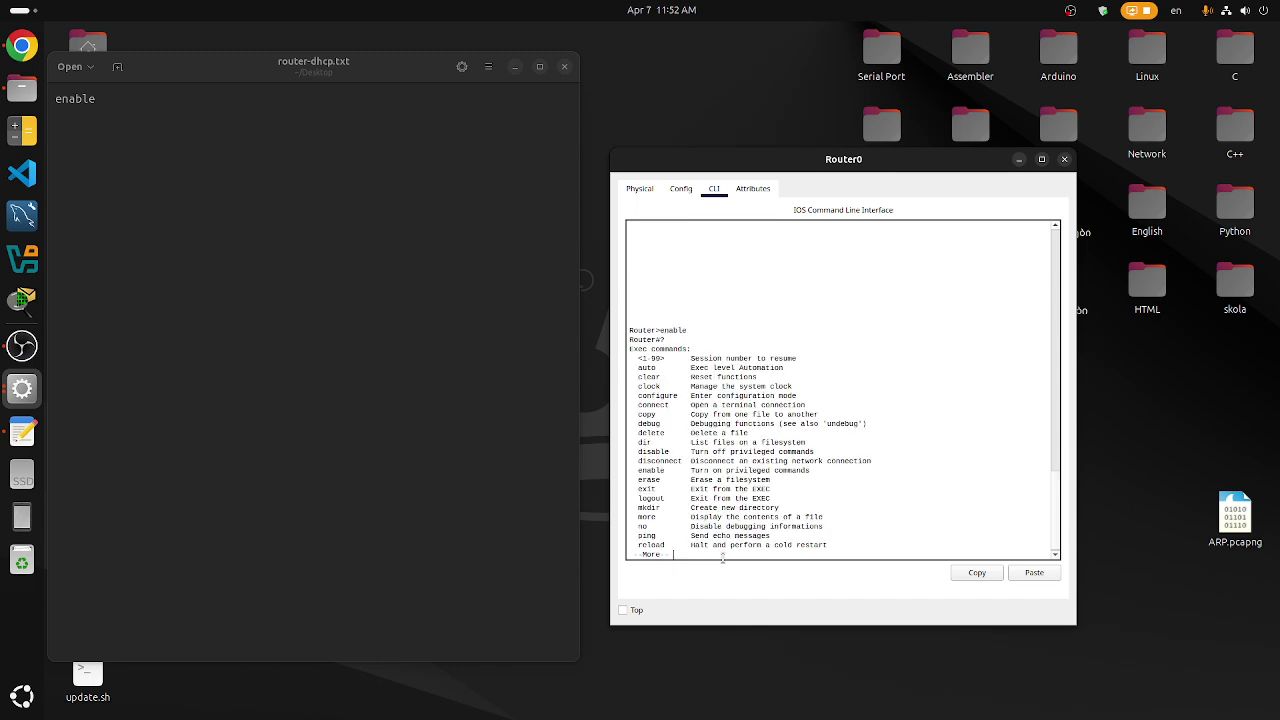
{"action": "left_click_drag", "start_coordinate": [638, 395], "coordinate": [679, 391]}
{"action": "right_click", "coordinate": [679, 395]}
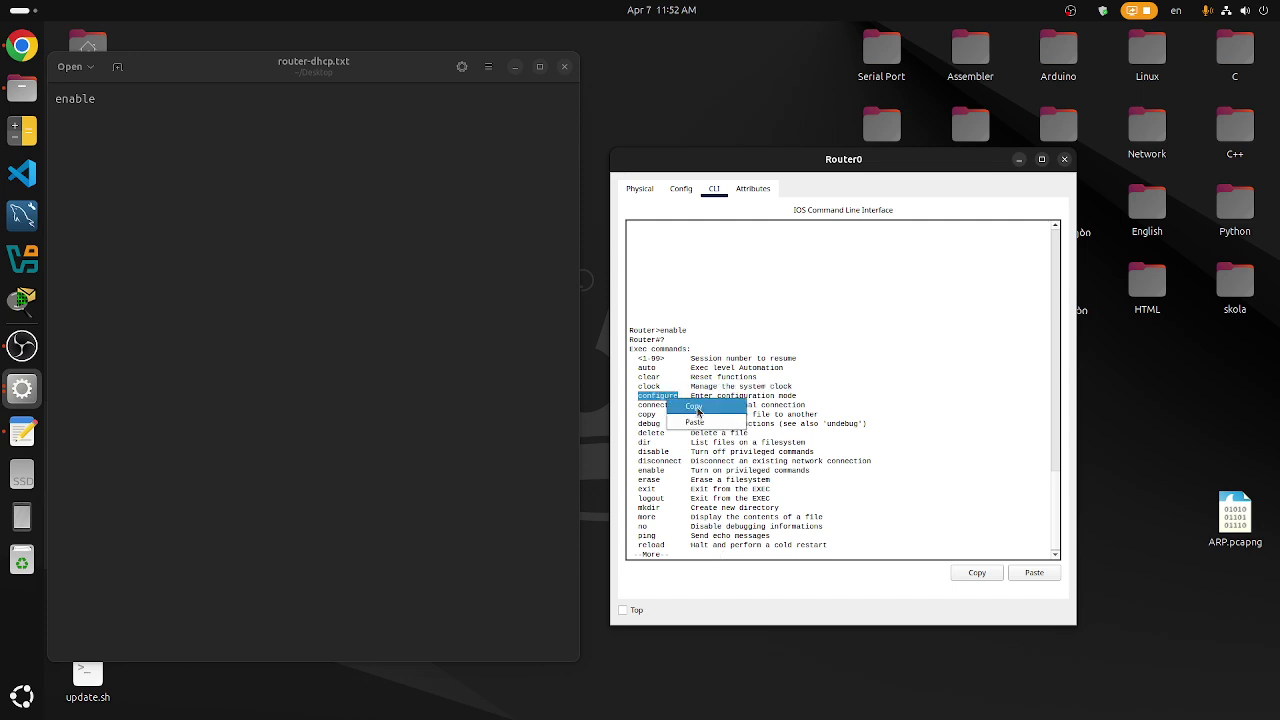
{"action": "left_click", "coordinate": [695, 402]}
{"action": "left_click", "coordinate": [694, 549]}
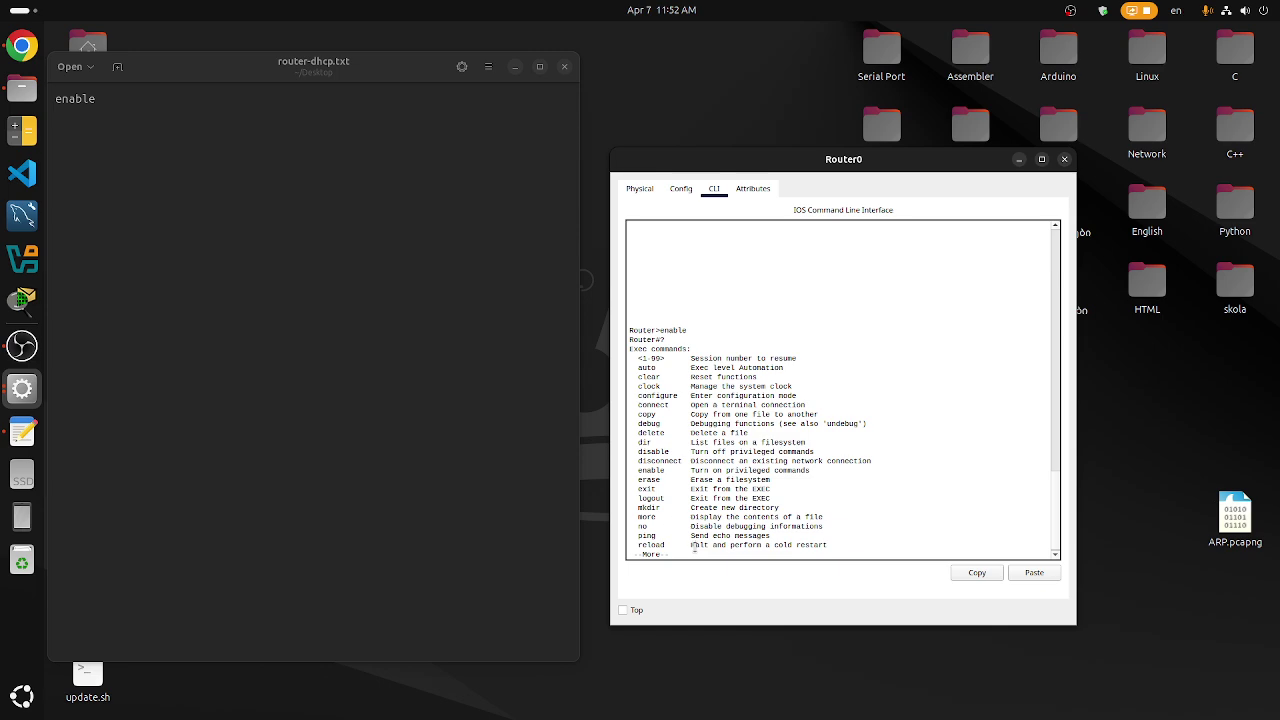
{"action": "key", "text": "Return"}
{"action": "key", "text": "Return"}
{"action": "key", "text": "Return"}
{"action": "key", "text": "Return"}
{"action": "key", "text": "Return"}
{"action": "key", "text": "Return"}
{"action": "key", "text": "Return"}
{"action": "key", "text": "Return"}
{"action": "key", "text": "Return"}
{"action": "key", "text": "Return"}
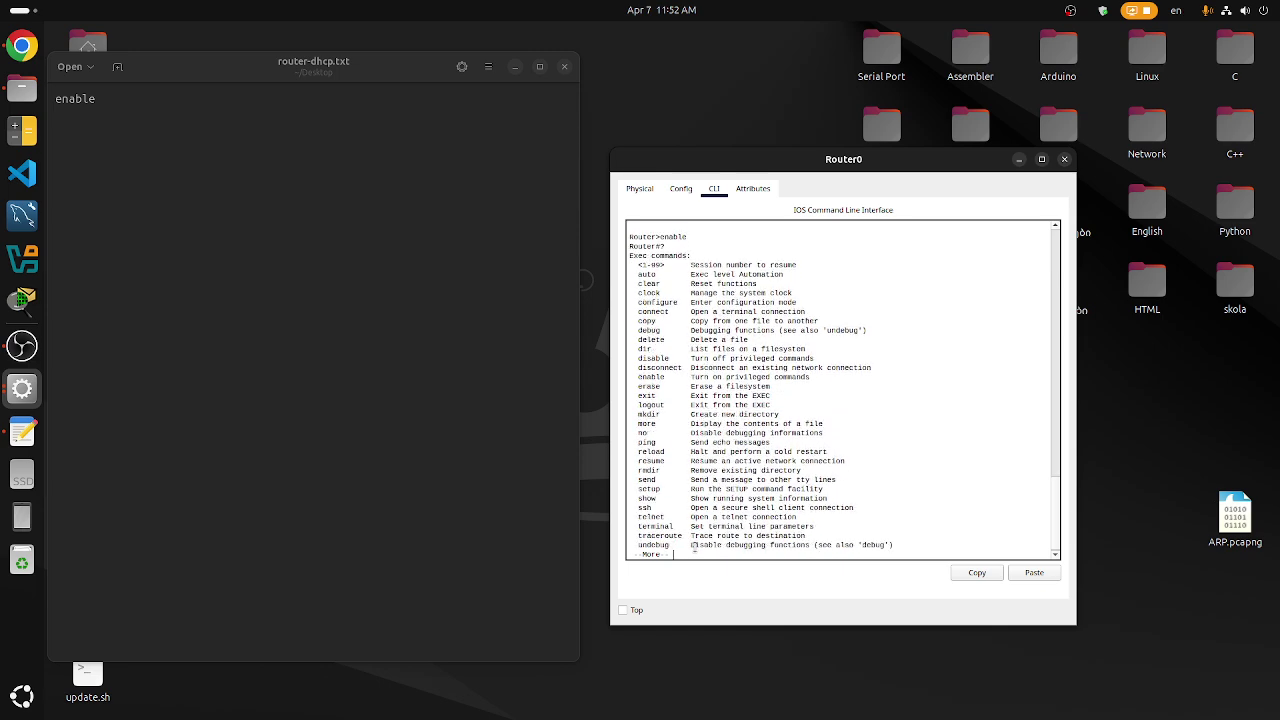
{"action": "key", "text": "Return"}
{"action": "key", "text": "Return"}
{"action": "key", "text": "Return"}
- Enter global configuration mode with configure terminal, using the copied configure keyword
{"action": "right_click", "coordinate": [712, 556]}
{"action": "left_click", "coordinate": [721, 572]}
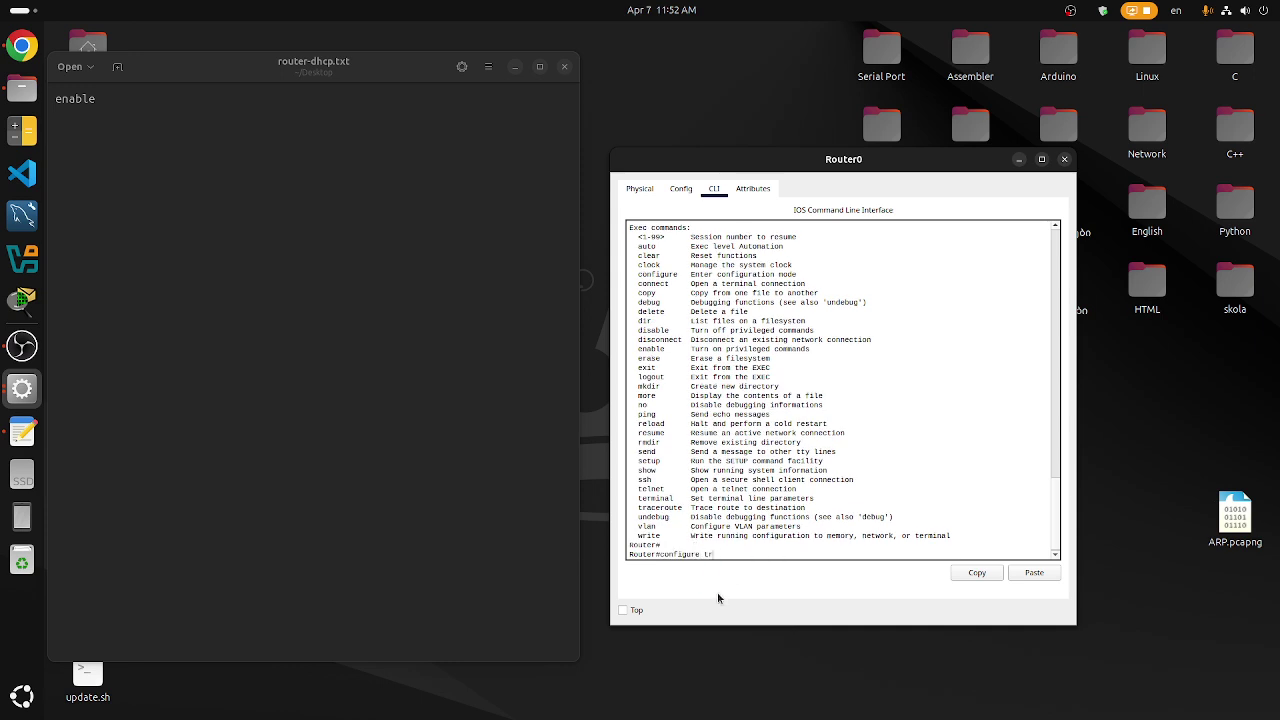
{"action": "type", "text": "tr"}
{"action": "key", "text": "BackSpace"}
{"action": "key", "text": "Return"}
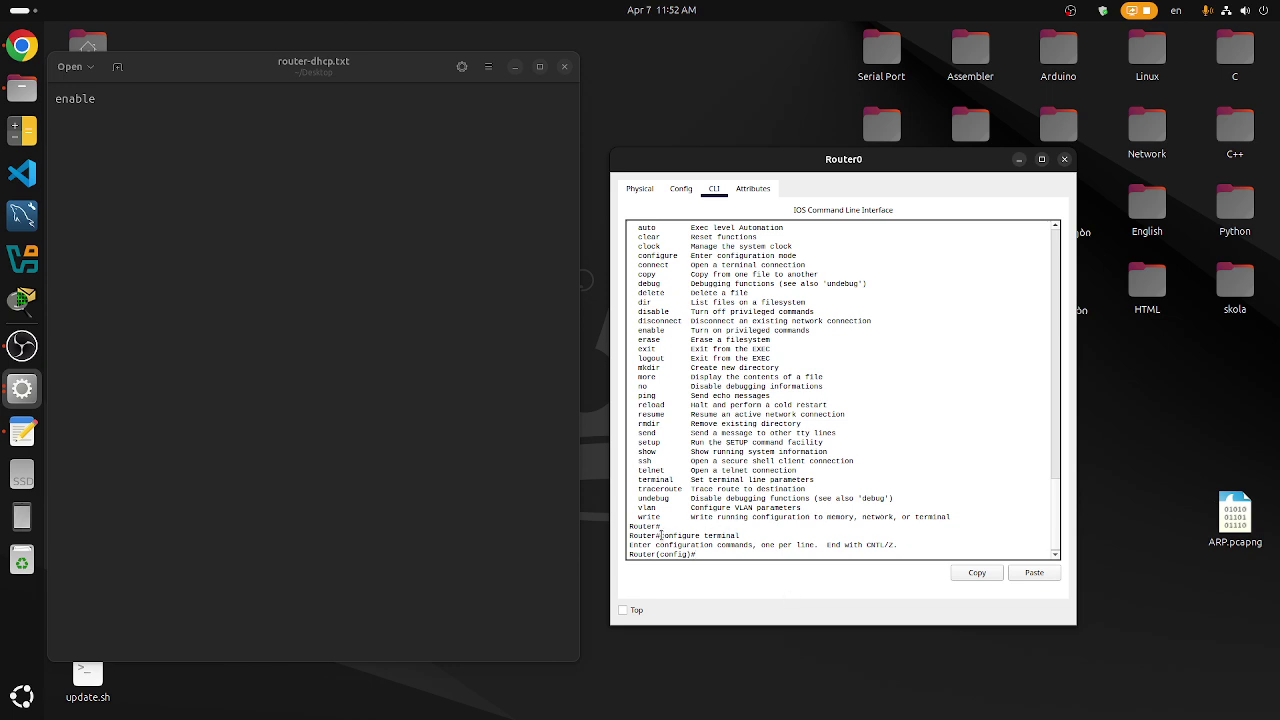
- Copy the configure terminal command into router-dhcp.txt as the second line and start a new line
{"action": "left_click_drag", "start_coordinate": [660, 535], "coordinate": [740, 537]}
{"action": "right_click", "coordinate": [730, 538]}
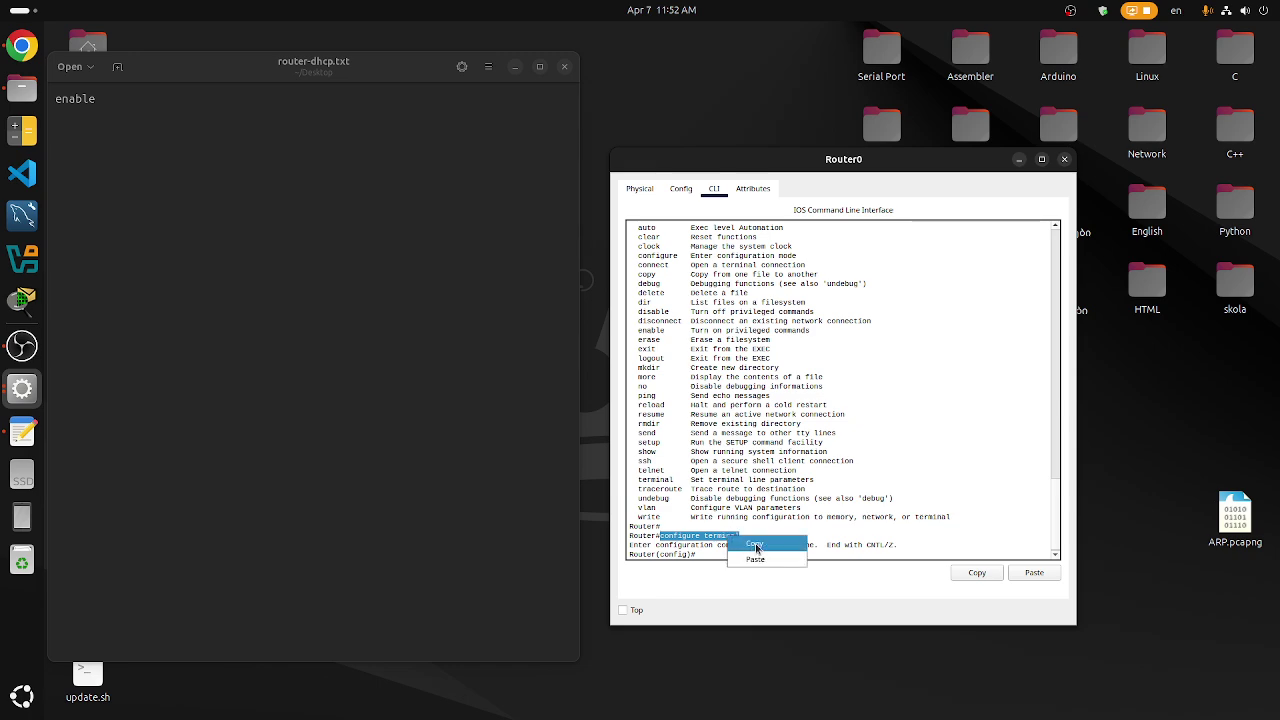
{"action": "left_click", "coordinate": [756, 545]}
{"action": "left_click", "coordinate": [122, 143]}
{"action": "key", "text": "ctrl+v"}
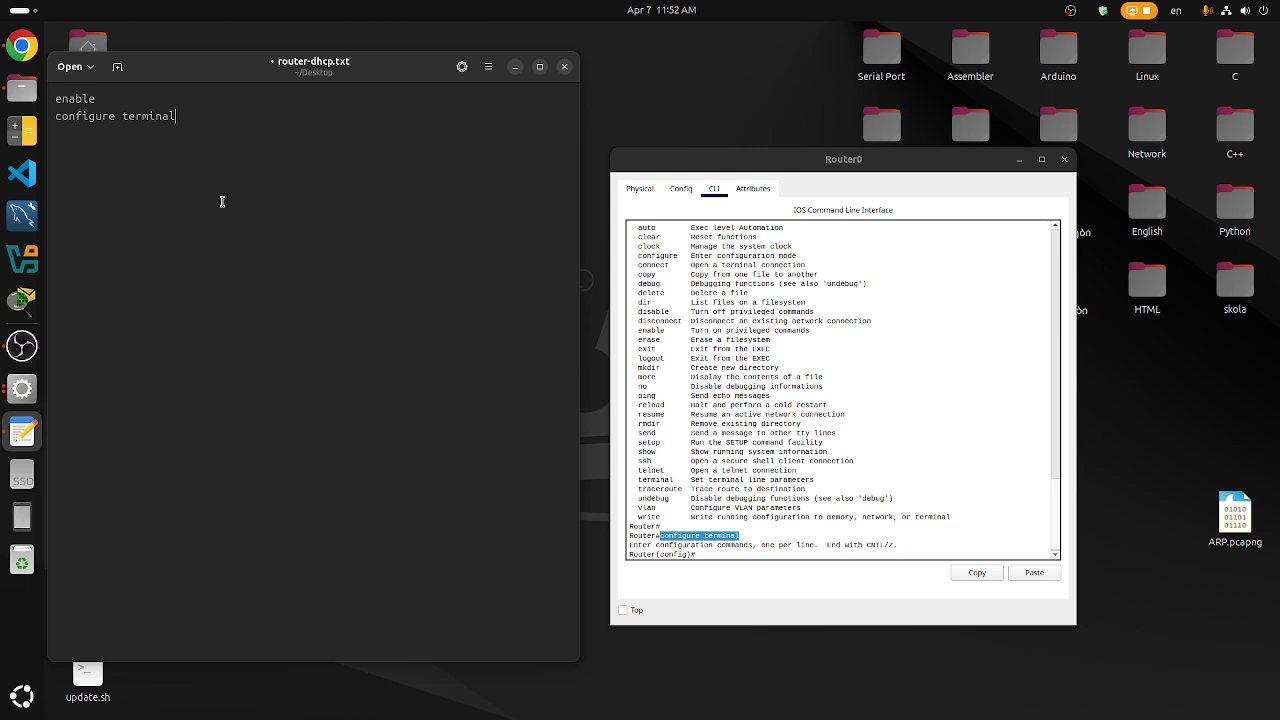
{"action": "key", "text": "Return"}
- List all global configuration commands with the built-in help and copy the interface keyword from the list
{"action": "left_click", "coordinate": [727, 557]}
{"action": "type", "text": "?"}
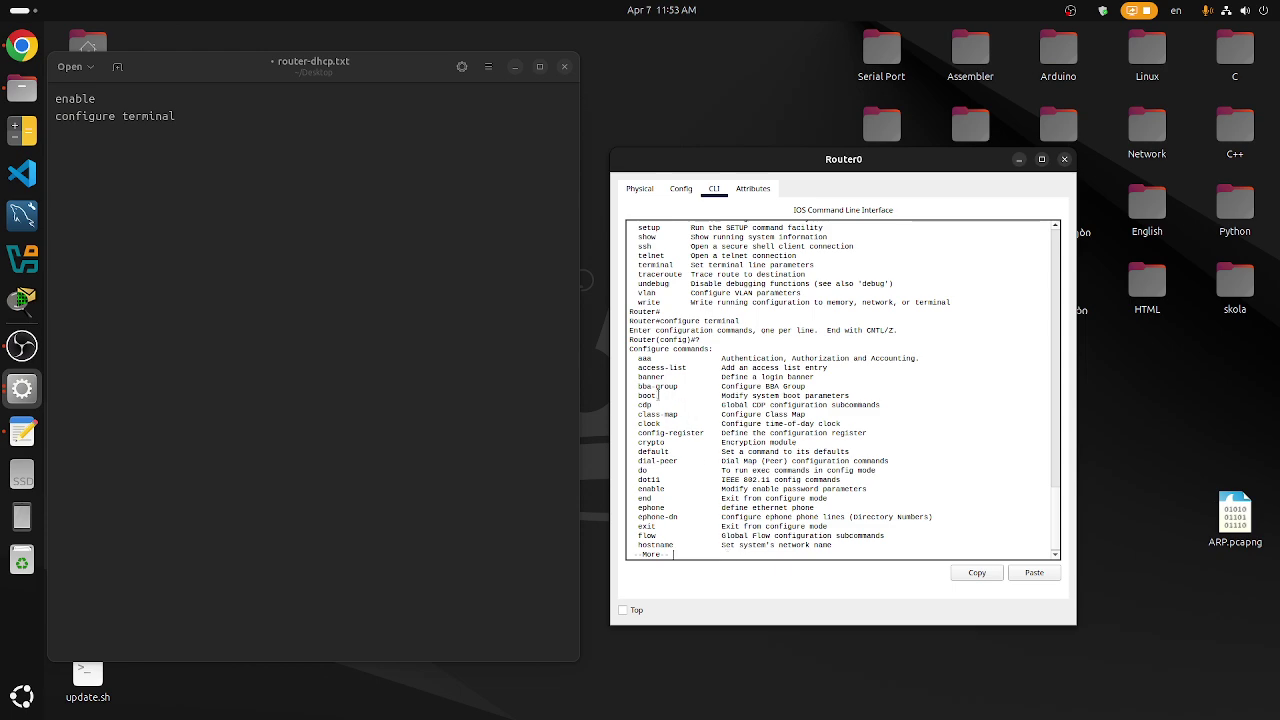
{"action": "key", "text": "Return"}
{"action": "key", "text": "Return"}
{"action": "key", "text": "Return"}
{"action": "key", "text": "Return"}
{"action": "key", "text": "Return"}
{"action": "key", "text": "Return"}
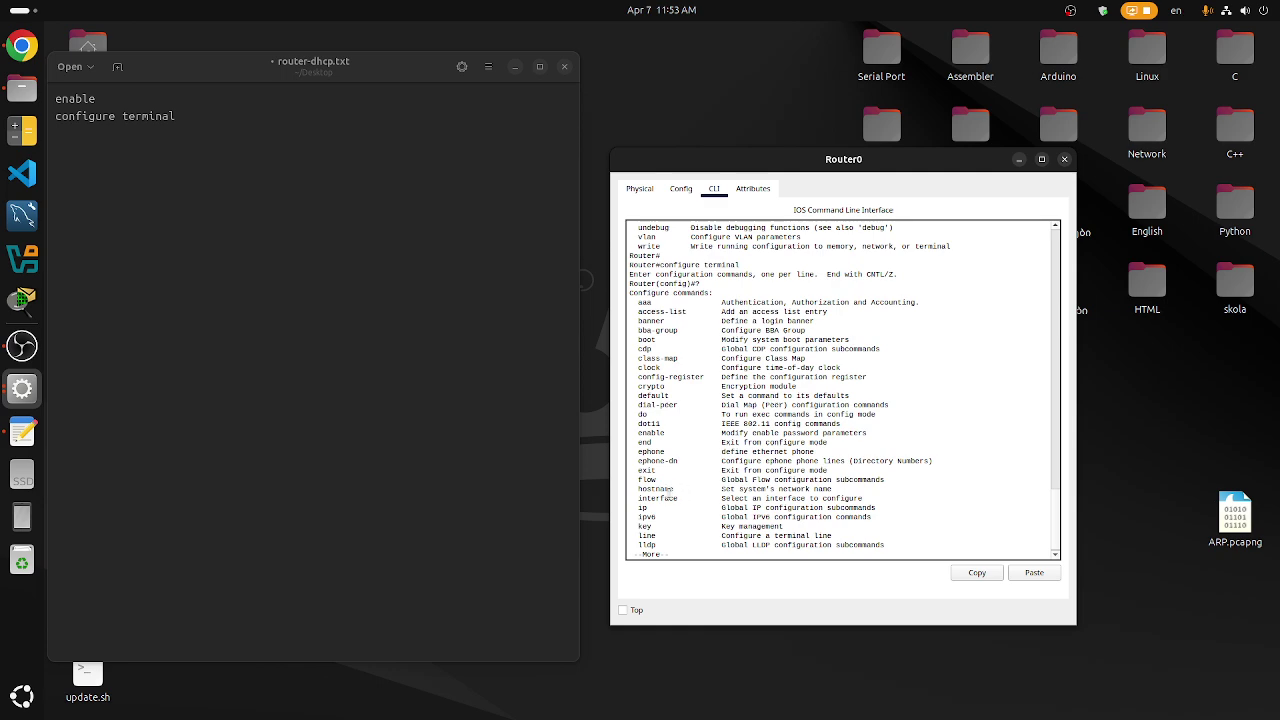
{"action": "left_click_drag", "start_coordinate": [637, 498], "coordinate": [678, 499]}
{"action": "right_click", "coordinate": [672, 503]}
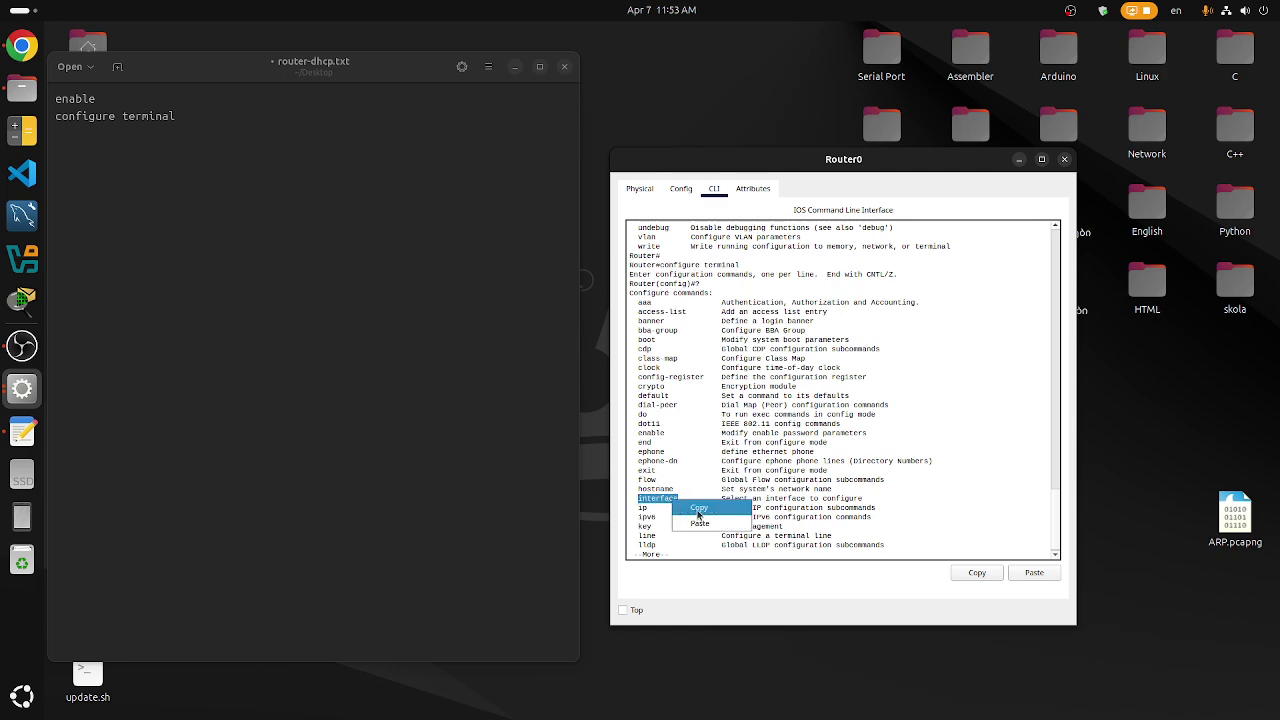
{"action": "left_click", "coordinate": [699, 507]}
{"action": "key", "text": "Return"}
{"action": "key", "text": "Return"}
{"action": "key", "text": "Return"}
{"action": "key", "text": "Return"}
{"action": "key", "text": "Return"}
{"action": "key", "text": "Return"}
{"action": "key", "text": "Return"}
{"action": "key", "text": "Return"}
{"action": "key", "text": "Return"}
{"action": "key", "text": "Return"}
{"action": "key", "text": "Return"}
{"action": "key", "text": "Return"}
{"action": "key", "text": "Return"}
{"action": "key", "text": "Return"}
{"action": "key", "text": "Return"}
{"action": "key", "text": "Return"}
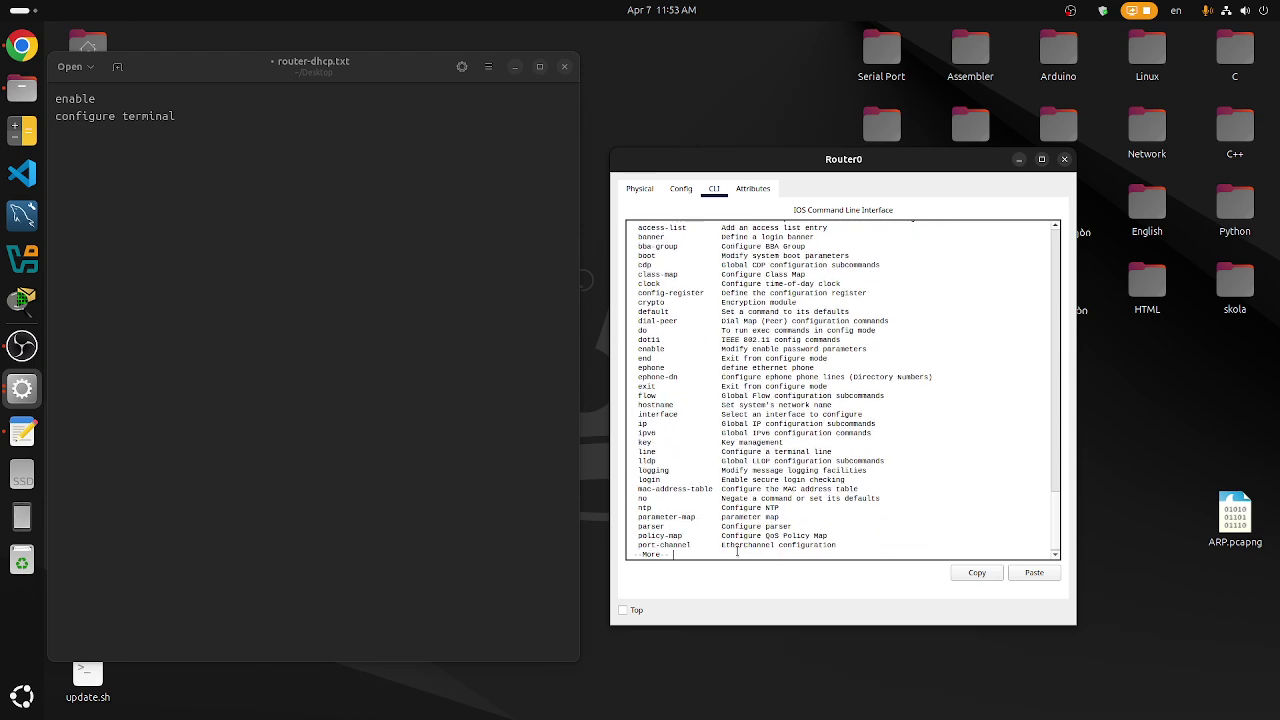
{"action": "key", "text": "Return"}
{"action": "key", "text": "Return"}
{"action": "key", "text": "Return"}
{"action": "key", "text": "Return"}
{"action": "key", "text": "Return"}
{"action": "key", "text": "Return"}
{"action": "key", "text": "Return"}
{"action": "key", "text": "Return"}
{"action": "key", "text": "Return"}
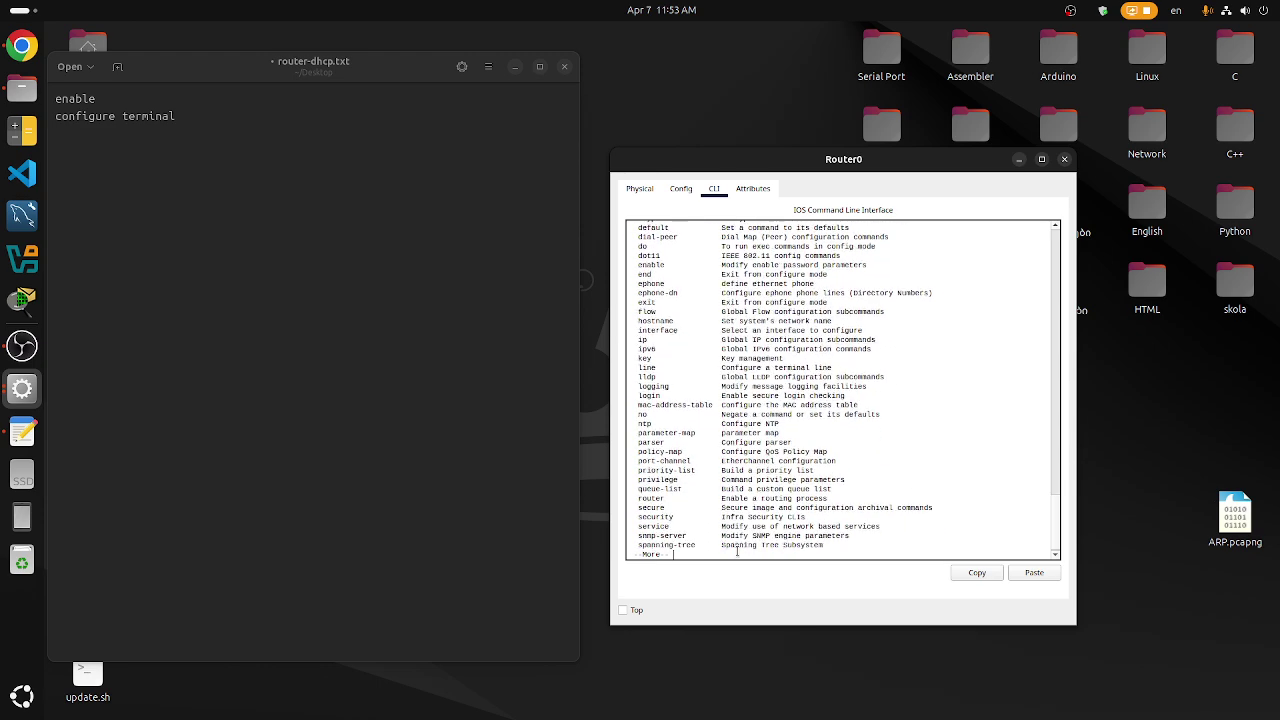
{"action": "key", "text": "Return"}
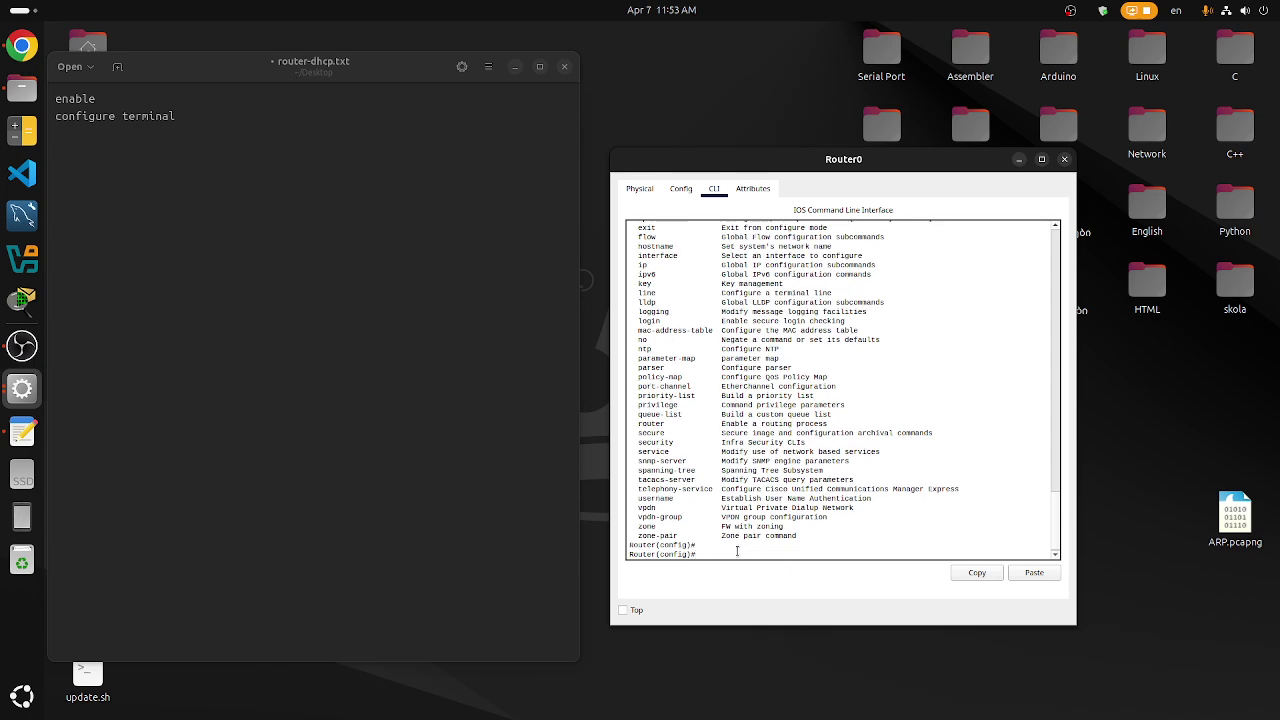
- List the interface types and enter interface configuration mode with interface FastEthernet 0/0
{"action": "right_click", "coordinate": [737, 552]}
{"action": "left_click", "coordinate": [766, 577]}
{"action": "type", "text": "?"}
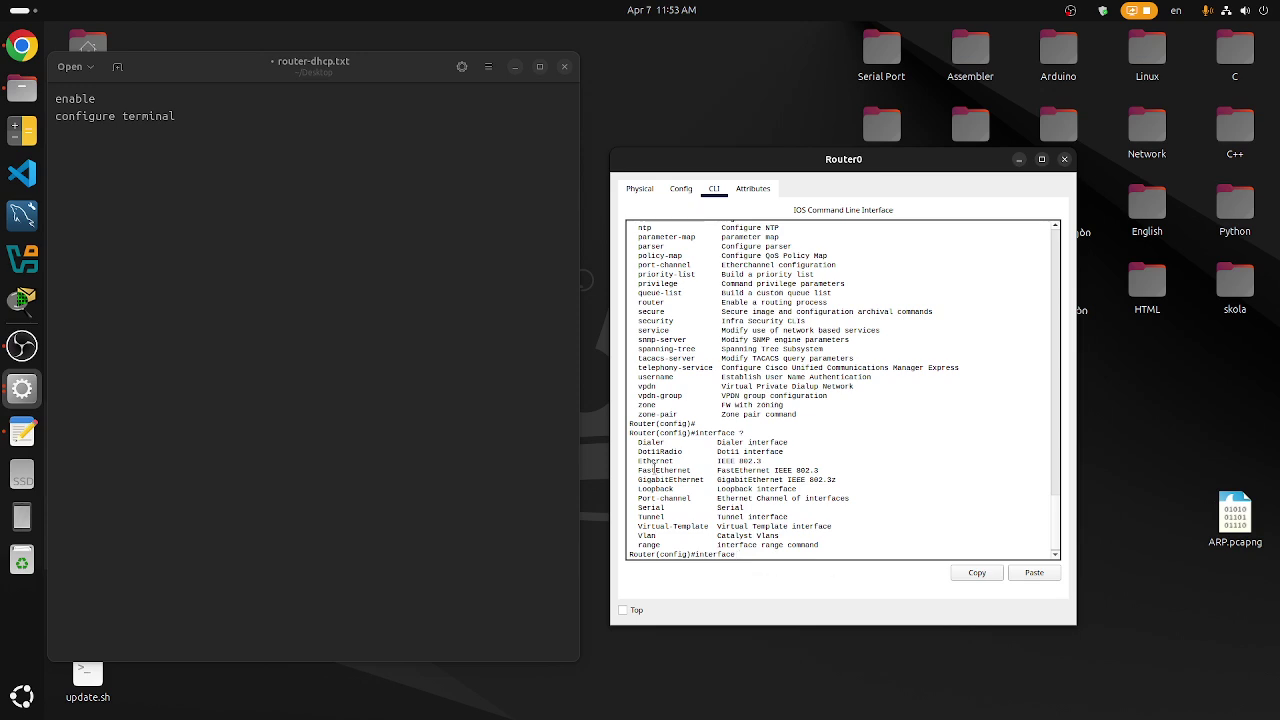
{"action": "left_click_drag", "start_coordinate": [637, 470], "coordinate": [691, 470]}
{"action": "right_click", "coordinate": [686, 470]}
{"action": "left_click", "coordinate": [712, 482]}
{"action": "right_click", "coordinate": [770, 555]}
{"action": "left_click", "coordinate": [792, 579]}
{"action": "type", "text": "0/0"}
{"action": "key", "text": "Return"}
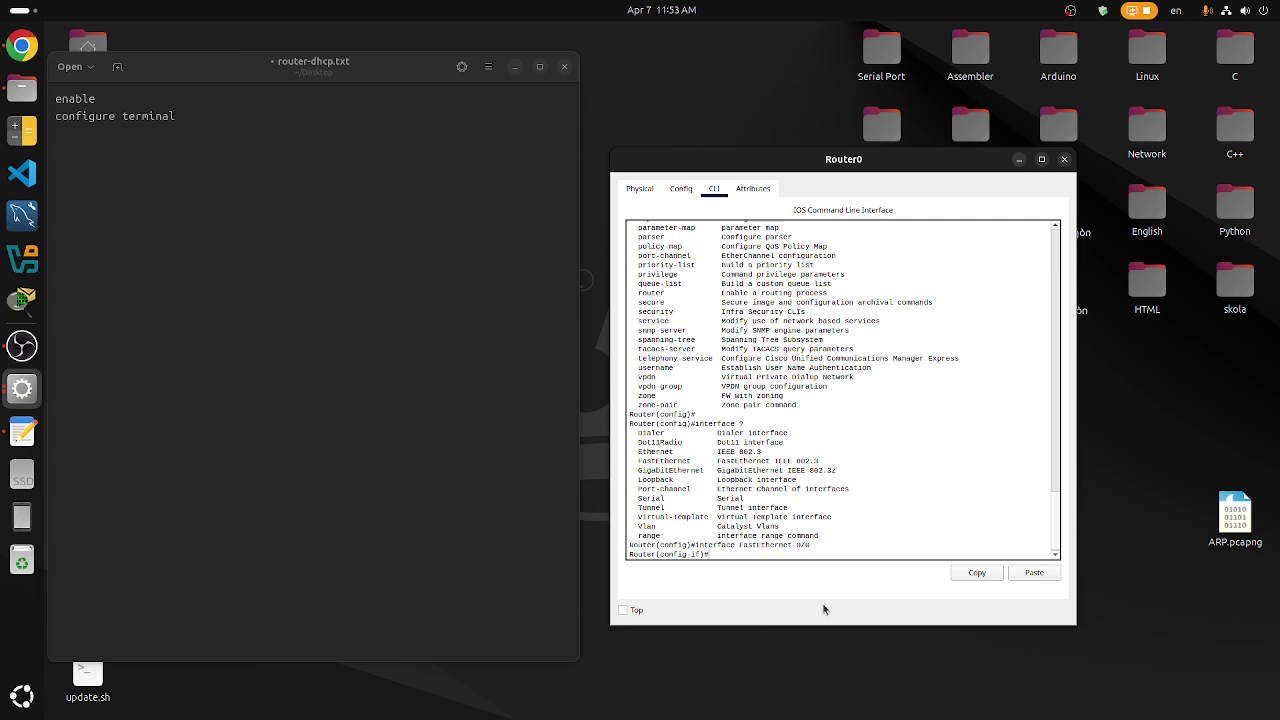
- Copy the interface FastEthernet 0/0 command into router-dhcp.txt as the third line and save the file
{"action": "left_click_drag", "start_coordinate": [694, 545], "coordinate": [810, 546]}
{"action": "right_click", "coordinate": [810, 546]}
{"action": "left_click", "coordinate": [820, 556]}
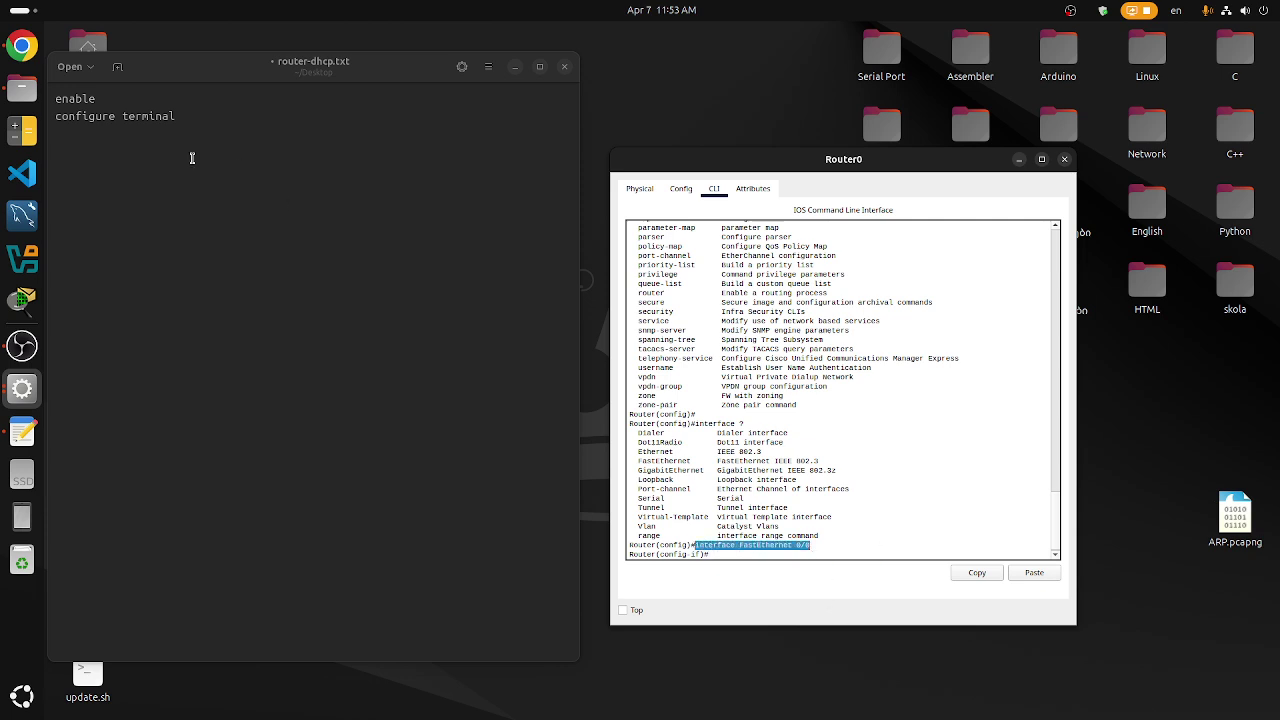
{"action": "left_click", "coordinate": [173, 148]}
{"action": "key", "text": "ctrl+v"}
{"action": "key", "text": "Return"}
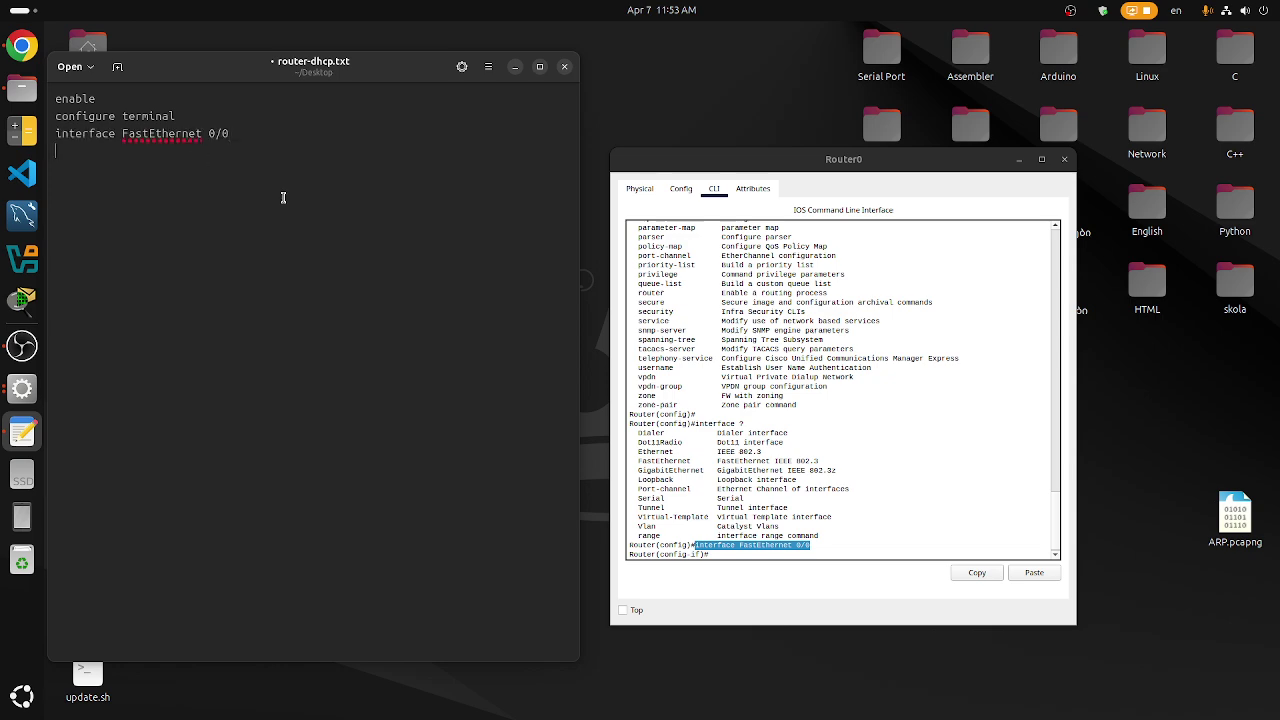
{"action": "key", "text": "ctrl+s"}
- Enable the FastEthernet 0/0 interface with no shutdown
{"action": "left_click", "coordinate": [734, 559]}
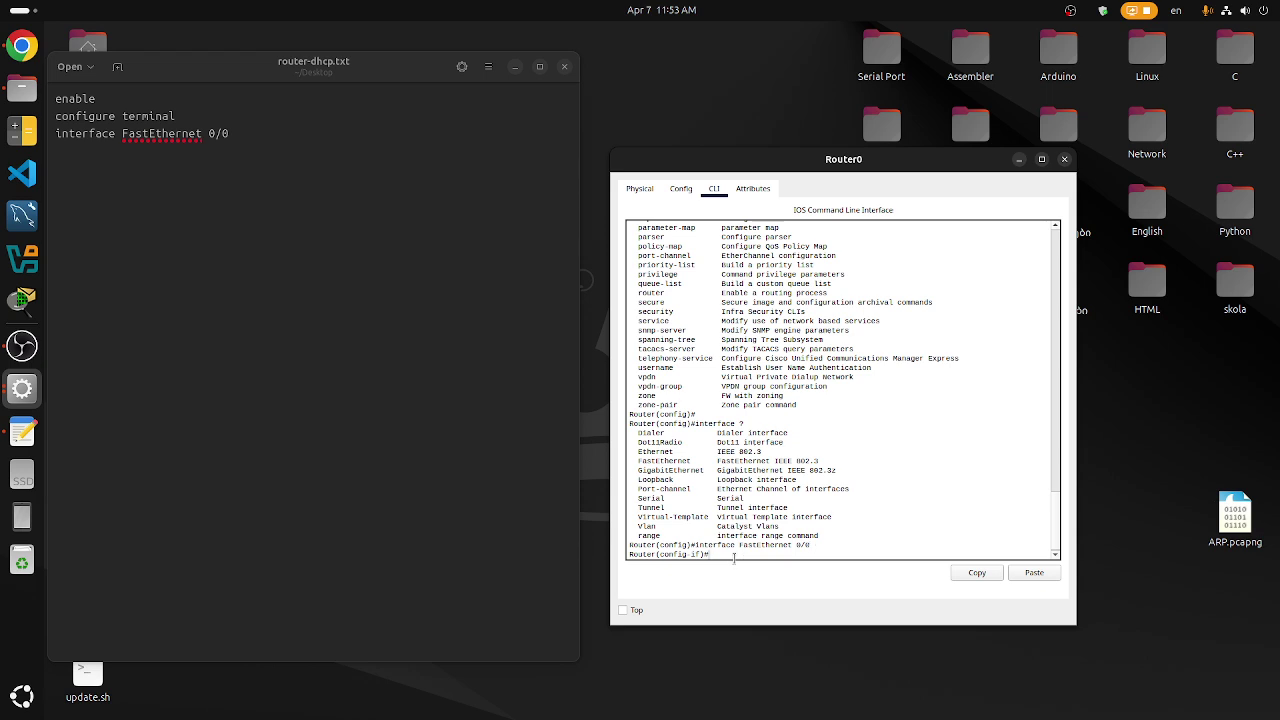
{"action": "type", "text": "no"}
{"action": "type", "text": "shutdown"}
{"action": "key", "text": "Return"}
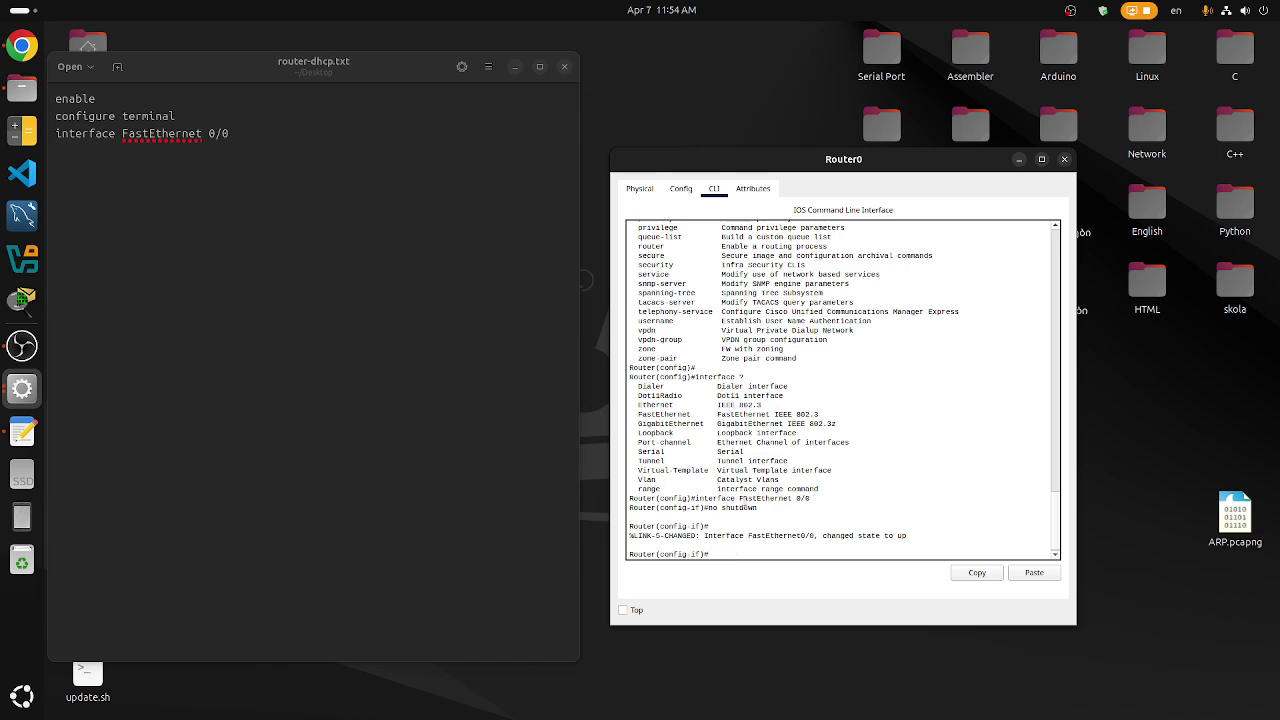
- Copy the no shutdown command into router-dhcp.txt as the fourth line and save the file
{"action": "left_click_drag", "start_coordinate": [738, 498], "coordinate": [791, 498]}
{"action": "left_click", "coordinate": [797, 500]}
{"action": "left_click_drag", "start_coordinate": [709, 507], "coordinate": [757, 507]}
{"action": "right_click", "coordinate": [750, 508]}
{"action": "left_click", "coordinate": [775, 524]}
{"action": "left_click", "coordinate": [82, 185]}
{"action": "key", "text": "ctrl+v"}
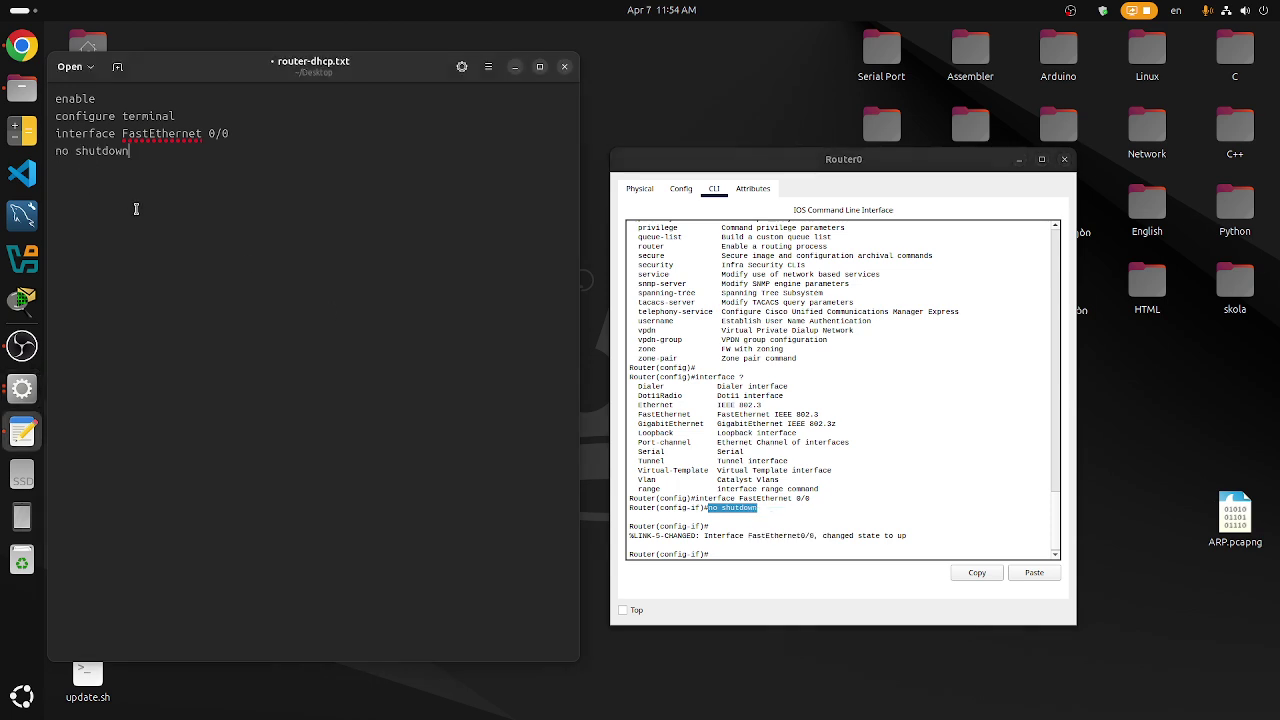
{"action": "key", "text": "ctrl+s"}
- Start an ip command on the interface and list its available subcommands with the built-in help
{"action": "left_click", "coordinate": [732, 556]}
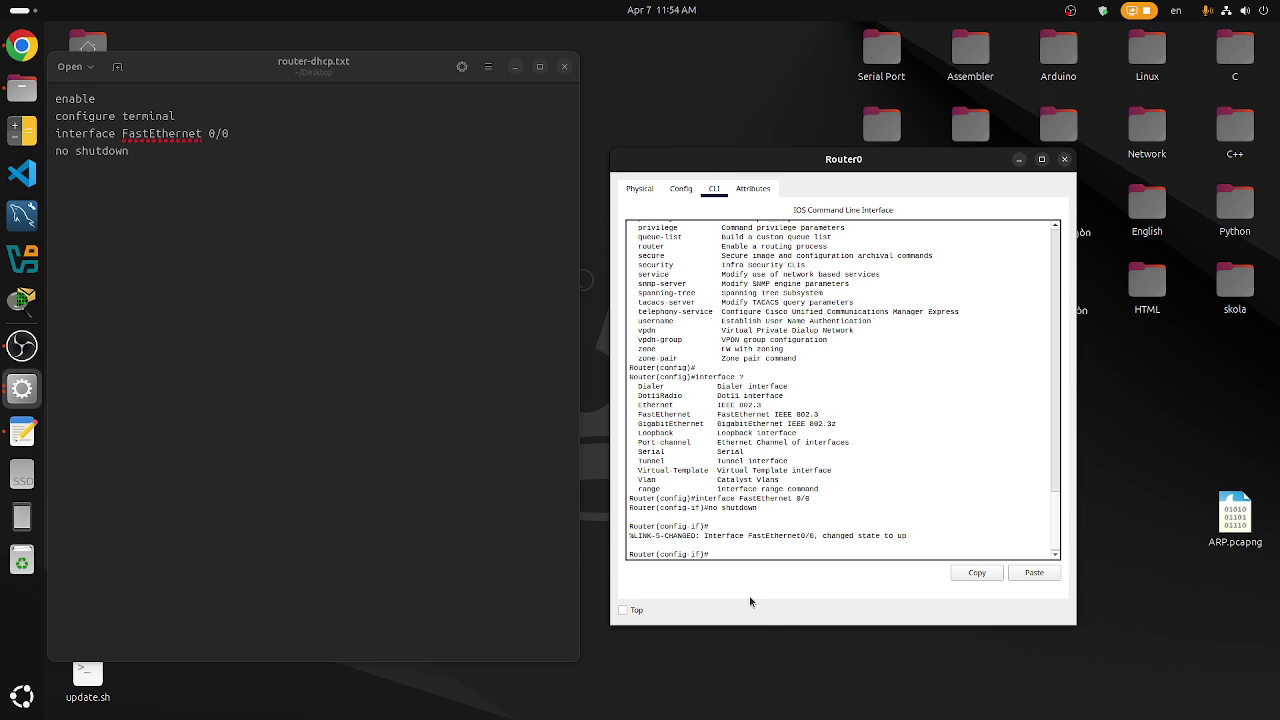
{"action": "type", "text": "ip address 10"}
{"action": "key", "text": "BackSpace"}
{"action": "key", "text": "BackSpace"}
{"action": "key", "text": "BackSpace"}
{"action": "key", "text": "BackSpace"}
{"action": "key", "text": "BackSpace"}
{"action": "key", "text": "BackSpace"}
{"action": "key", "text": "BackSpace"}
{"action": "key", "text": "BackSpace"}
{"action": "key", "text": "BackSpace"}
{"action": "key", "text": "BackSpace"}
{"action": "type", "text": "?"}
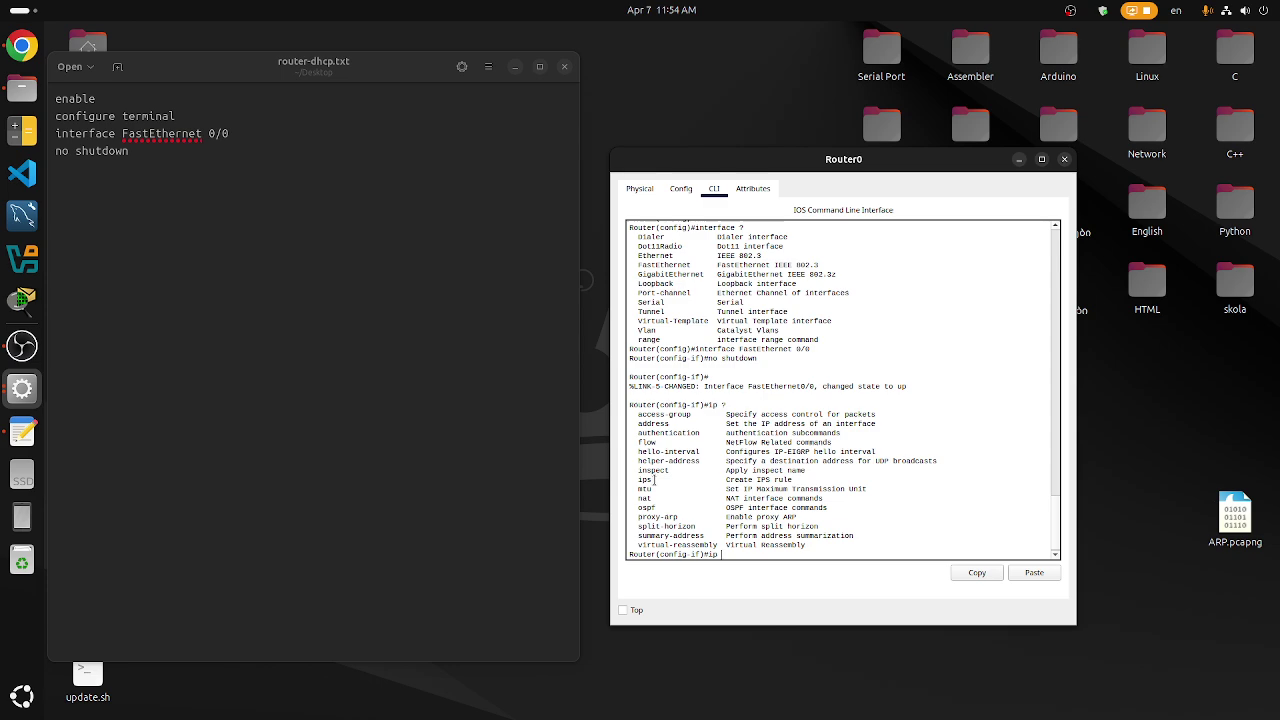
{"action": "left_click_drag", "start_coordinate": [727, 424], "coordinate": [840, 428]}
{"action": "left_click", "coordinate": [798, 430]}
{"action": "left_click", "coordinate": [734, 556]}
- Assign IP address 192.168.0.1 with mask 255.255.255.0 to the interface, reusing the address keyword from the help list
{"action": "double_click", "coordinate": [653, 424]}
{"action": "right_click", "coordinate": [653, 426]}
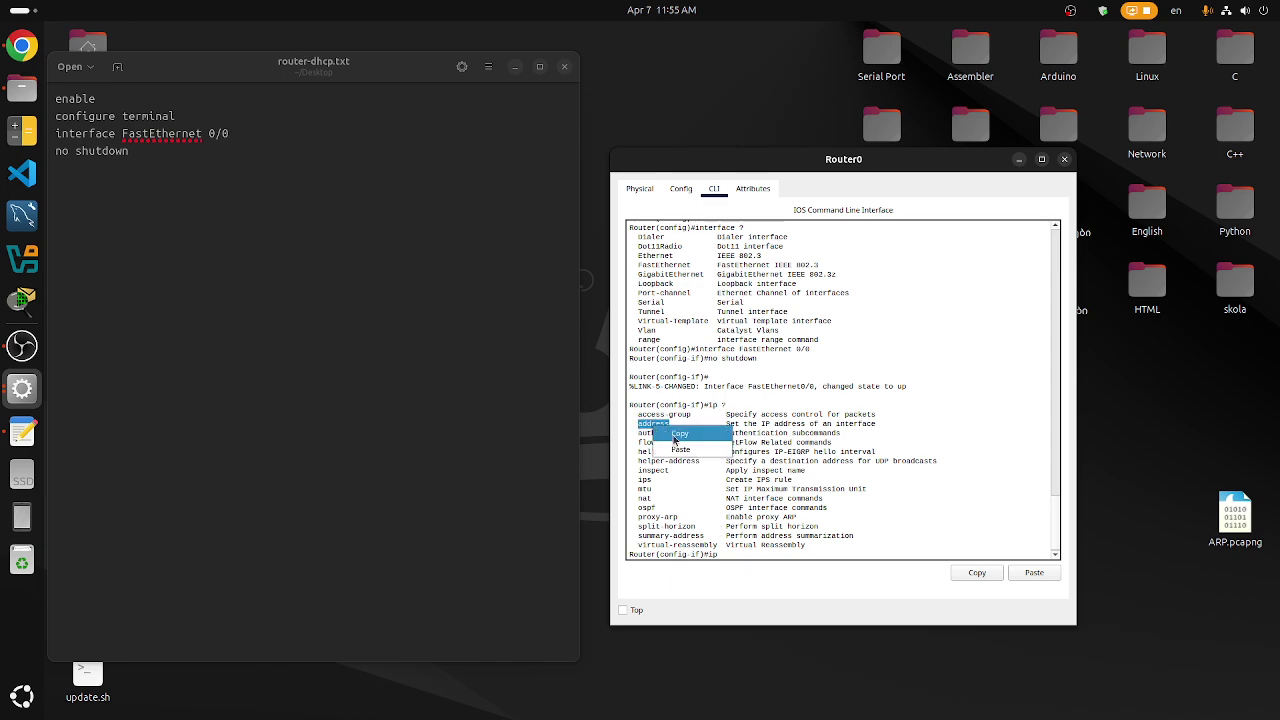
{"action": "left_click", "coordinate": [677, 434]}
{"action": "left_click", "coordinate": [734, 554]}
{"action": "right_click", "coordinate": [734, 553]}
{"action": "left_click", "coordinate": [757, 577]}
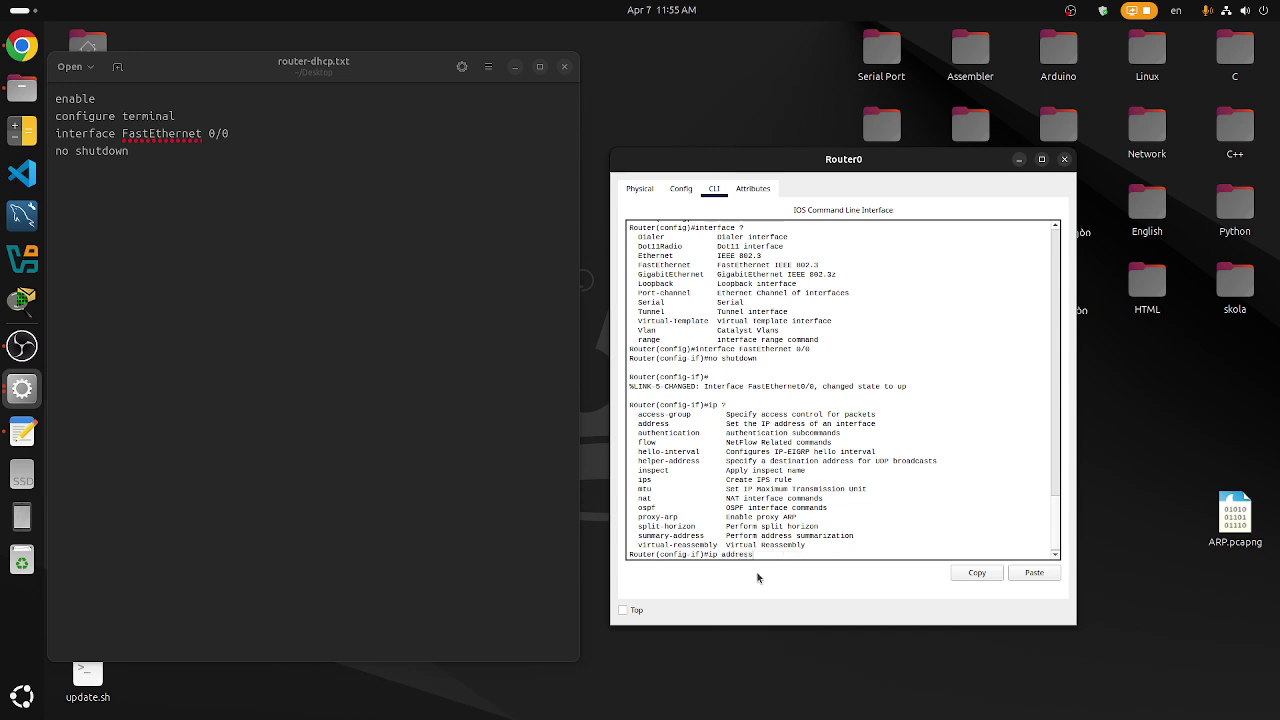
{"action": "type", "text": "192.168.0.1 255.255.255.0"}
{"action": "key", "text": "Return"}
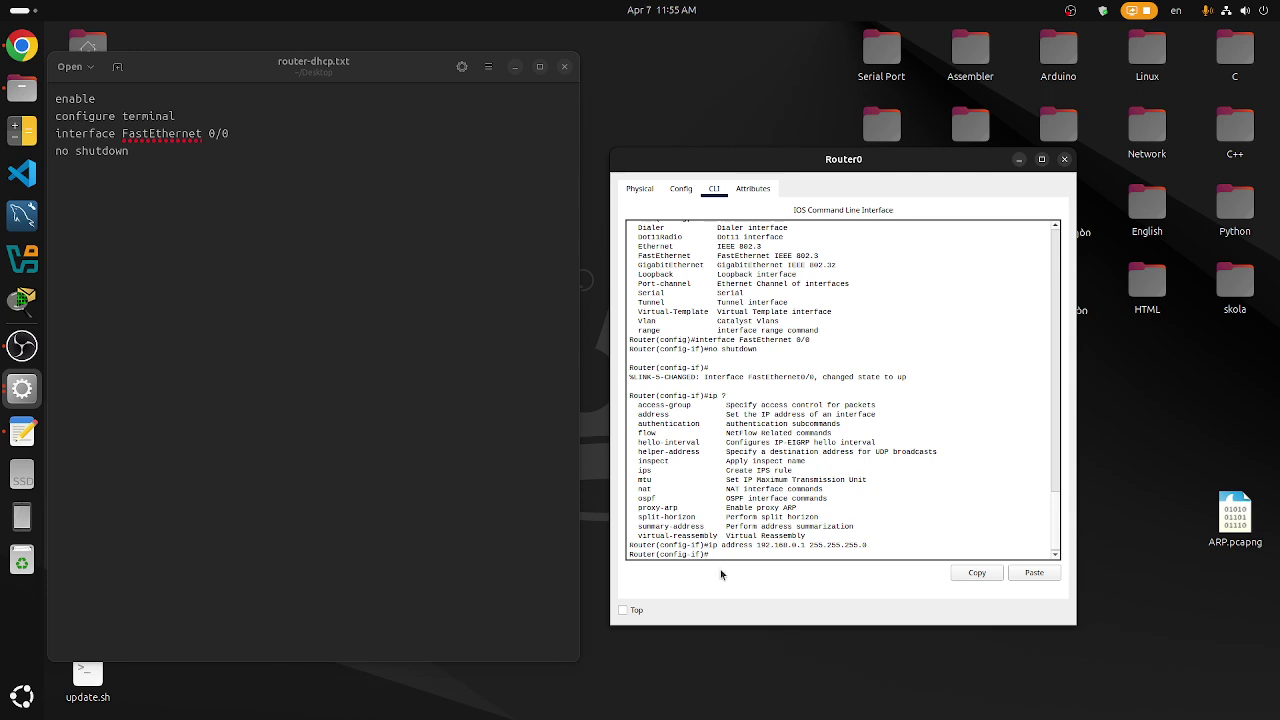
- Copy the ip address 192.168.0.1 255.255.255.0 command into router-dhcp.txt as the fifth line and save the file
{"action": "left_click_drag", "start_coordinate": [708, 545], "coordinate": [868, 545]}
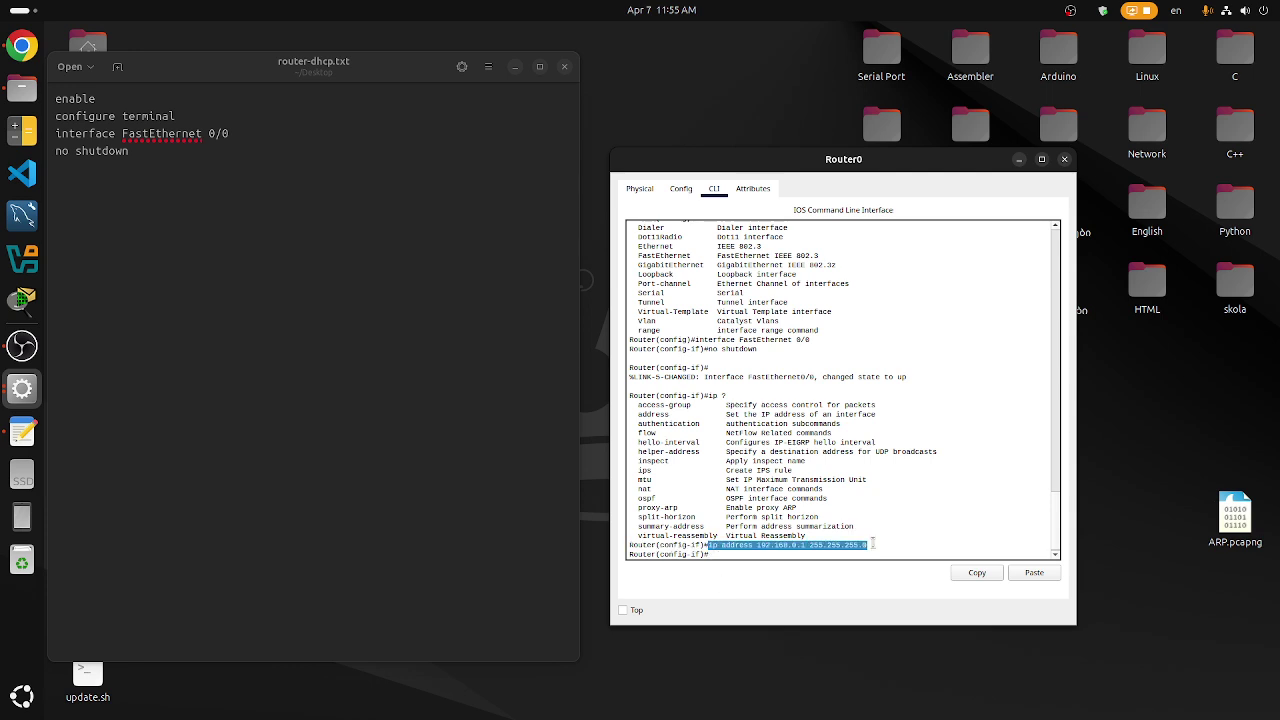
{"action": "right_click", "coordinate": [855, 545]}
{"action": "left_click", "coordinate": [878, 556]}
{"action": "left_click", "coordinate": [206, 200]}
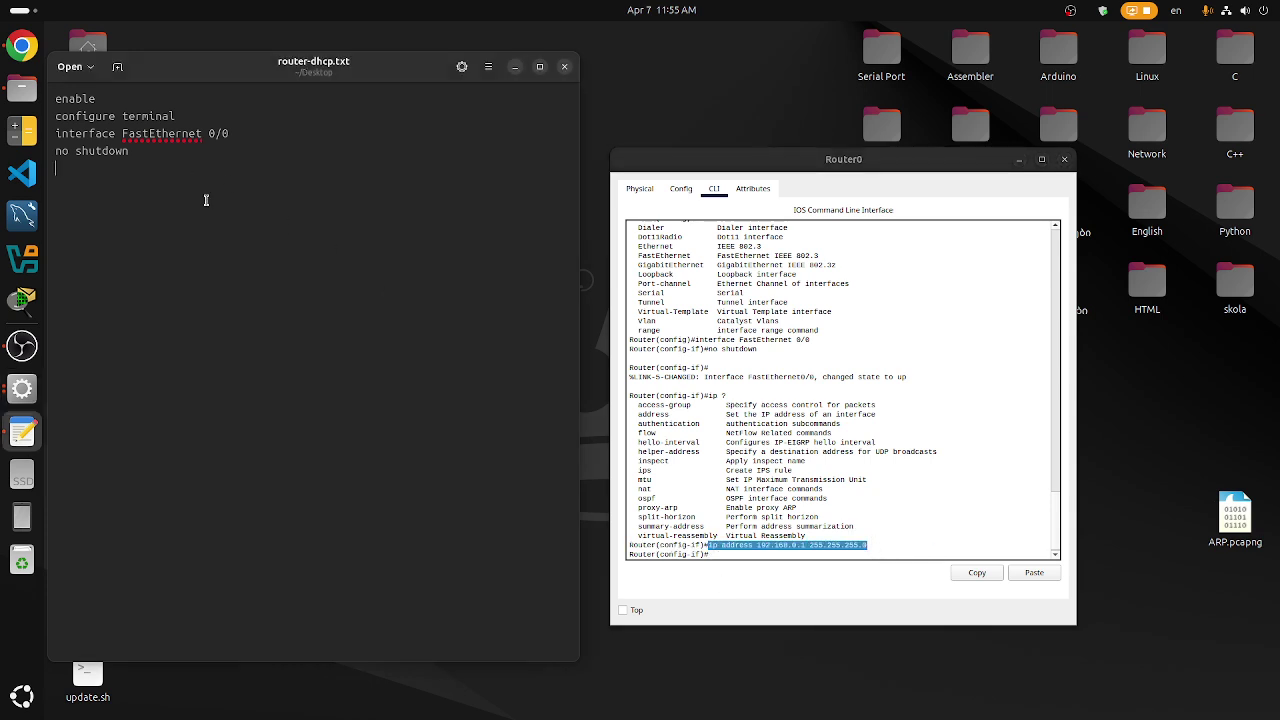
{"action": "key", "text": "ctrl+v"}
{"action": "key", "text": "Return"}
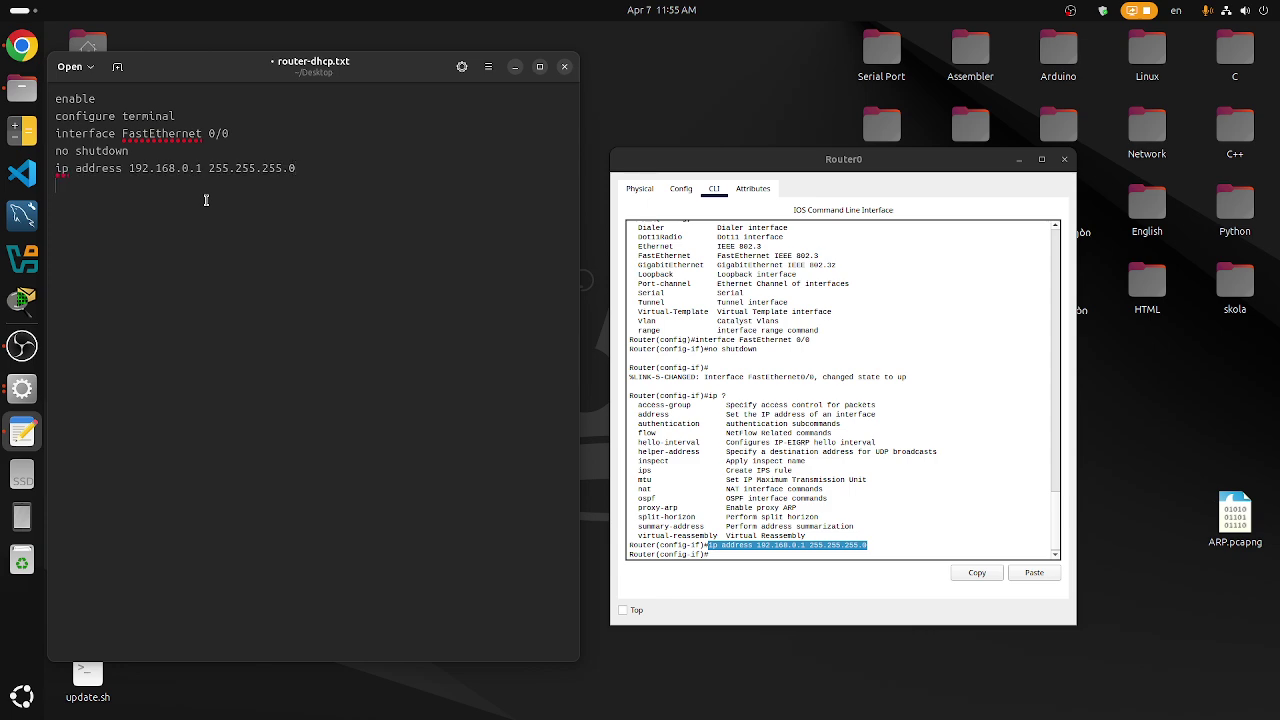
{"action": "key", "text": "ctrl+s"}
- Create a DHCP pool on the router with ip dhcp pool myhome
{"action": "left_click", "coordinate": [715, 556]}
{"action": "type", "text": "ip"}
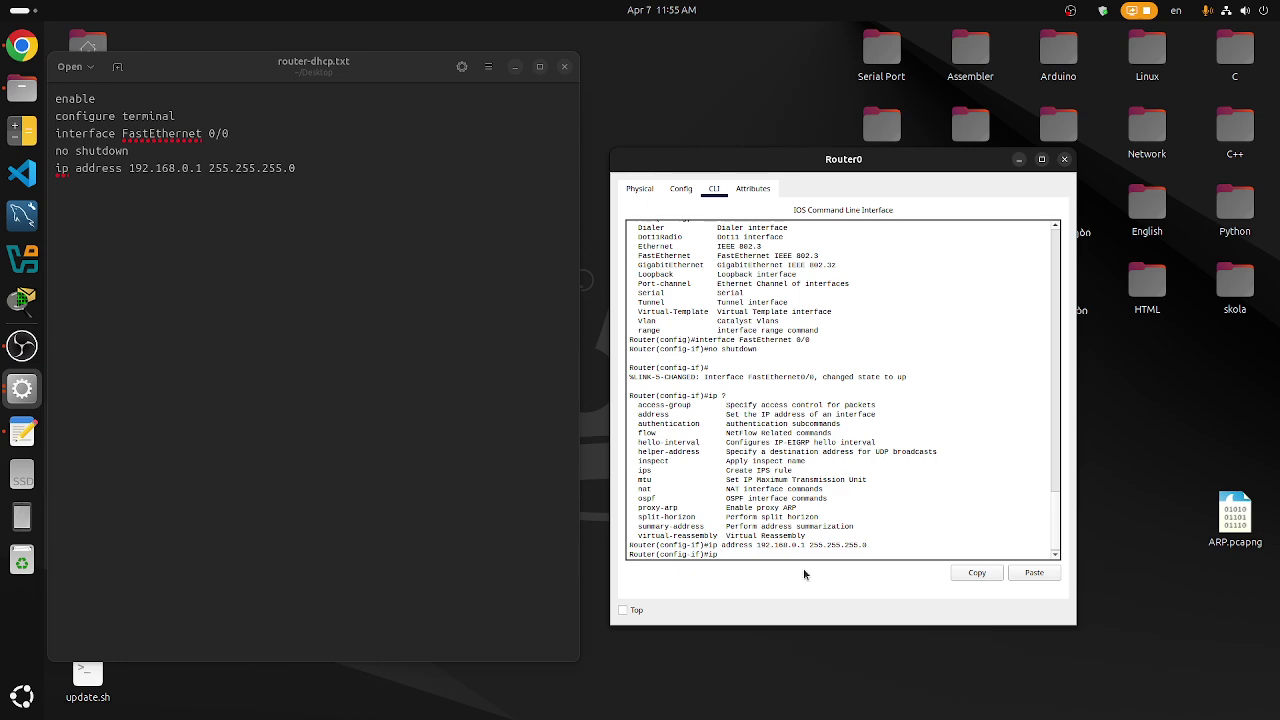
{"action": "type", "text": "dhc"}
{"action": "type", "text": "p"}
{"action": "type", "text": "-h"}
{"action": "key", "text": "Return"}
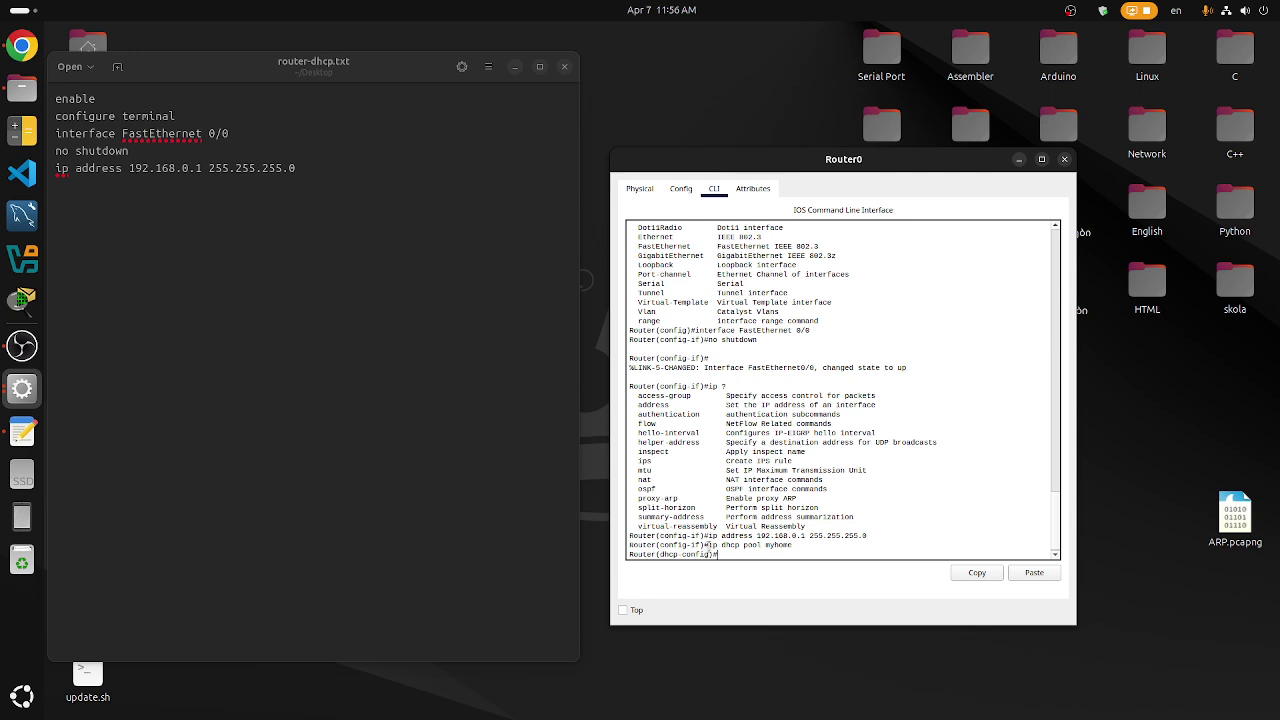
- Copy the ip dhcp pool myhome command into router-dhcp.txt as the sixth line and save the file
{"action": "left_click_drag", "start_coordinate": [706, 545], "coordinate": [792, 546]}
{"action": "right_click", "coordinate": [793, 548]}
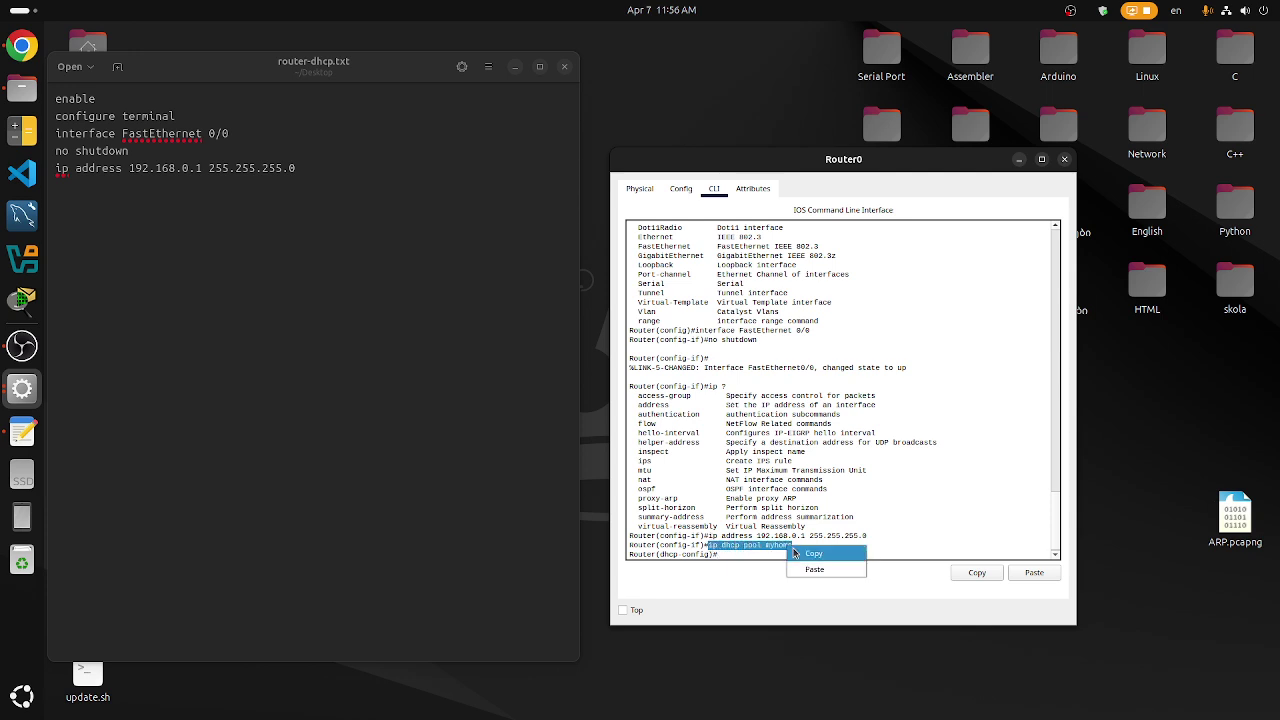
{"action": "left_click", "coordinate": [811, 558]}
{"action": "left_click", "coordinate": [246, 234]}
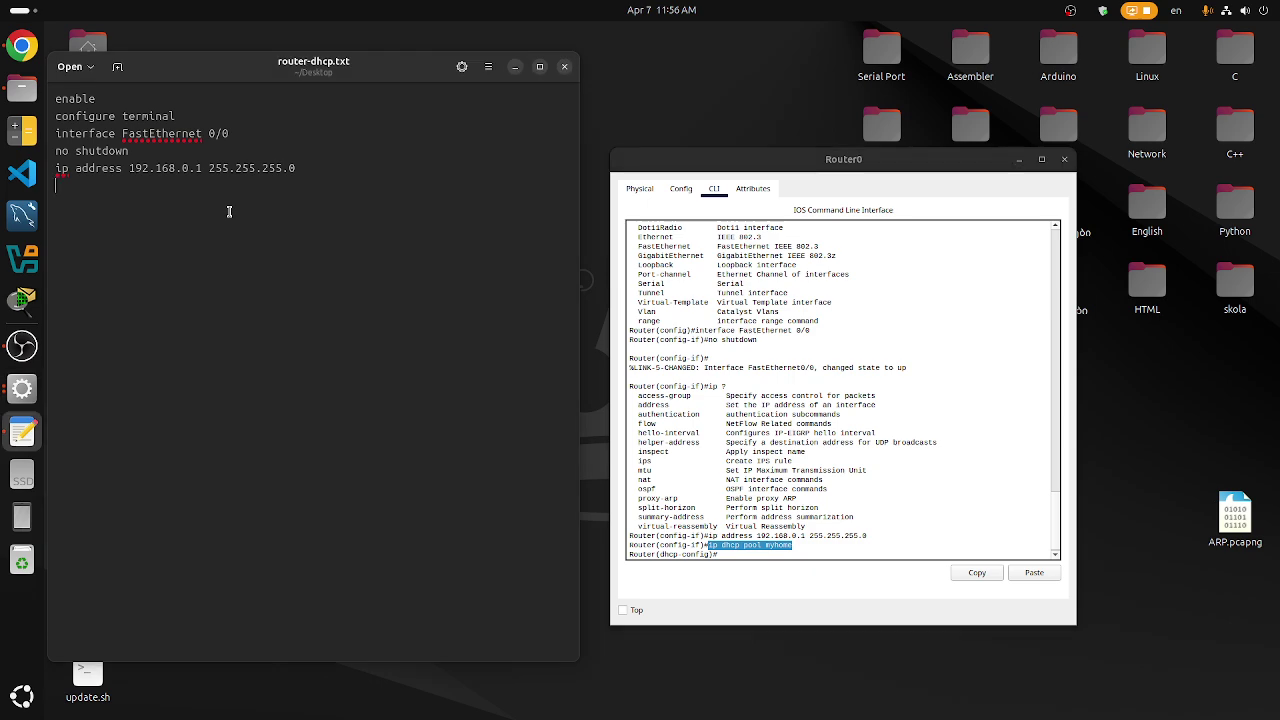
{"action": "key", "text": "ctrl+v"}
{"action": "key", "text": "ctrl+s"}
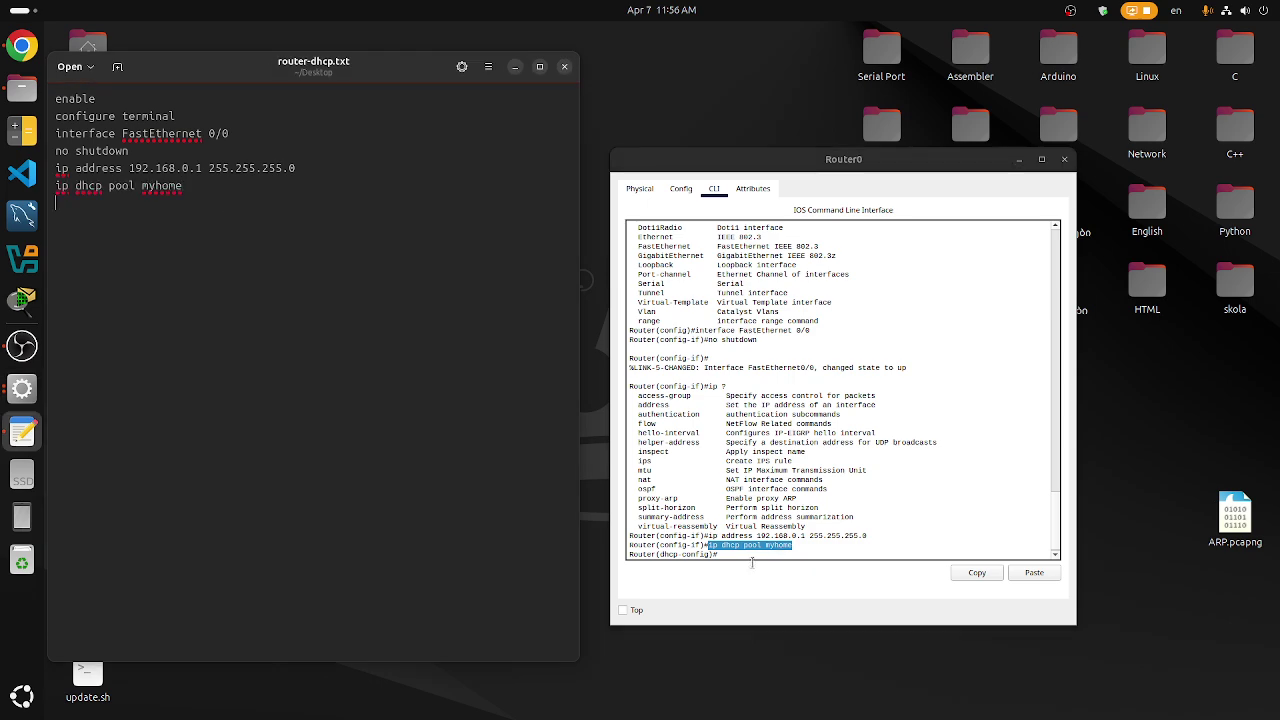
- Set the DHCP pool's network to 192.168.0.1 255.255.255.0, reusing the address and mask from the earlier ip address command
{"action": "left_click", "coordinate": [750, 557]}
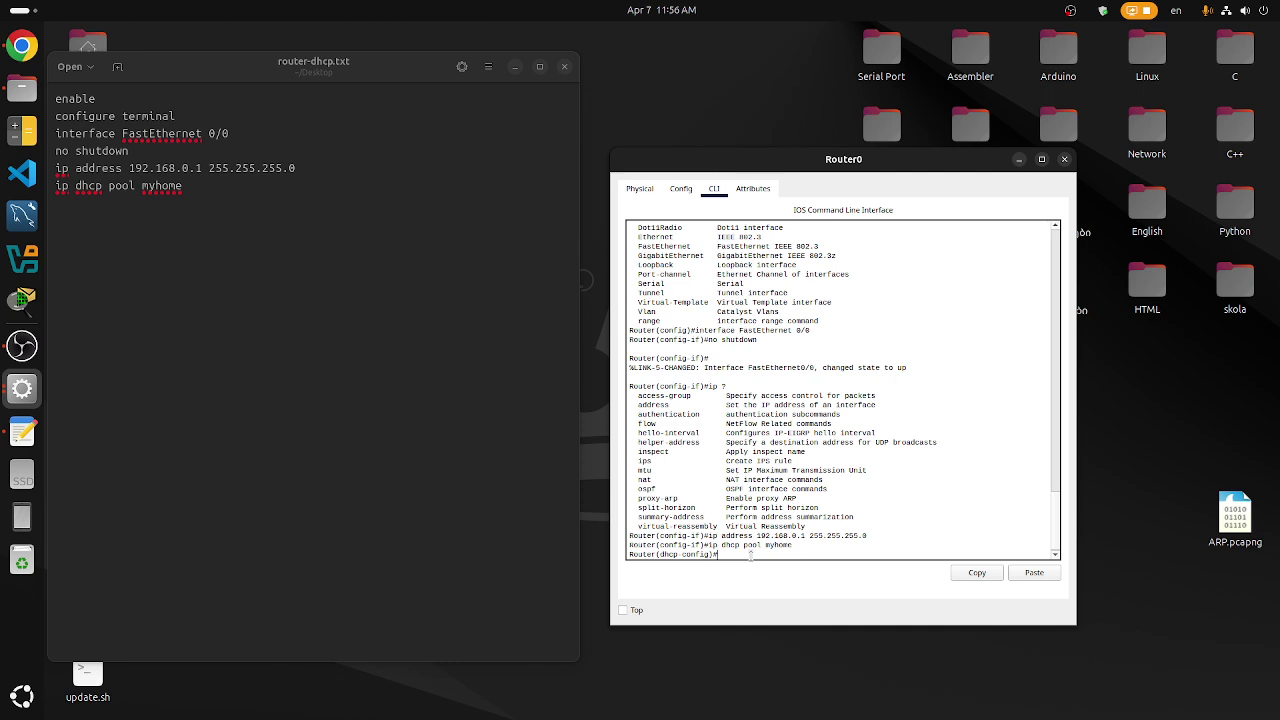
{"action": "type", "text": "network"}
{"action": "left_click_drag", "start_coordinate": [756, 536], "coordinate": [866, 537]}
{"action": "right_click", "coordinate": [856, 538]}
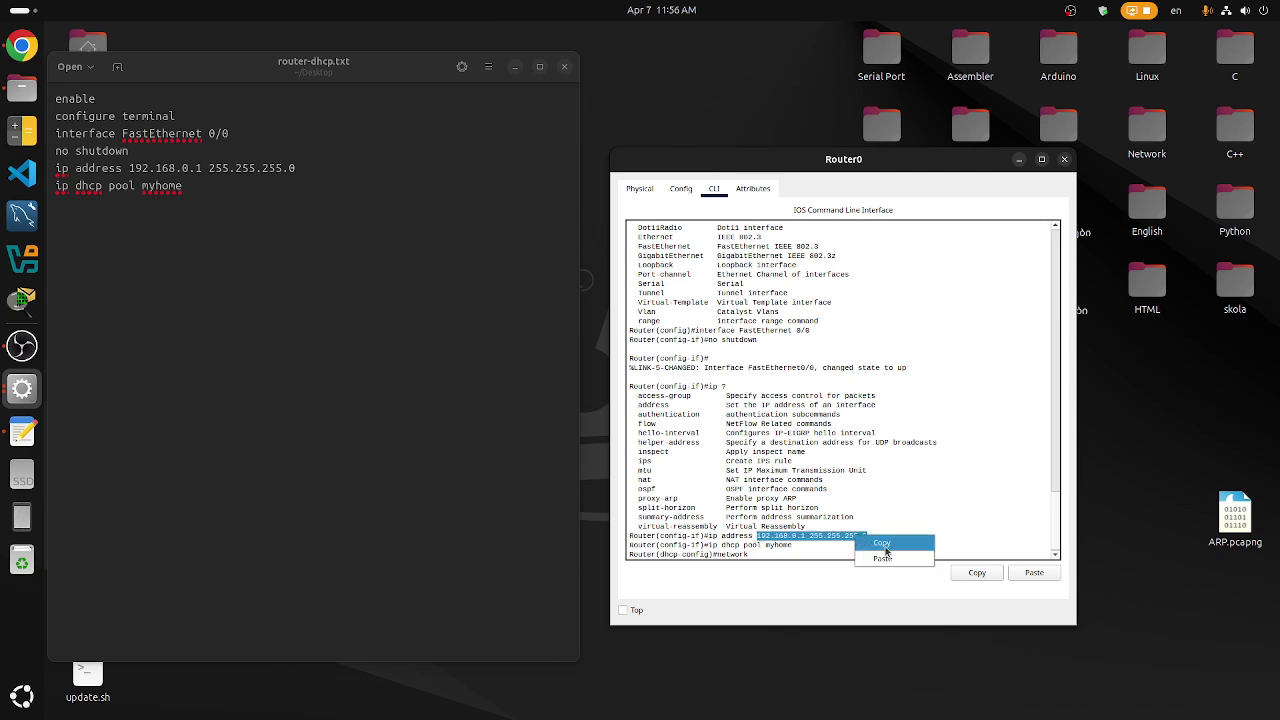
{"action": "left_click", "coordinate": [886, 548]}
{"action": "left_click", "coordinate": [762, 557]}
{"action": "right_click", "coordinate": [764, 557]}
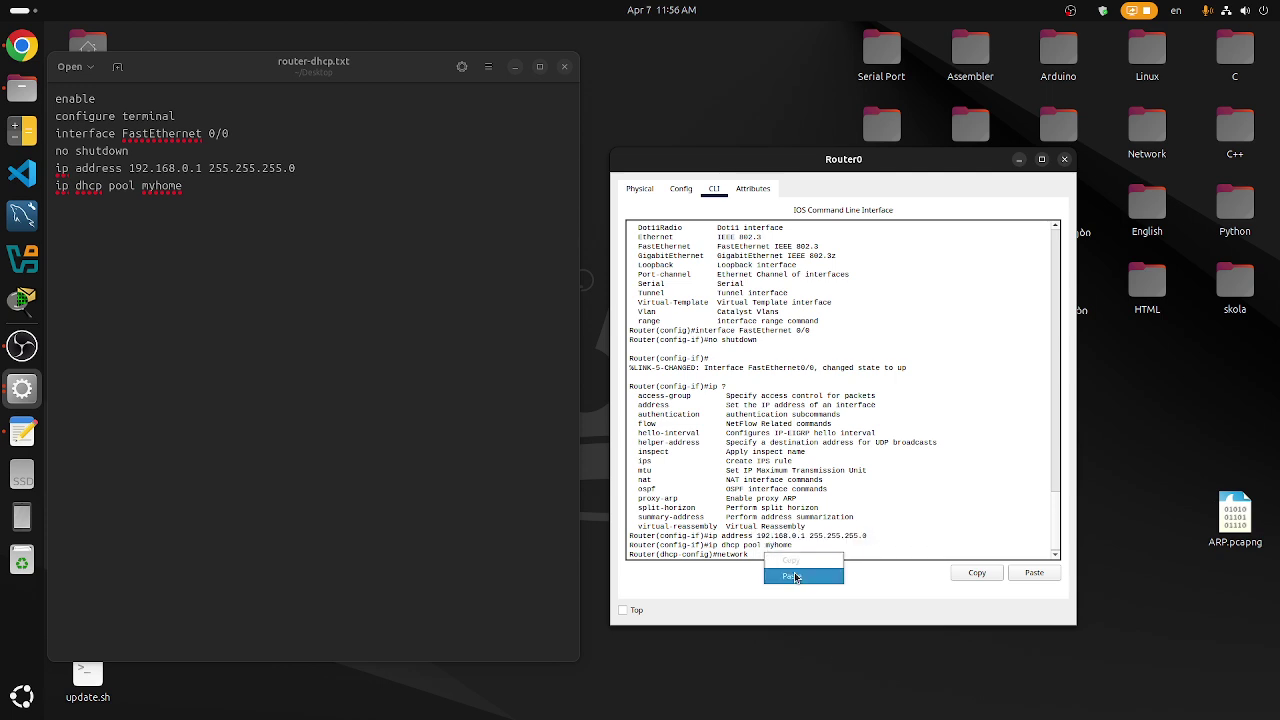
{"action": "left_click", "coordinate": [794, 572]}
{"action": "key", "text": "Return"}
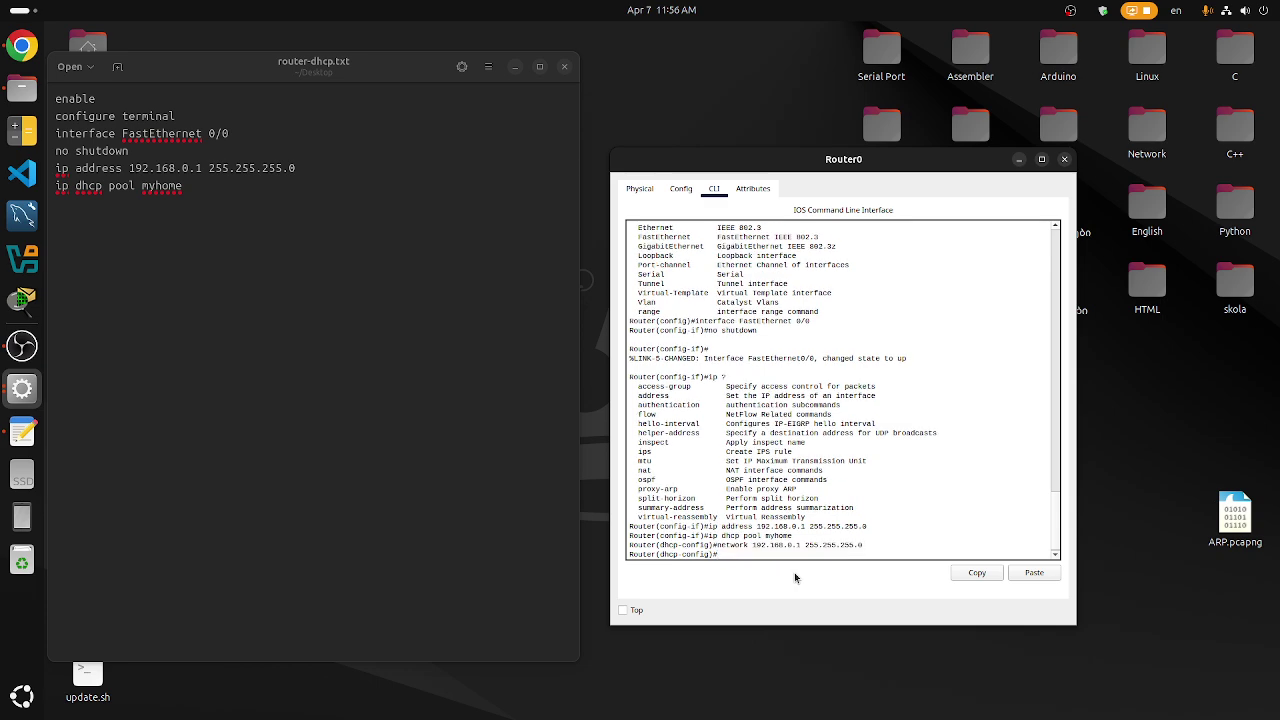
- Copy the network 192.168.0.1 255.255.255.0 command into router-dhcp.txt as the seventh line
{"action": "left_click_drag", "start_coordinate": [717, 545], "coordinate": [862, 545]}
{"action": "right_click", "coordinate": [852, 545]}
{"action": "left_click", "coordinate": [878, 552]}
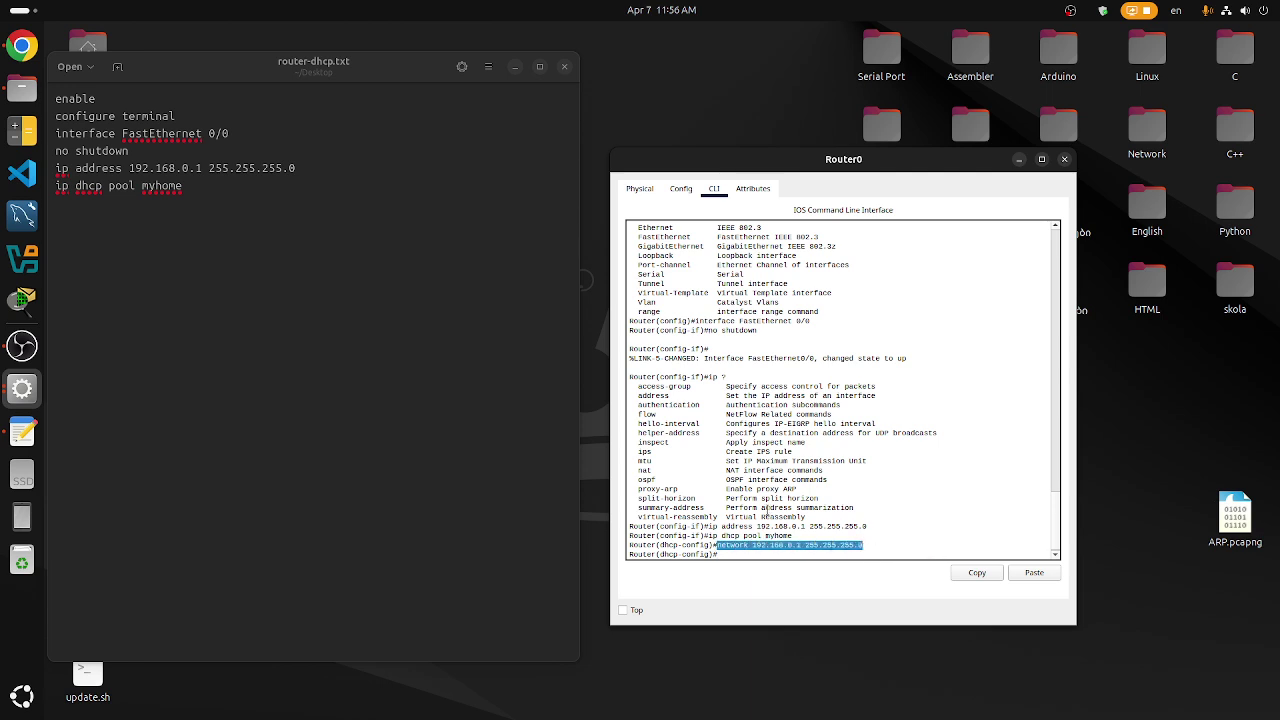
{"action": "left_click", "coordinate": [157, 234]}
{"action": "key", "text": "ctrl+v"}
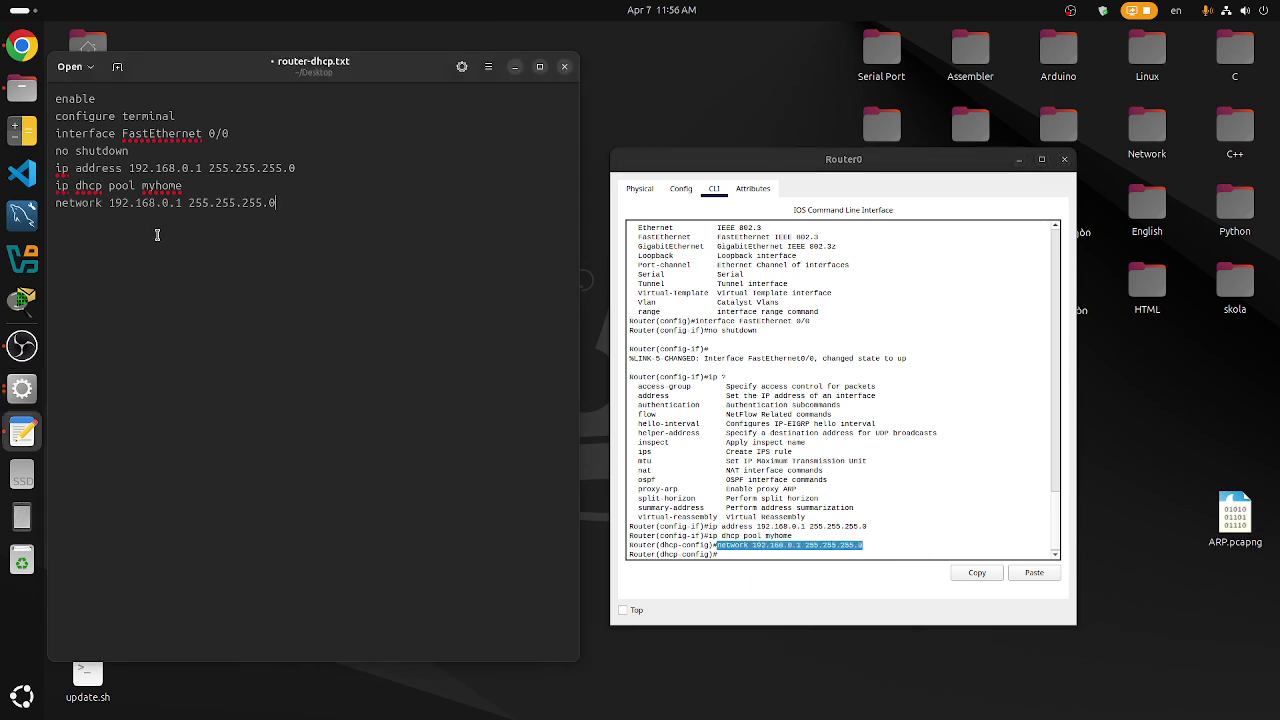
{"action": "key", "text": "Return"}
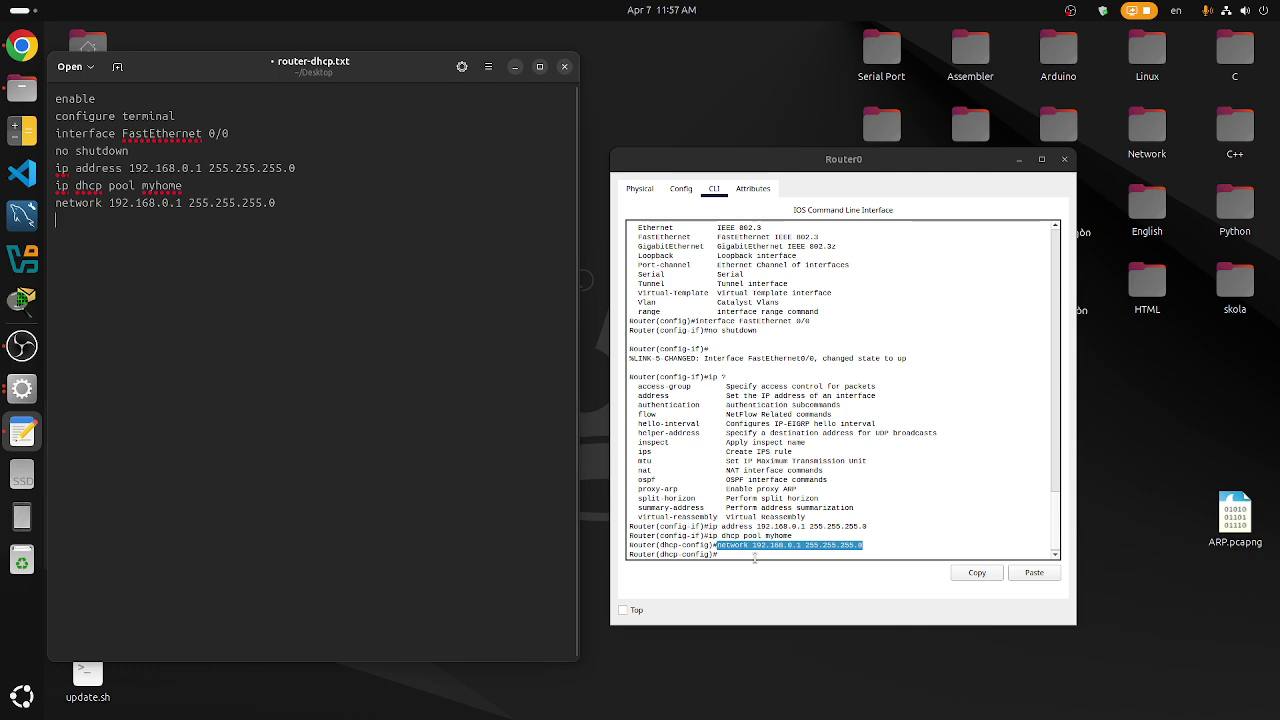
- Set the DHCP pool's default router to 192.168.0.1, taking the default-router keyword from the built-in help and checking its argument
{"action": "left_click", "coordinate": [754, 558]}
{"action": "type", "text": "?"}
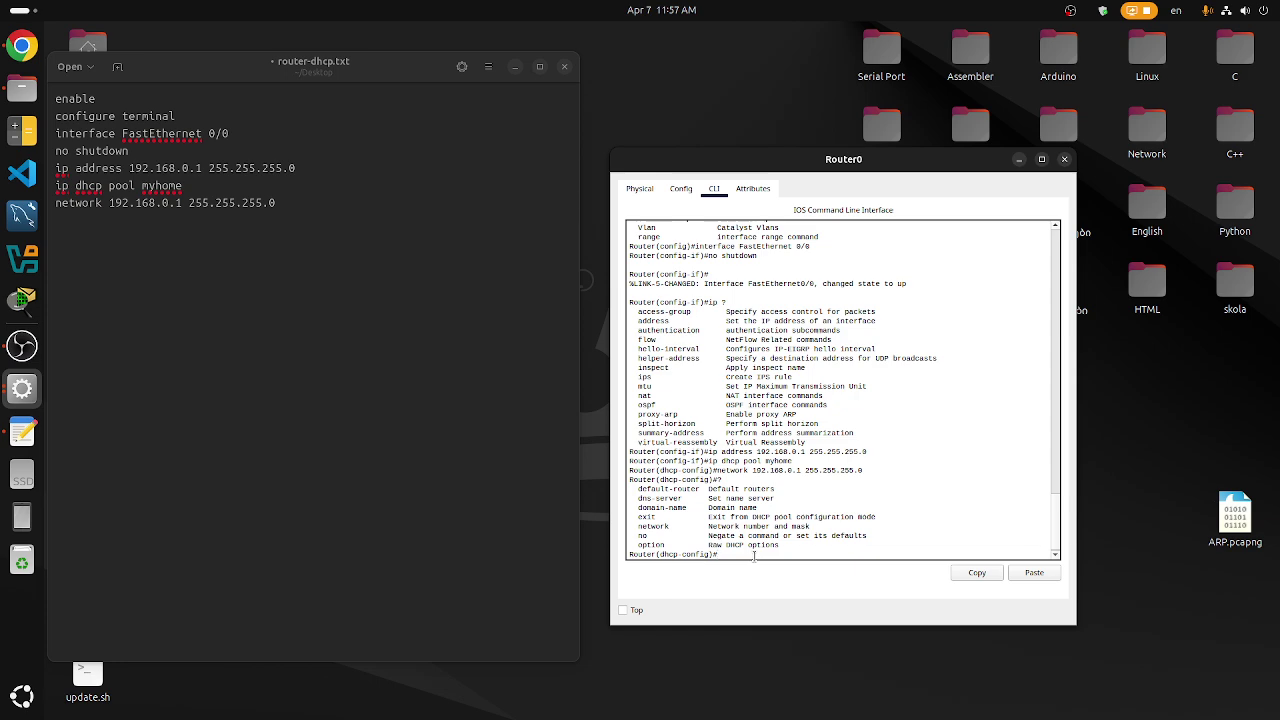
{"action": "left_click_drag", "start_coordinate": [638, 489], "coordinate": [700, 489]}
{"action": "right_click", "coordinate": [700, 489]}
{"action": "left_click", "coordinate": [718, 493]}
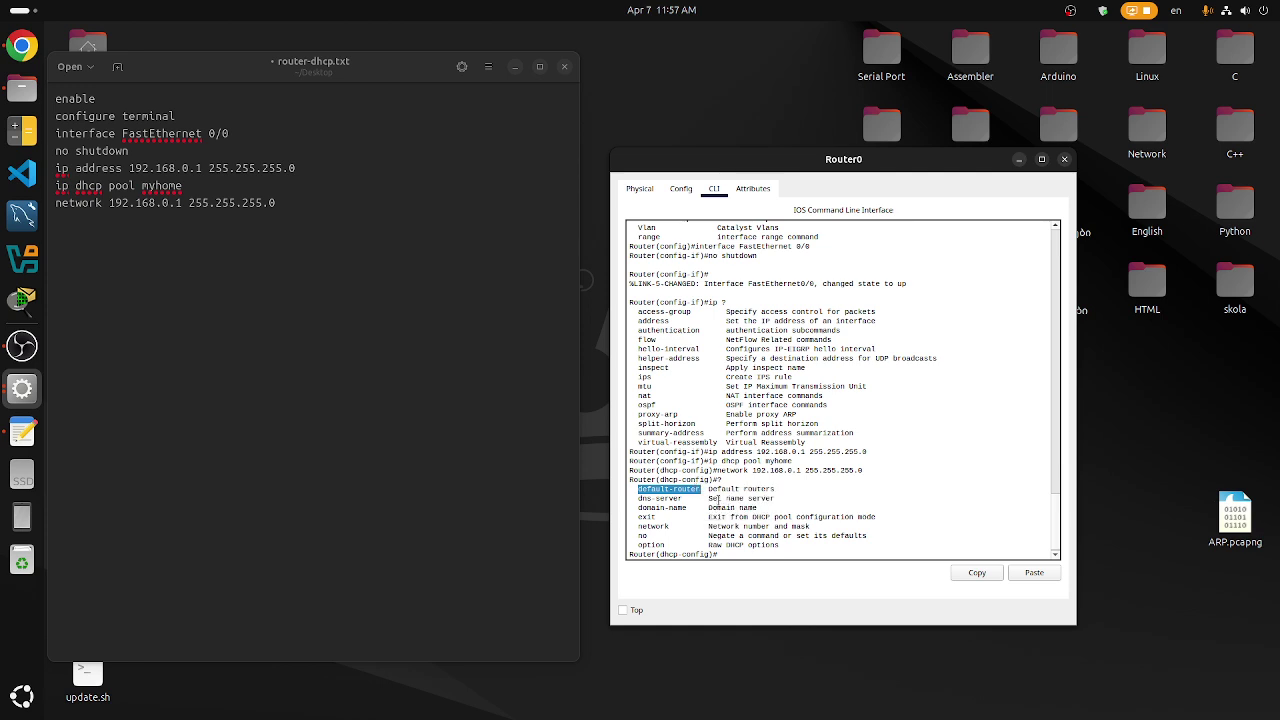
{"action": "right_click", "coordinate": [727, 556]}
{"action": "left_click", "coordinate": [750, 575]}
{"action": "type", "text": "?"}
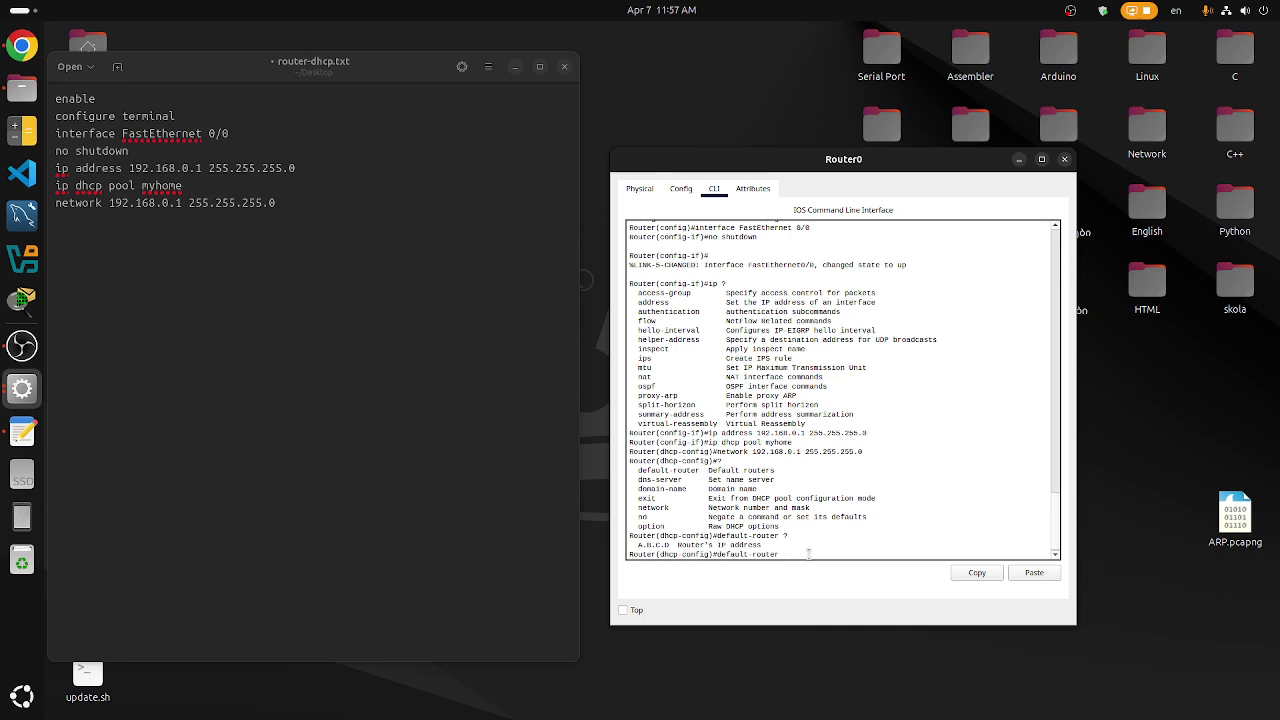
{"action": "type", "text": "10"}
{"action": "key", "text": "Return"}
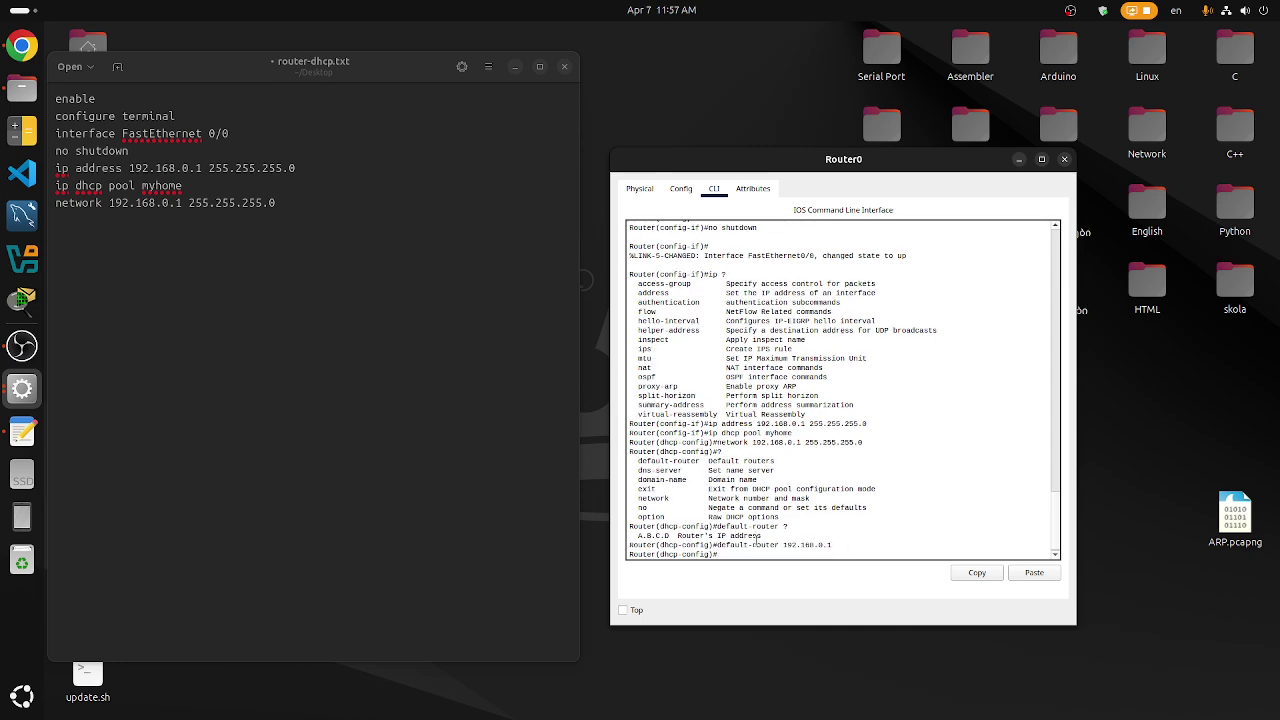
- Copy the default-router 192.168.0.1 command into router-dhcp.txt as the eighth line and save the file
{"action": "left_click_drag", "start_coordinate": [717, 546], "coordinate": [835, 545]}
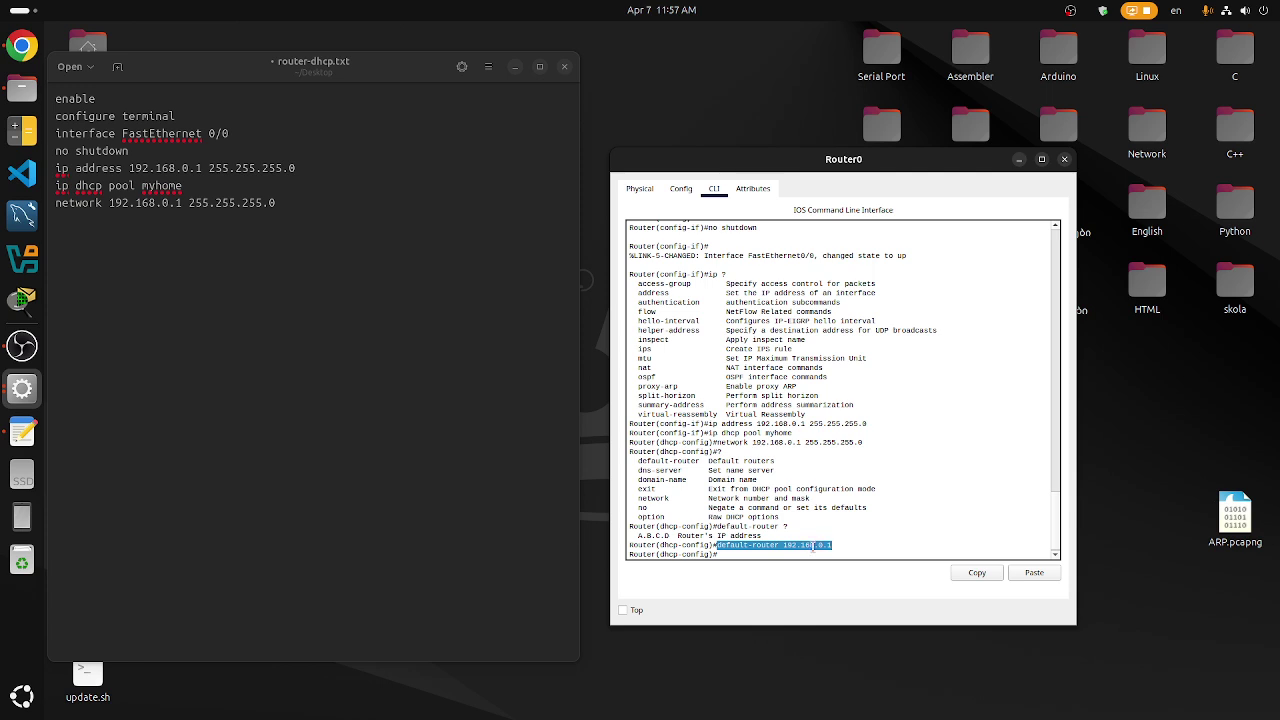
{"action": "right_click", "coordinate": [812, 546]}
{"action": "left_click", "coordinate": [832, 554]}
{"action": "left_click", "coordinate": [165, 227]}
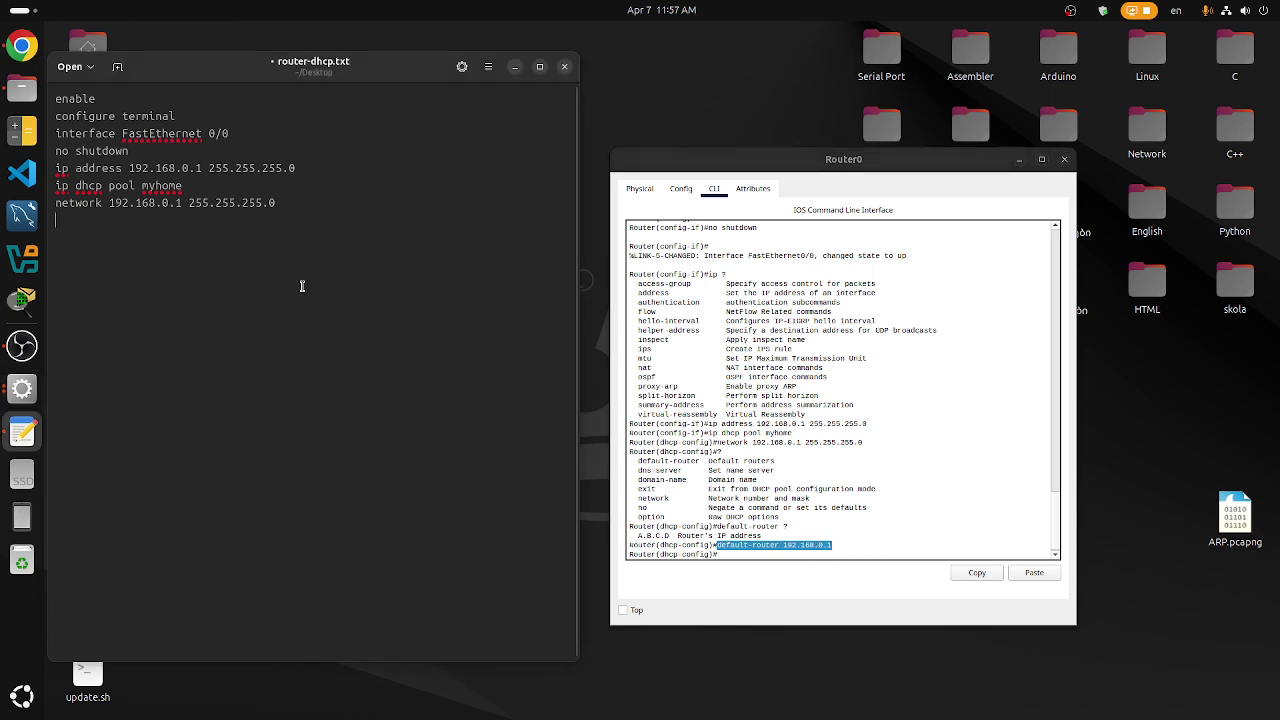
{"action": "key", "text": "ctrl+v"}
{"action": "key", "text": "Return"}
{"action": "key", "text": "ctrl+s"}
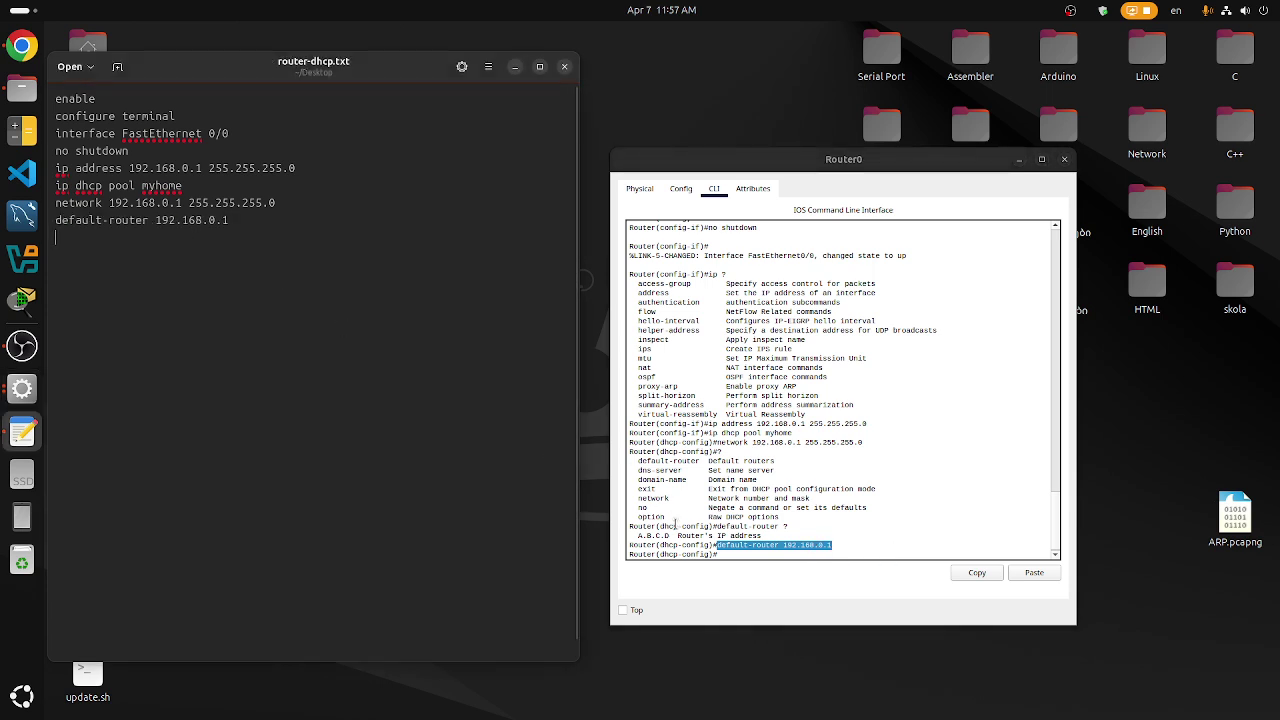
- Set the DHCP pool's DNS server to 8.8.8.8, reusing the dns-server keyword from the built-in help list
{"action": "left_click", "coordinate": [724, 554]}
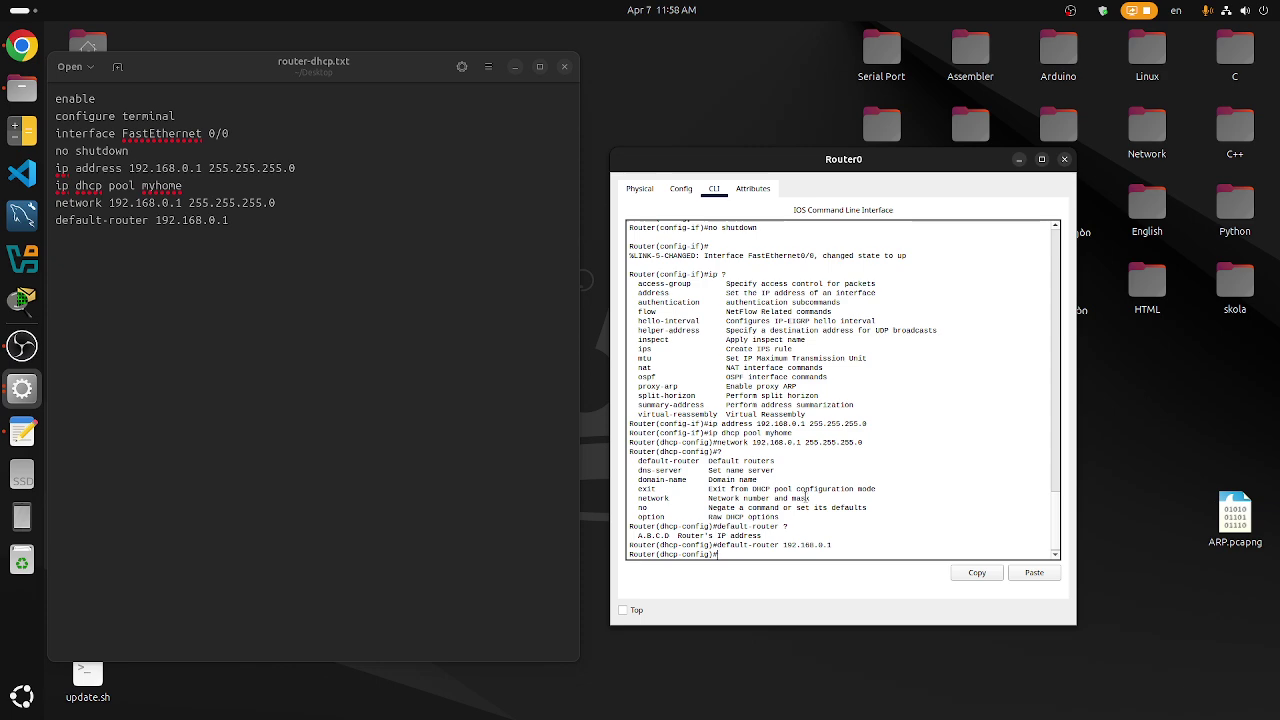
{"action": "type", "text": "?"}
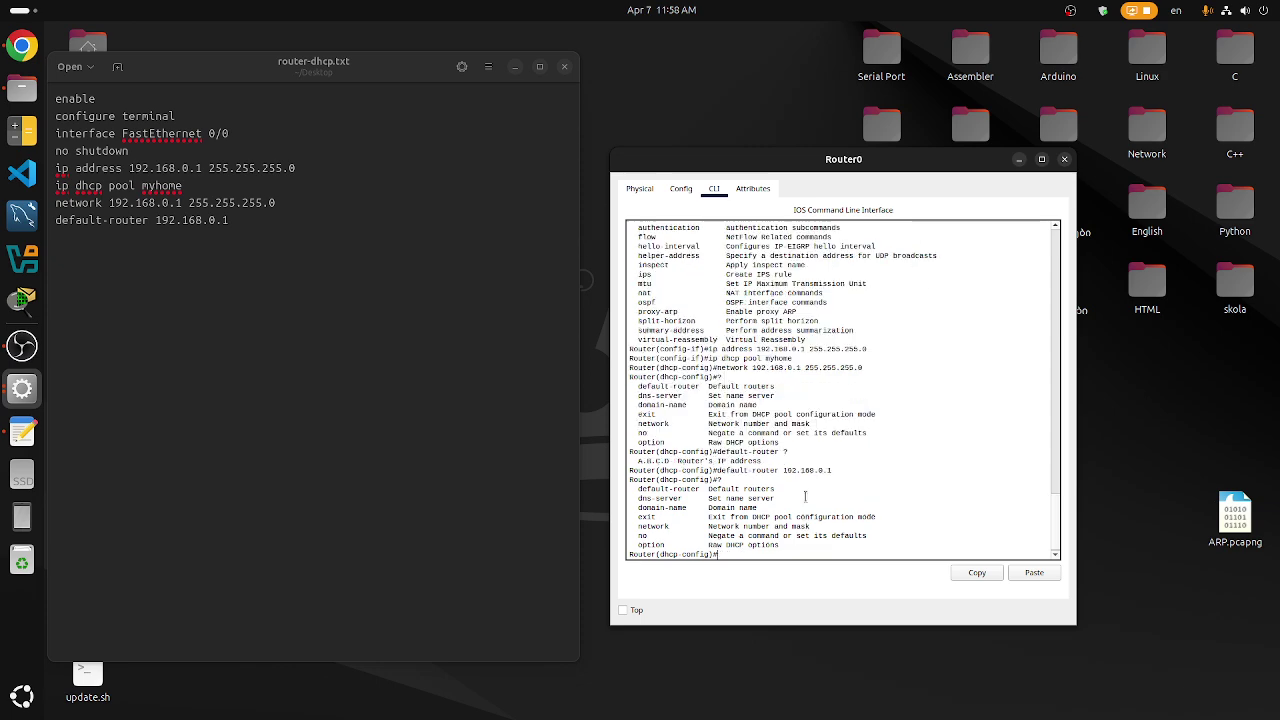
{"action": "left_click_drag", "start_coordinate": [637, 497], "coordinate": [683, 497]}
{"action": "right_click", "coordinate": [683, 497]}
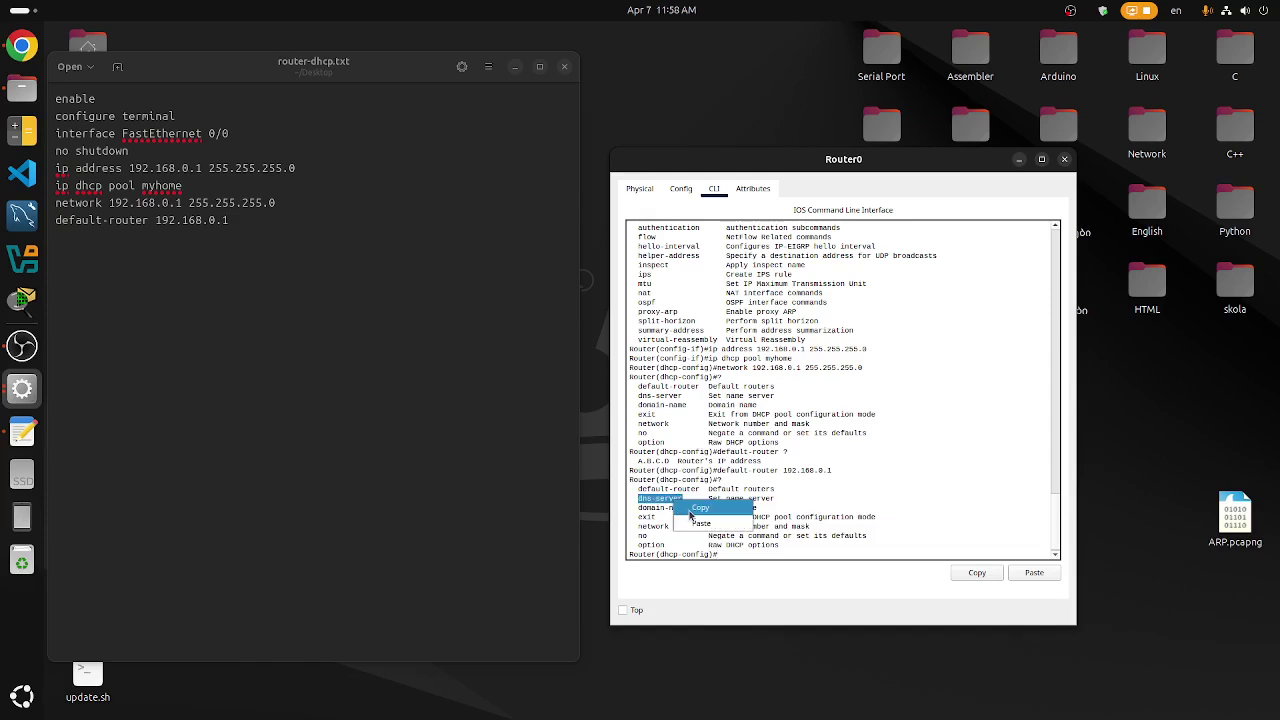
{"action": "left_click", "coordinate": [696, 506]}
{"action": "right_click", "coordinate": [745, 563]}
{"action": "left_click", "coordinate": [760, 576]}
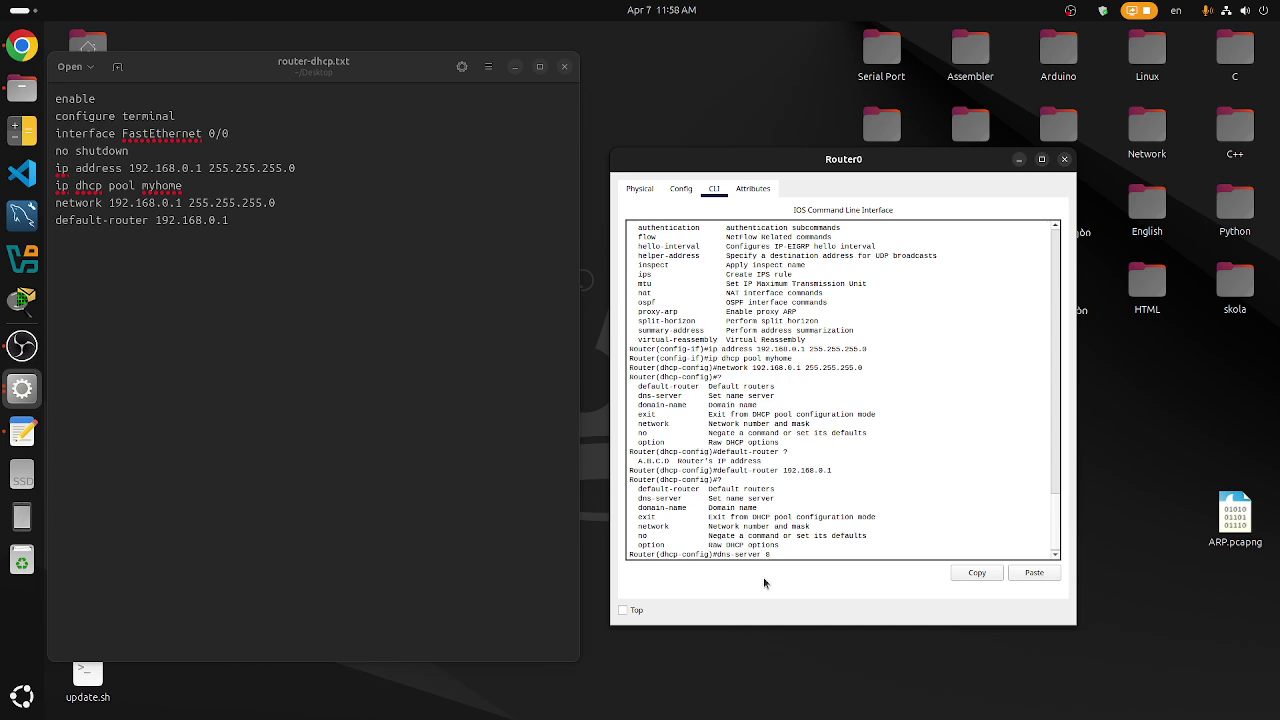
{"action": "type", "text": "8.8.8.8"}
{"action": "key", "text": "Return"}
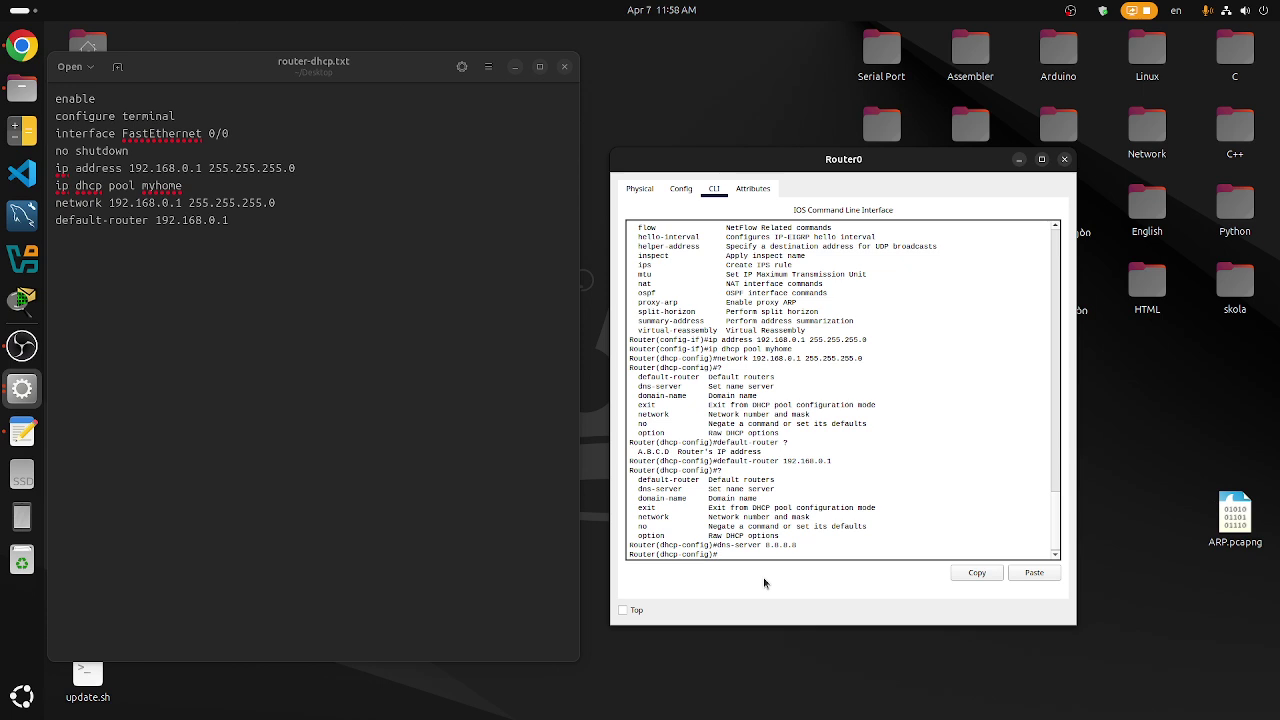
- Copy the dns-server 8.8.8.8 command into router-dhcp.txt as the ninth line and save the file
{"action": "left_click_drag", "start_coordinate": [717, 545], "coordinate": [795, 545]}
{"action": "right_click", "coordinate": [795, 545]}
{"action": "left_click", "coordinate": [815, 555]}
{"action": "left_click", "coordinate": [185, 253]}
{"action": "key", "text": "ctrl+v"}
{"action": "key", "text": "Return"}
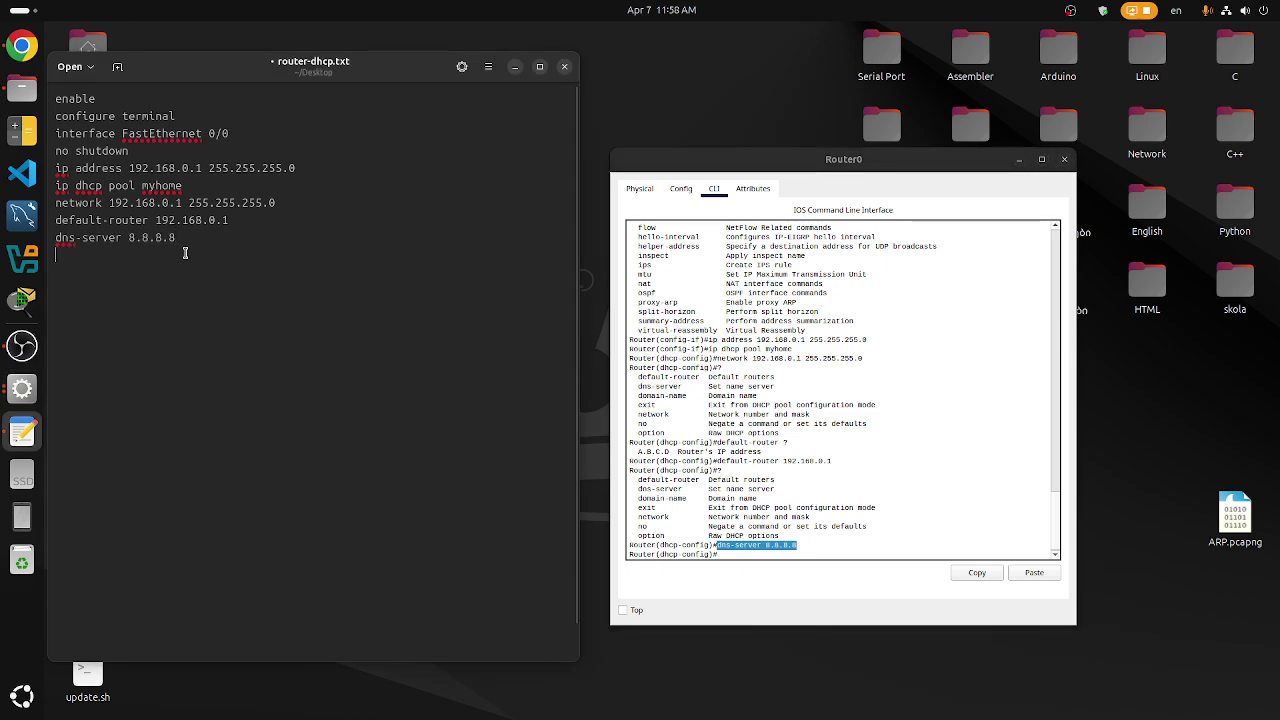
- List the DHCP pool commands with the built-in help and leave pool configuration mode with exit
{"action": "left_click", "coordinate": [759, 551]}
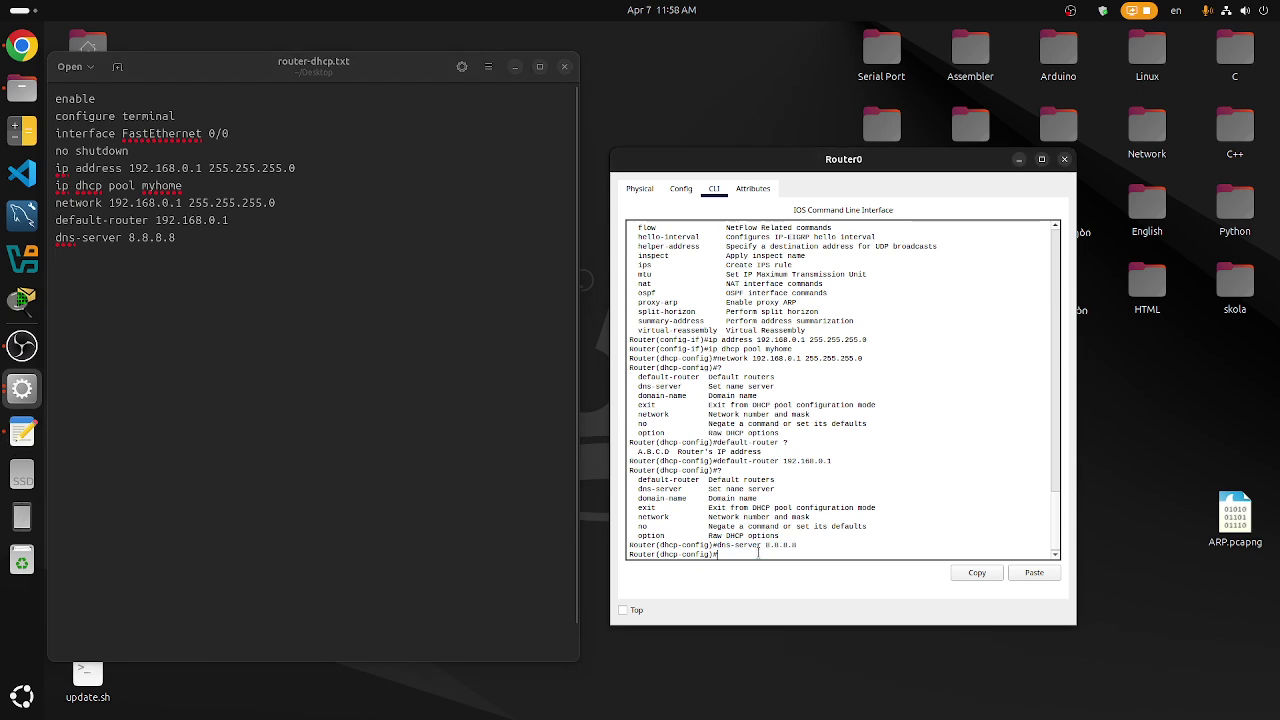
{"action": "type", "text": "?"}
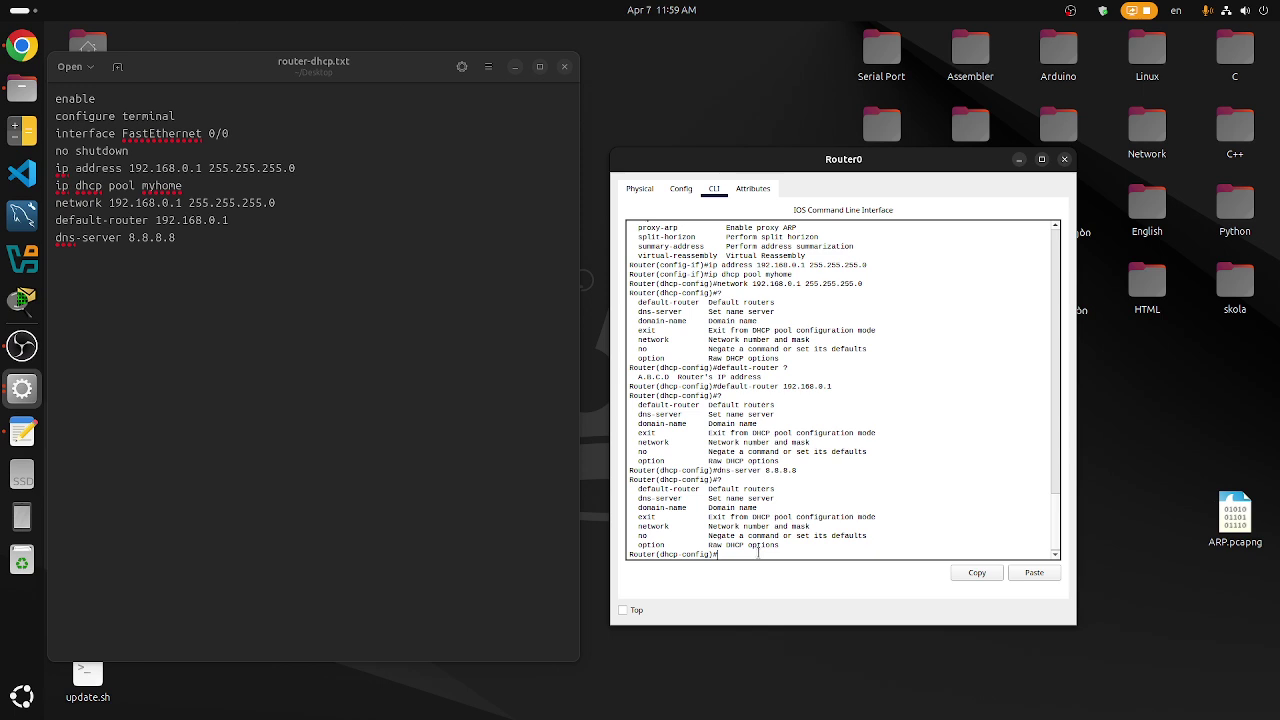
{"action": "type", "text": "it"}
{"action": "key", "text": "Return"}
- Copy the exit command into router-dhcp.txt as the tenth line and save the file
{"action": "left_click_drag", "start_coordinate": [713, 547], "coordinate": [737, 547]}
{"action": "right_click", "coordinate": [730, 550]}
{"action": "left_click", "coordinate": [755, 553]}
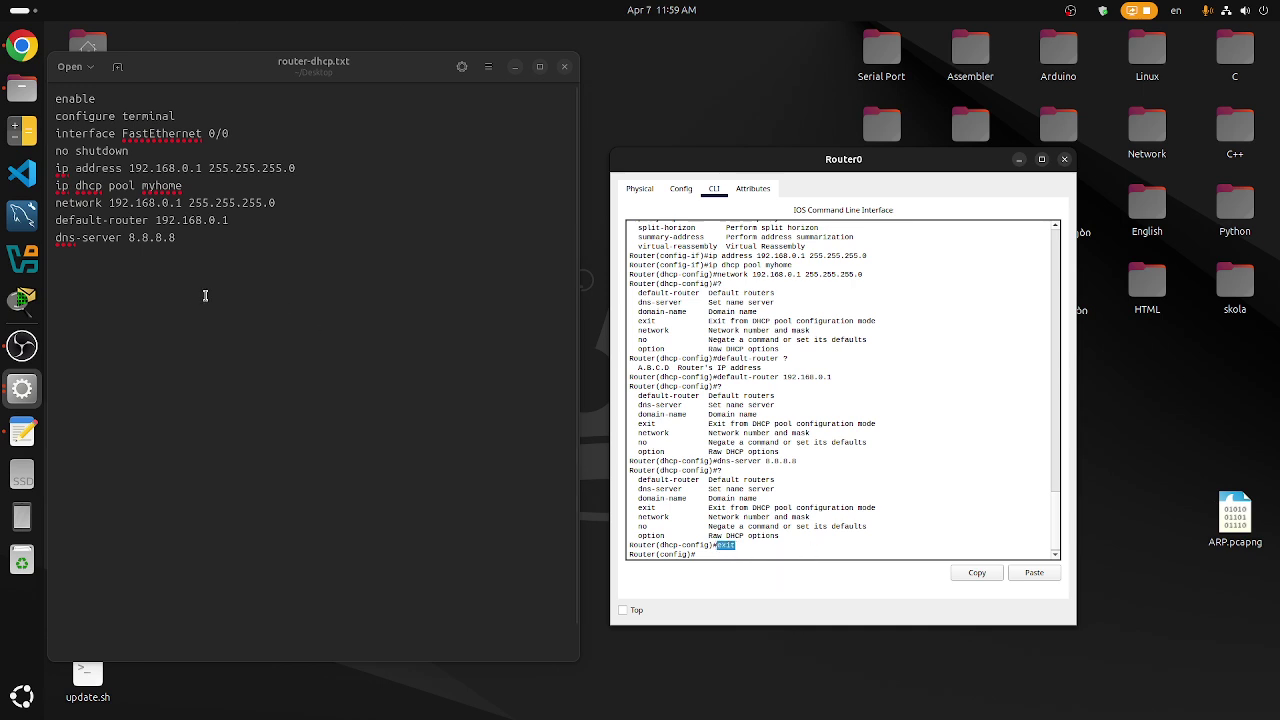
{"action": "left_click", "coordinate": [155, 277]}
{"action": "key", "text": "ctrl+v"}
{"action": "key", "text": "Return"}
{"action": "key", "text": "ctrl+s"}
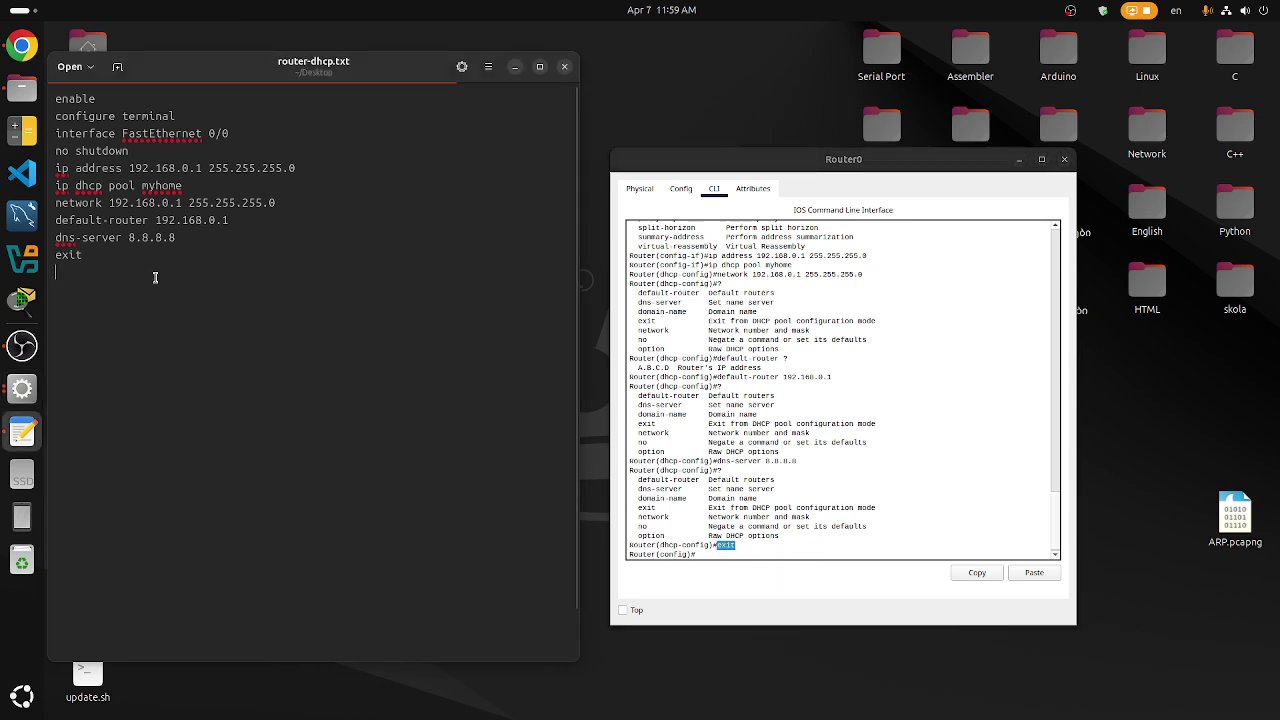
- List the global configuration commands with the built-in help and read through the list to its end
{"action": "left_click", "coordinate": [705, 553]}
{"action": "type", "text": "?"}
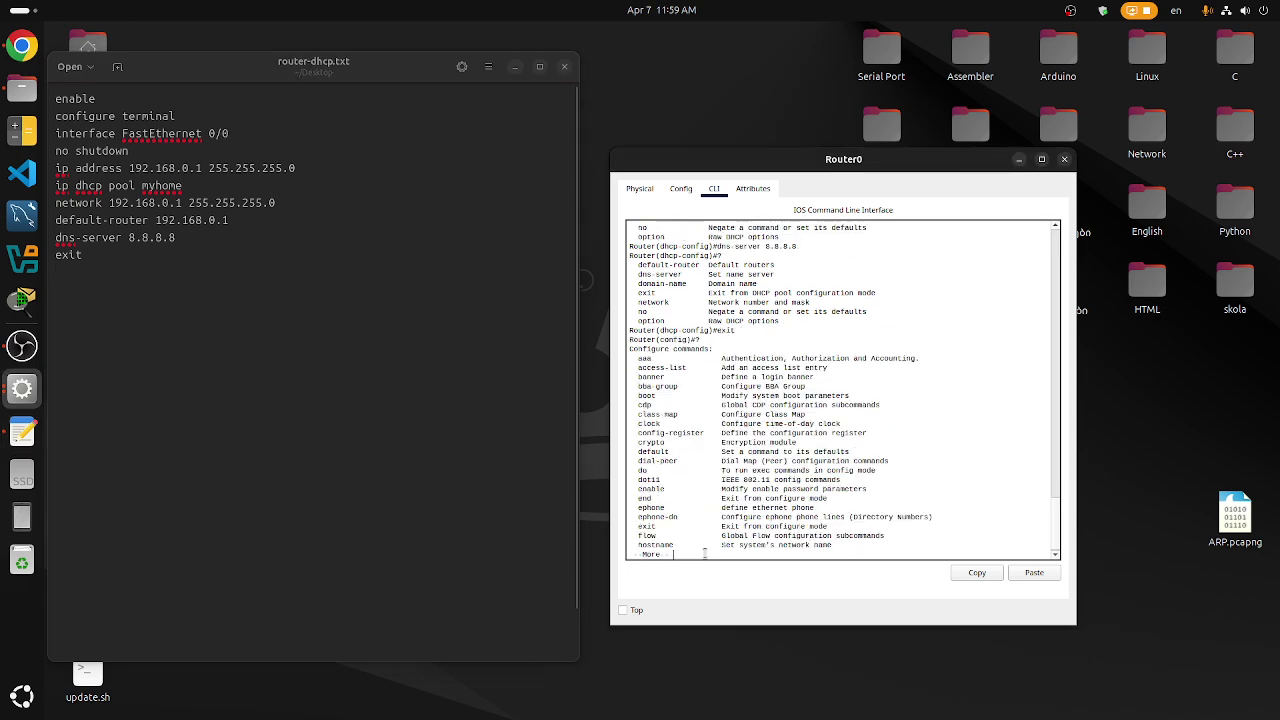
{"action": "key", "text": "Return"}
{"action": "key", "text": "Return"}
{"action": "key", "text": "Return"}
{"action": "key", "text": "Return"}
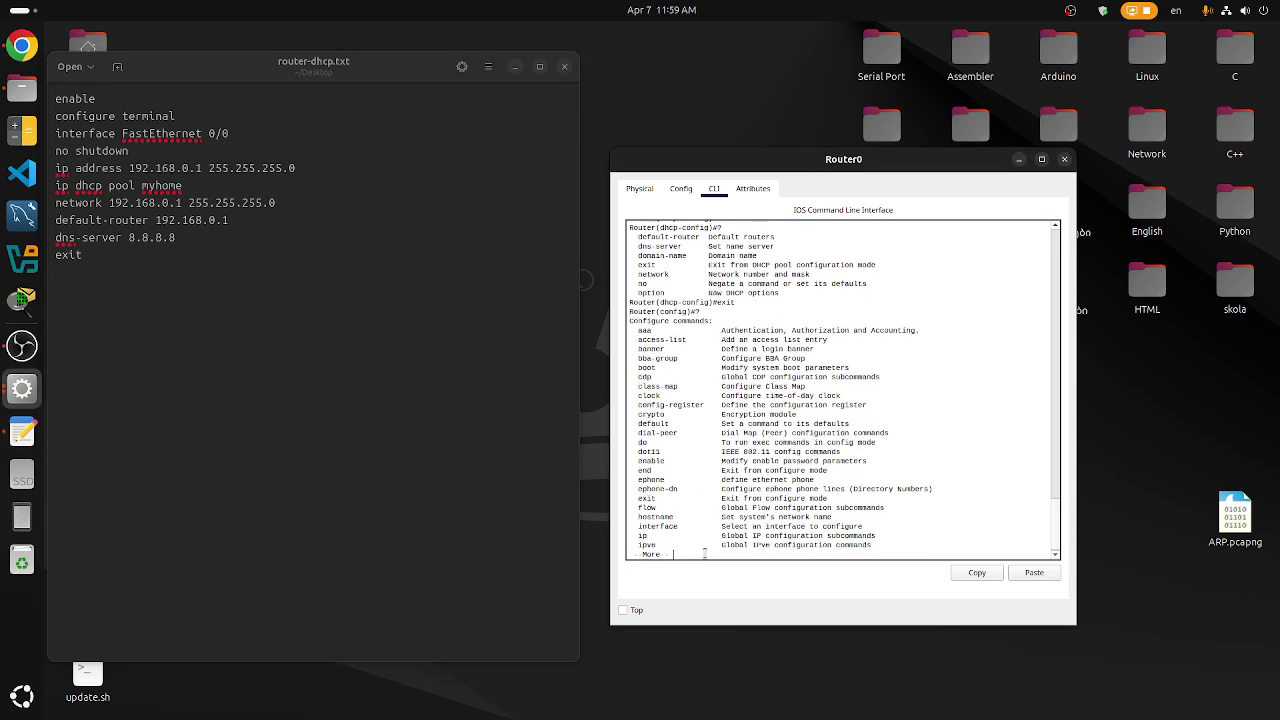
{"action": "key", "text": "Return"}
{"action": "key", "text": "Return"}
{"action": "key", "text": "Return"}
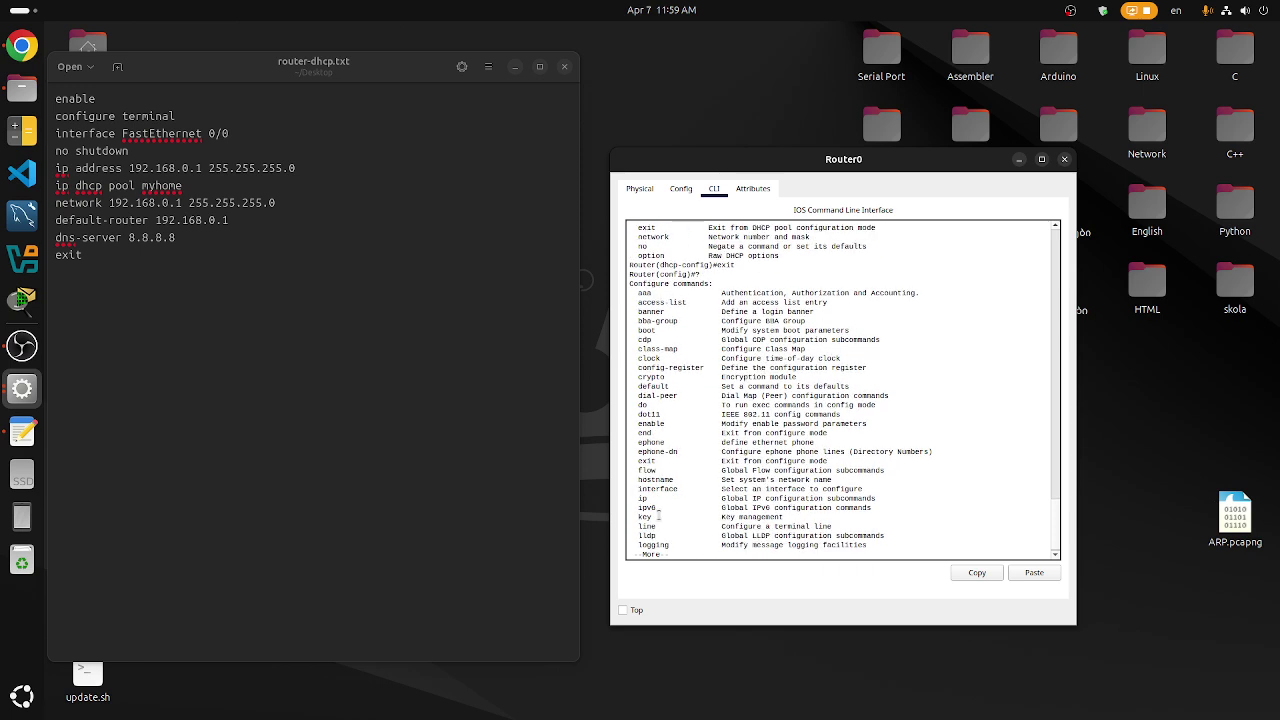
{"action": "key", "text": "Return"}
{"action": "key", "text": "Return"}
{"action": "key", "text": "Return"}
{"action": "key", "text": "Return"}
{"action": "key", "text": "Return"}
{"action": "key", "text": "Return"}
{"action": "key", "text": "Return"}
{"action": "key", "text": "Return"}
{"action": "key", "text": "Return"}
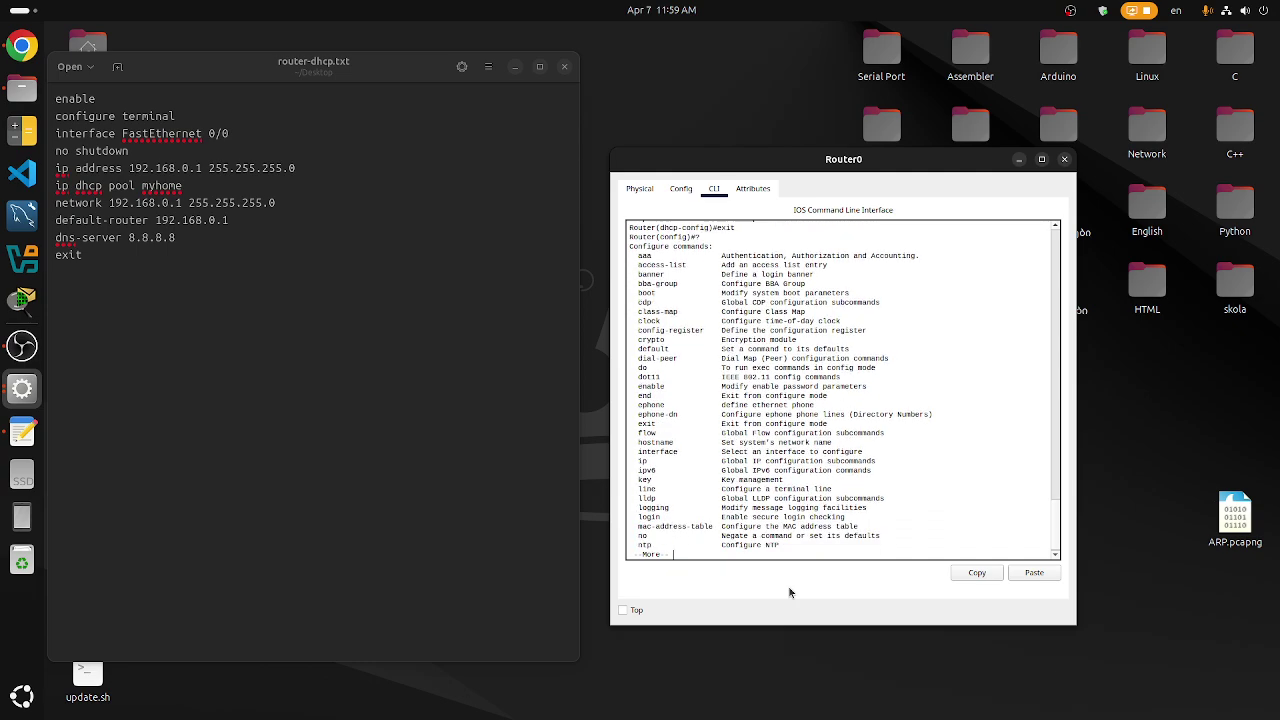
{"action": "key", "text": "Return"}
{"action": "key", "text": "Return"}
{"action": "key", "text": "Return"}
{"action": "key", "text": "Return"}
{"action": "key", "text": "Return"}
{"action": "key", "text": "Return"}
{"action": "key", "text": "Return"}
{"action": "key", "text": "Return"}
{"action": "key", "text": "Return"}
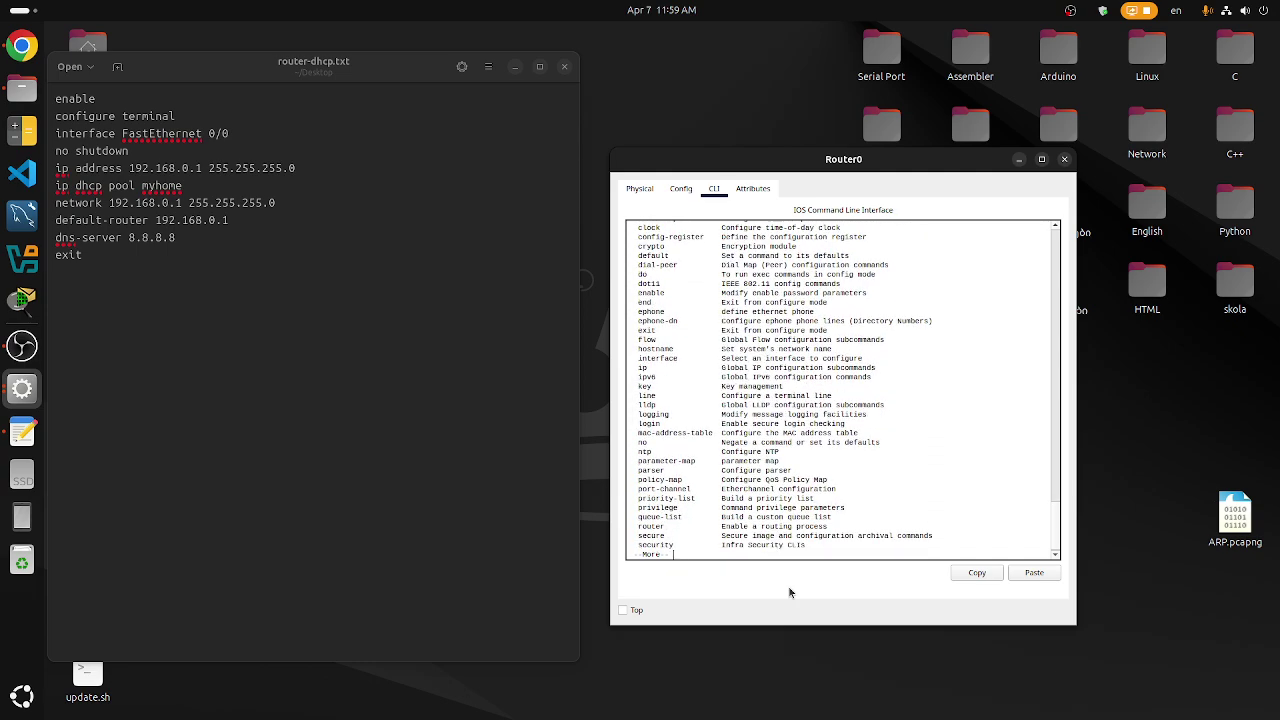
{"action": "key", "text": "Return"}
{"action": "key", "text": "Return"}
{"action": "key", "text": "Return"}
{"action": "key", "text": "Return"}
{"action": "key", "text": "Return"}
{"action": "key", "text": "Return"}
{"action": "key", "text": "Return"}
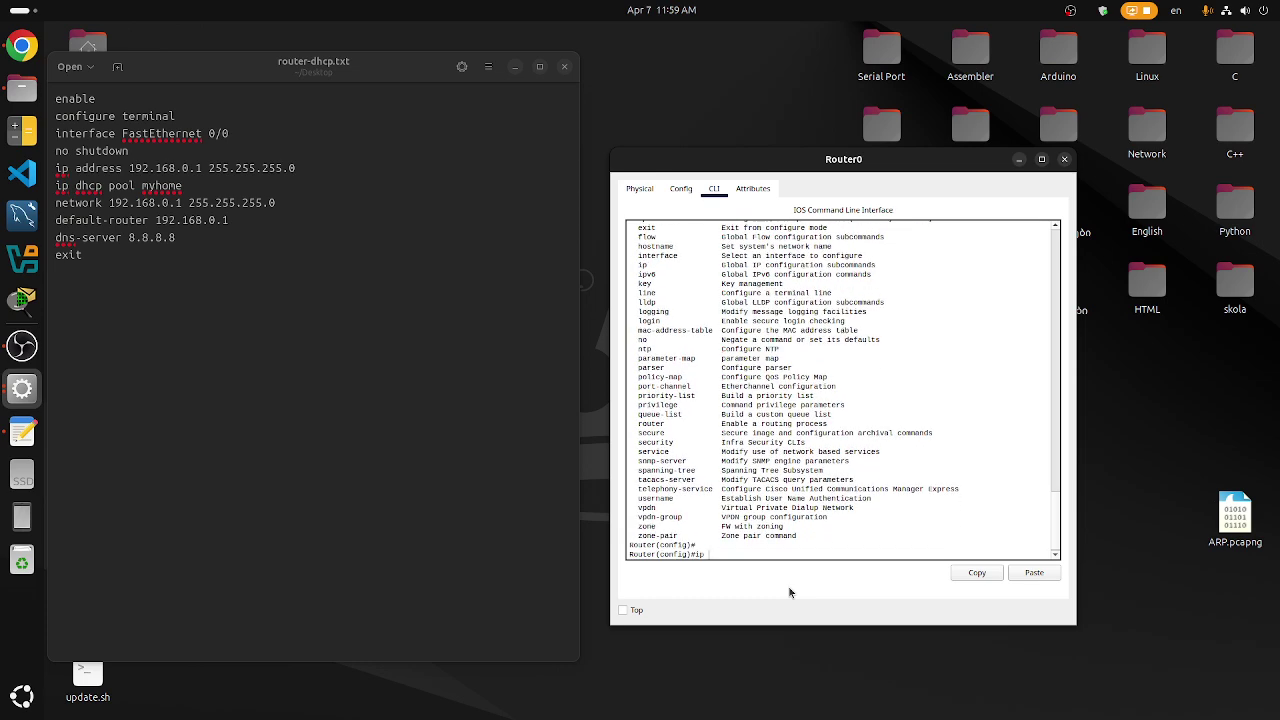
- List the ip dhcp options with the built-in help and exclude 192.168.0.1 from DHCP assignment with ip dhcp excluded-address
{"action": "type", "text": "ip dhcp ?"}
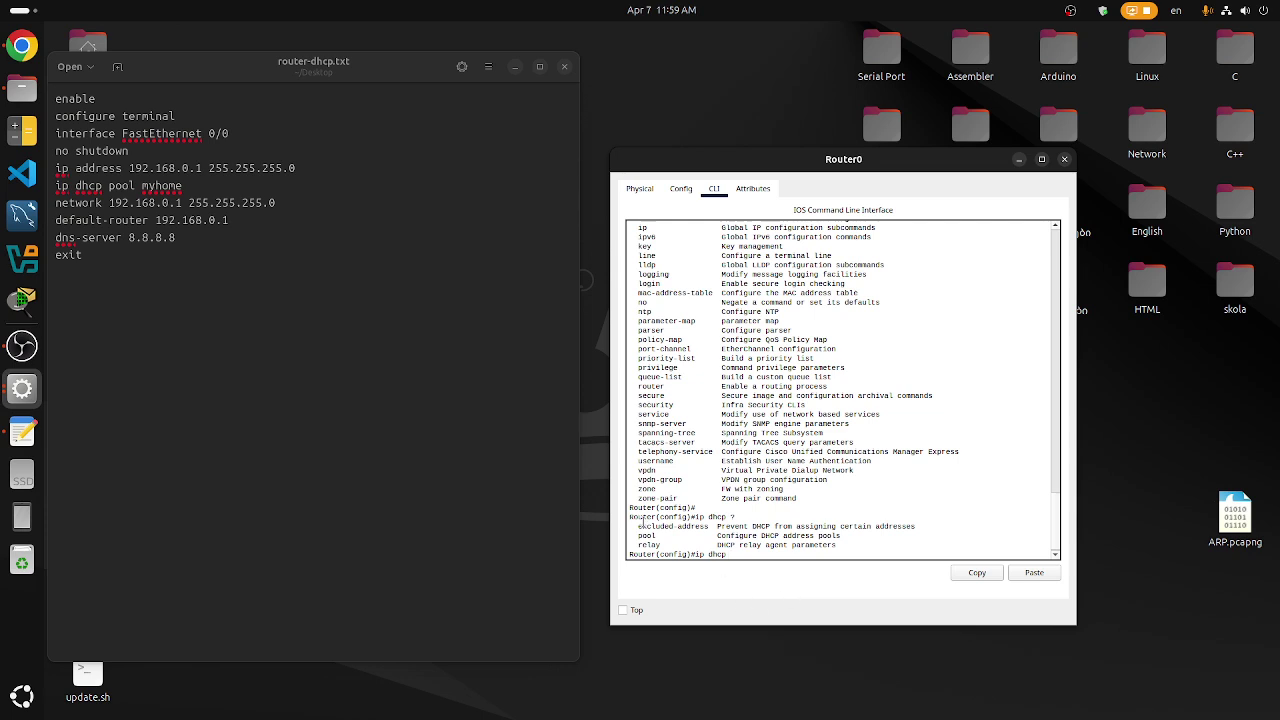
{"action": "left_click_drag", "start_coordinate": [638, 526], "coordinate": [709, 528]}
{"action": "right_click", "coordinate": [698, 526]}
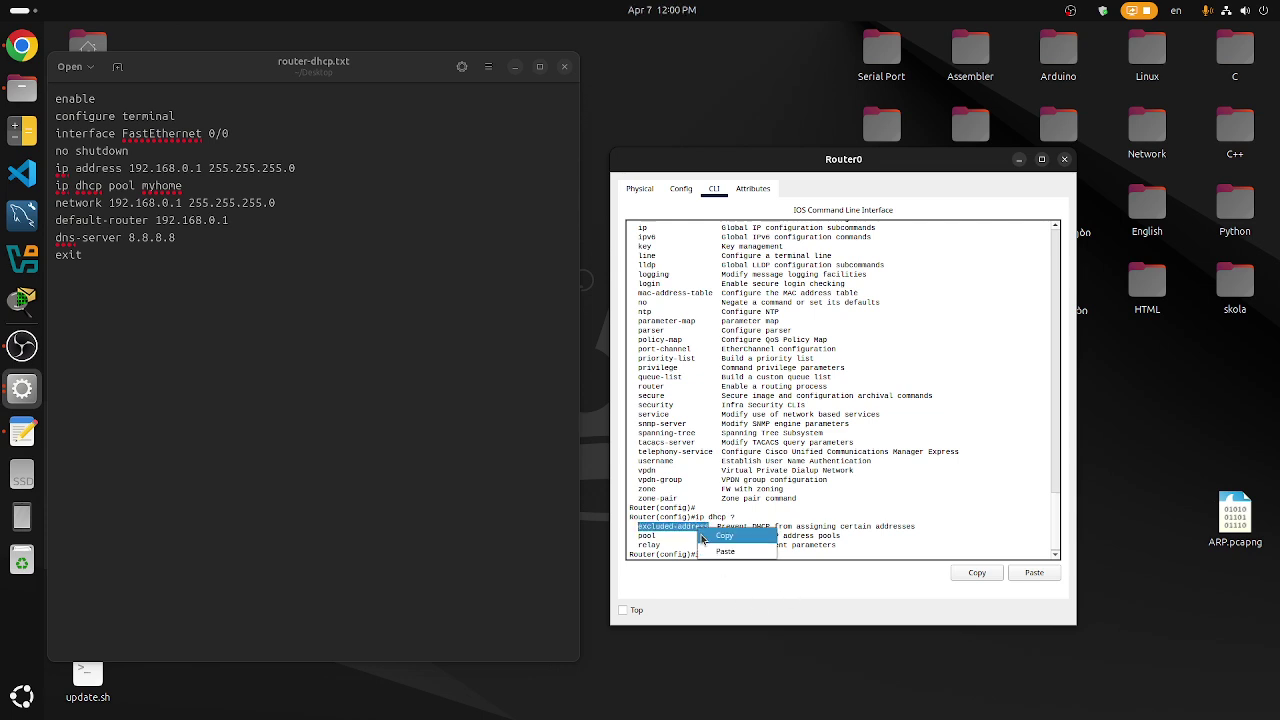
{"action": "left_click", "coordinate": [731, 538]}
{"action": "left_click", "coordinate": [748, 558]}
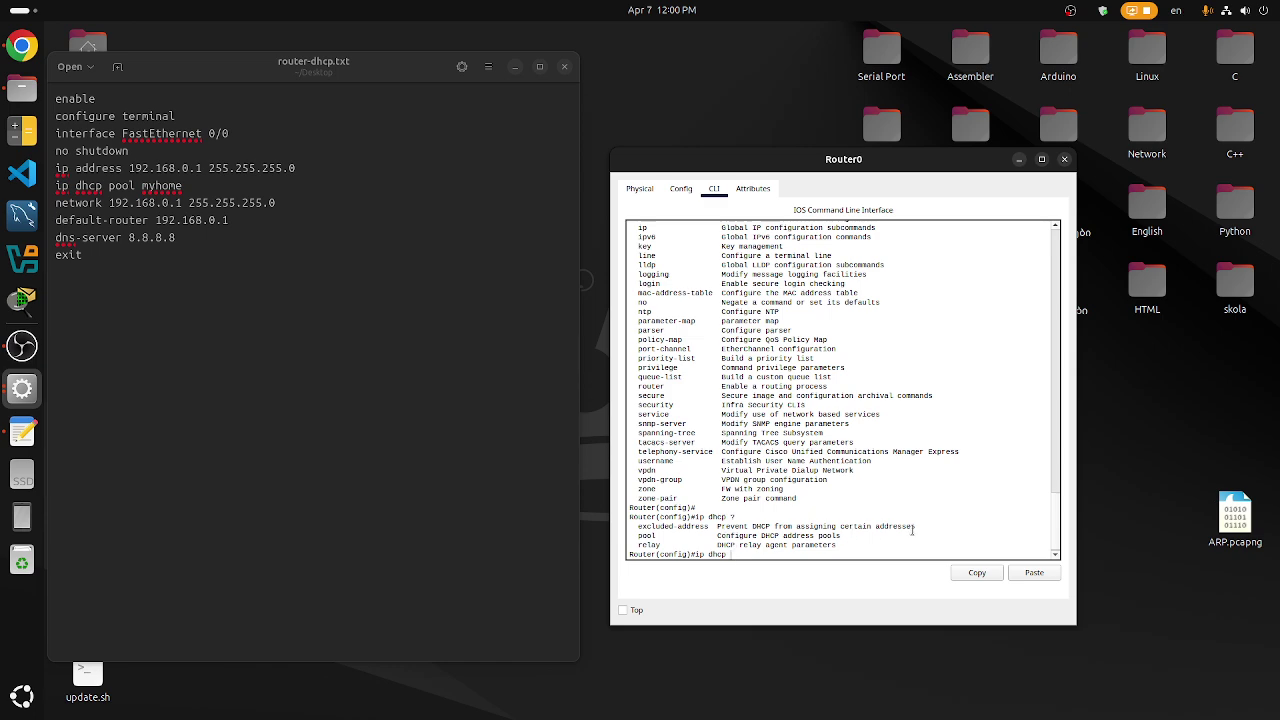
{"action": "right_click", "coordinate": [752, 554]}
{"action": "left_click", "coordinate": [776, 578]}
{"action": "type", "text": "192.168.0.1"}
{"action": "key", "text": "Return"}
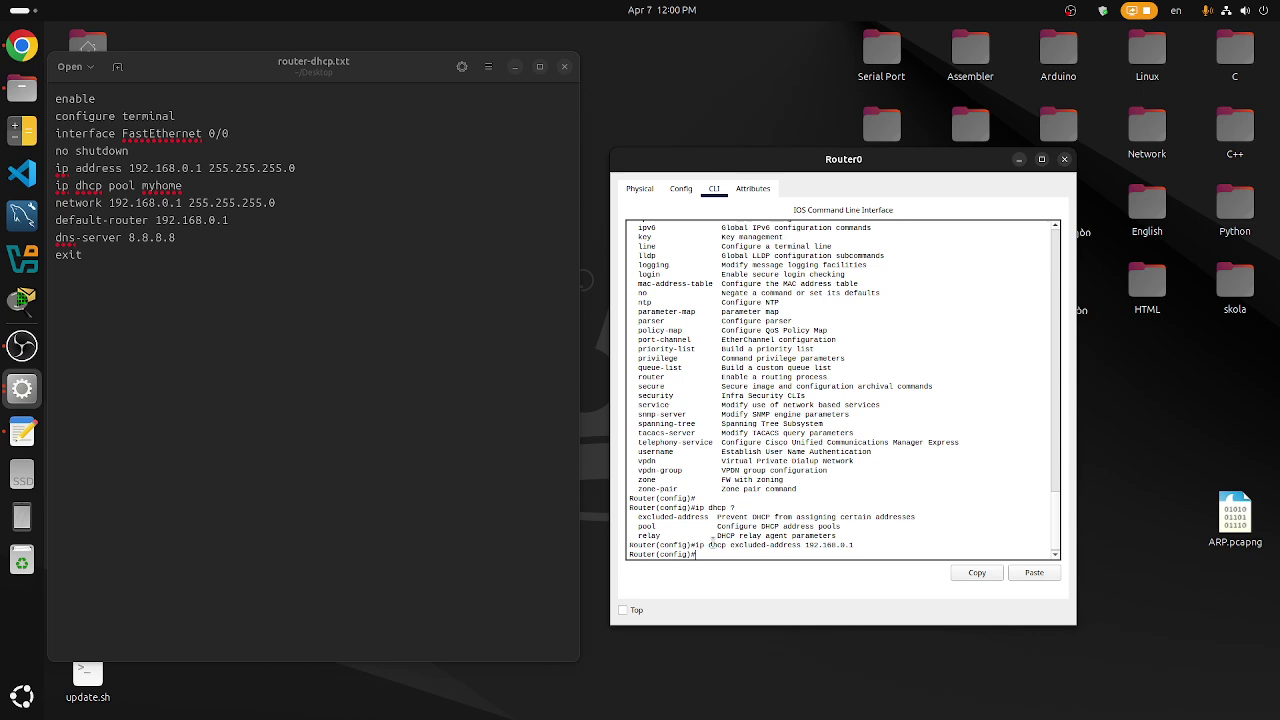
- Copy the ip dhcp excluded-address 192.168.0.1 command into router-dhcp.txt as the eleventh line and save the file
{"action": "left_click_drag", "start_coordinate": [696, 545], "coordinate": [852, 545]}
{"action": "right_click", "coordinate": [847, 546]}
{"action": "left_click", "coordinate": [873, 554]}
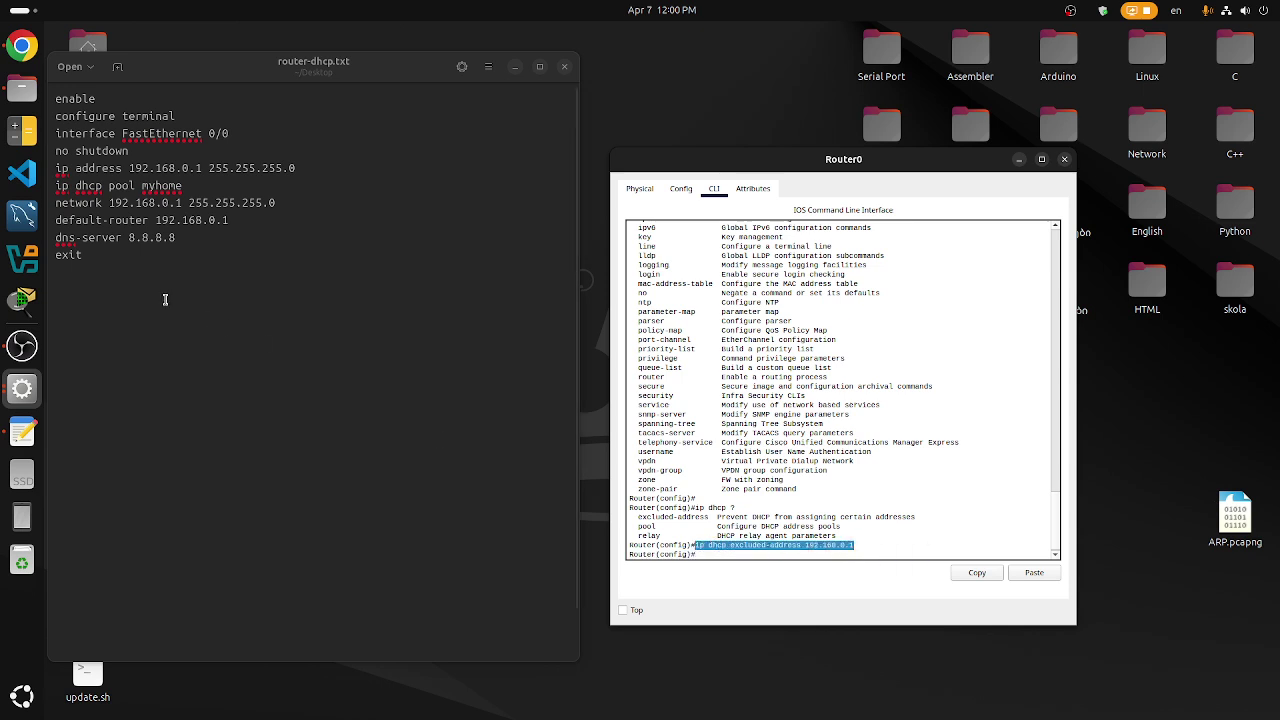
{"action": "left_click", "coordinate": [126, 289]}
{"action": "key", "text": "ctrl+v"}
{"action": "key", "text": "Return"}
{"action": "key", "text": "ctrl+s"}
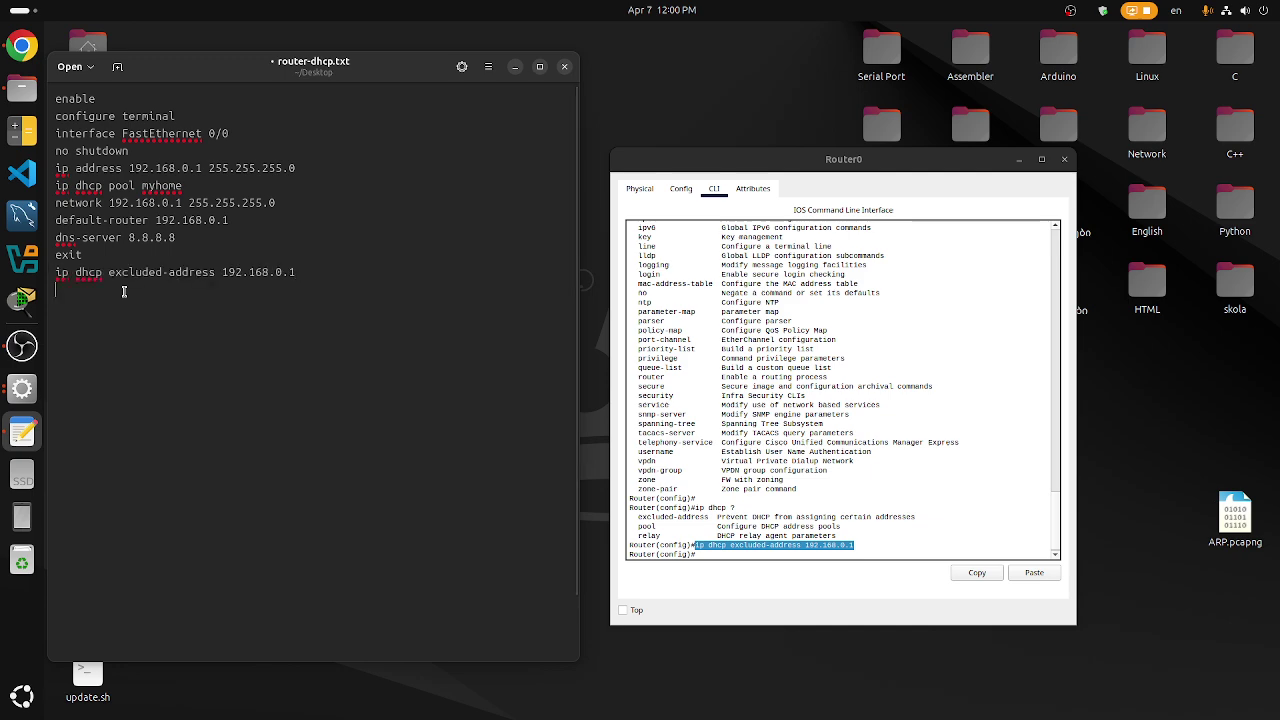
- Exclude 192.168.0.2 from DHCP assignment on the router with ip dhcp excluded-address
{"action": "left_click", "coordinate": [712, 556]}
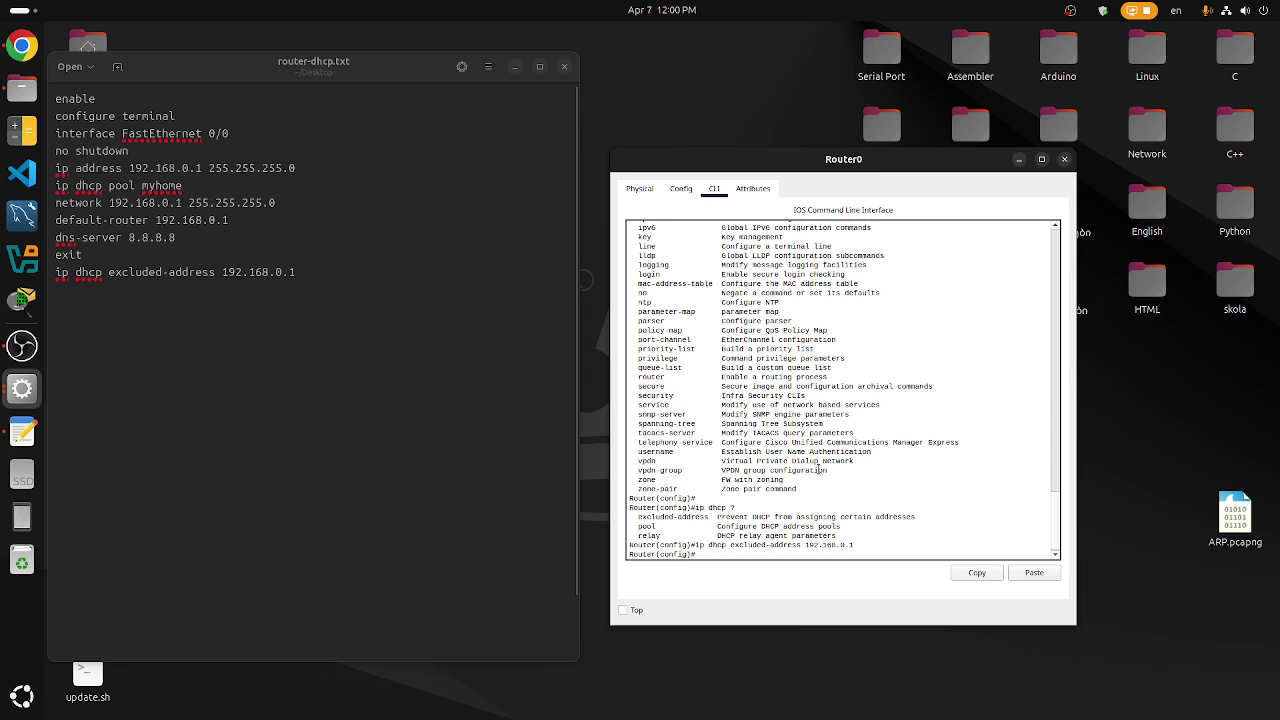
{"action": "key", "text": "ctrl+v"}
{"action": "key", "text": "Return"}
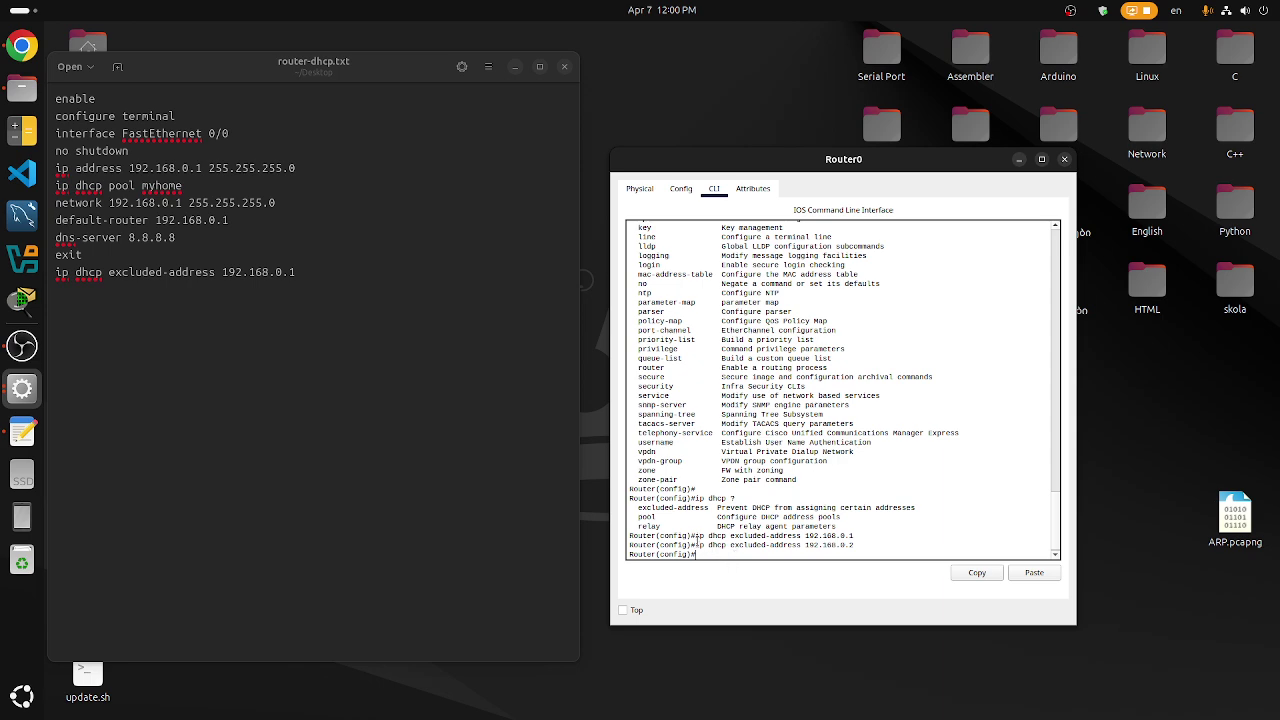
- Copy the ip dhcp excluded-address 192.168.0.2 command into router-dhcp.txt as the twelfth line and save the file
{"action": "left_click_drag", "start_coordinate": [694, 544], "coordinate": [855, 546]}
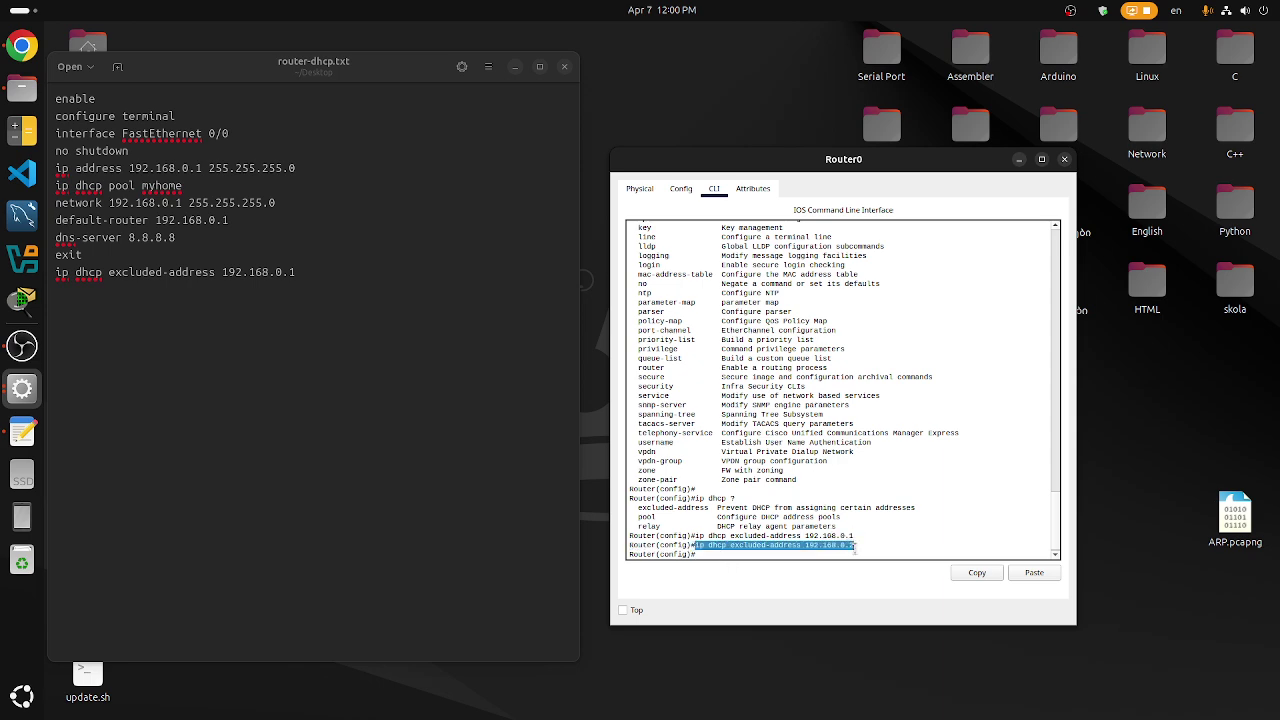
{"action": "right_click", "coordinate": [850, 550]}
{"action": "left_click", "coordinate": [866, 555]}
{"action": "left_click", "coordinate": [165, 315]}
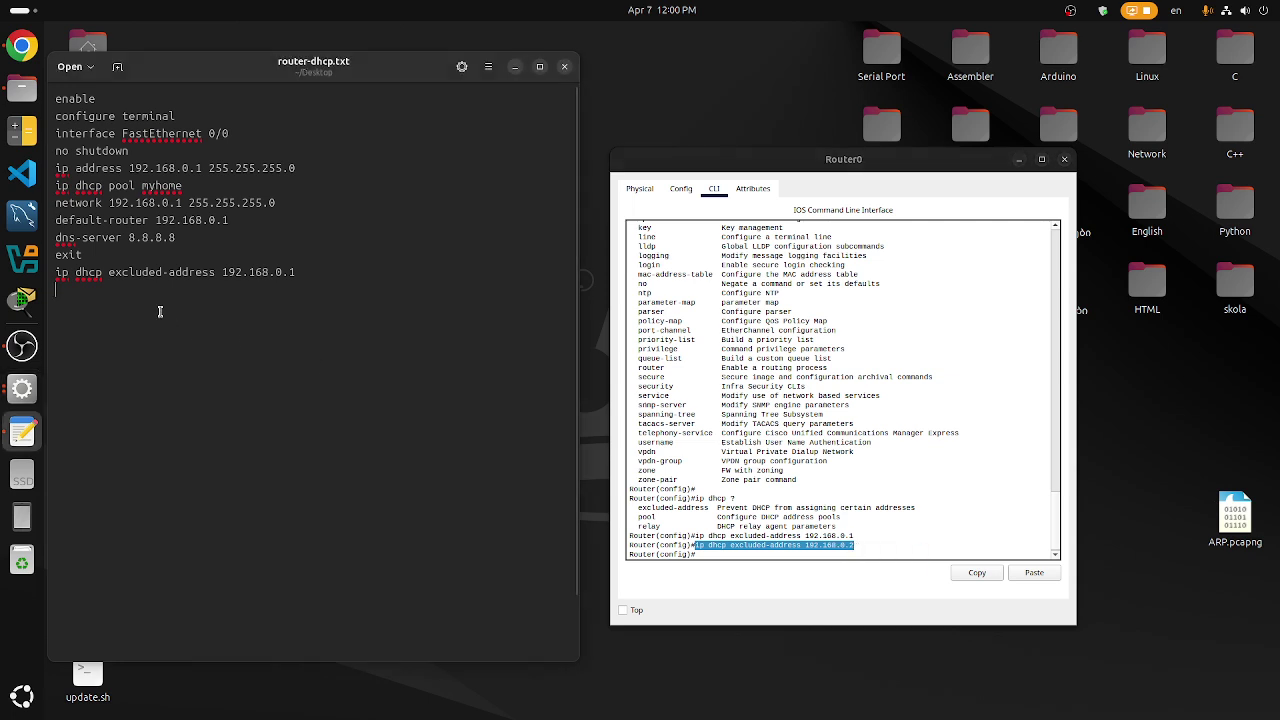
{"action": "key", "text": "ctrl+v"}
{"action": "key", "text": "Return"}
{"action": "key", "text": "ctrl+s"}
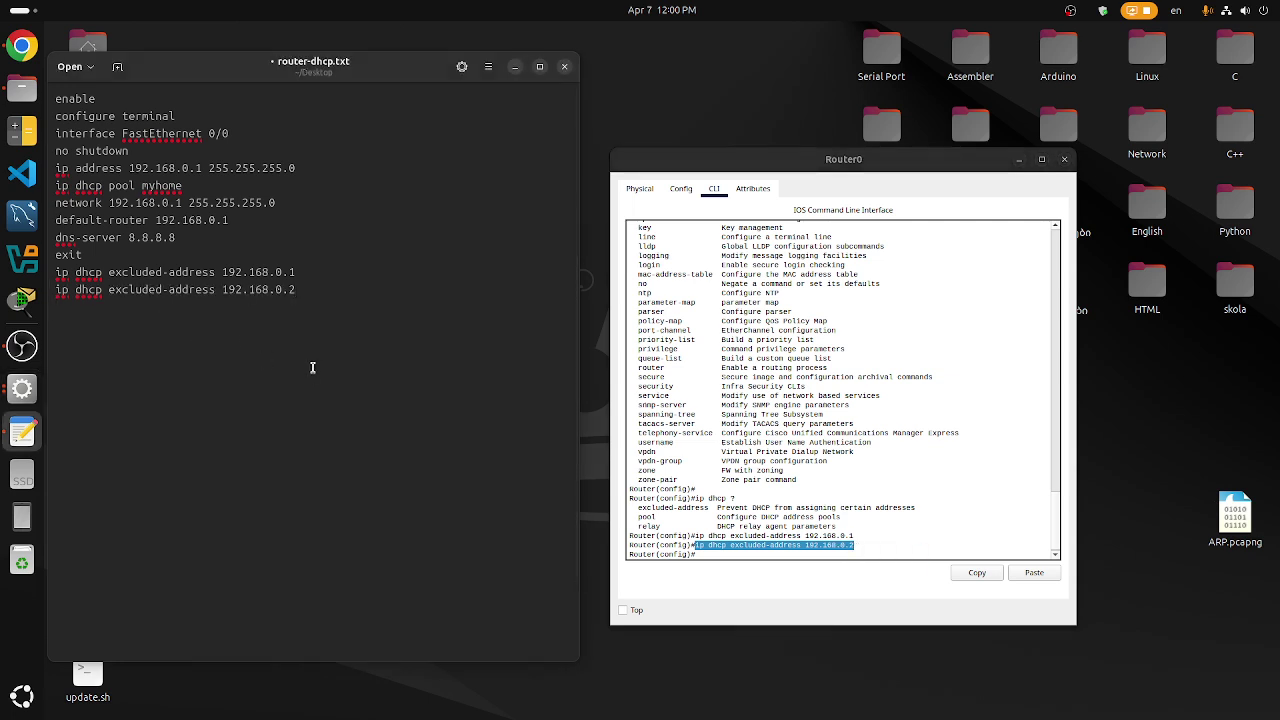
- List the router's global configuration commands with the built-in help and read through the whole list again
{"action": "left_click", "coordinate": [705, 547]}
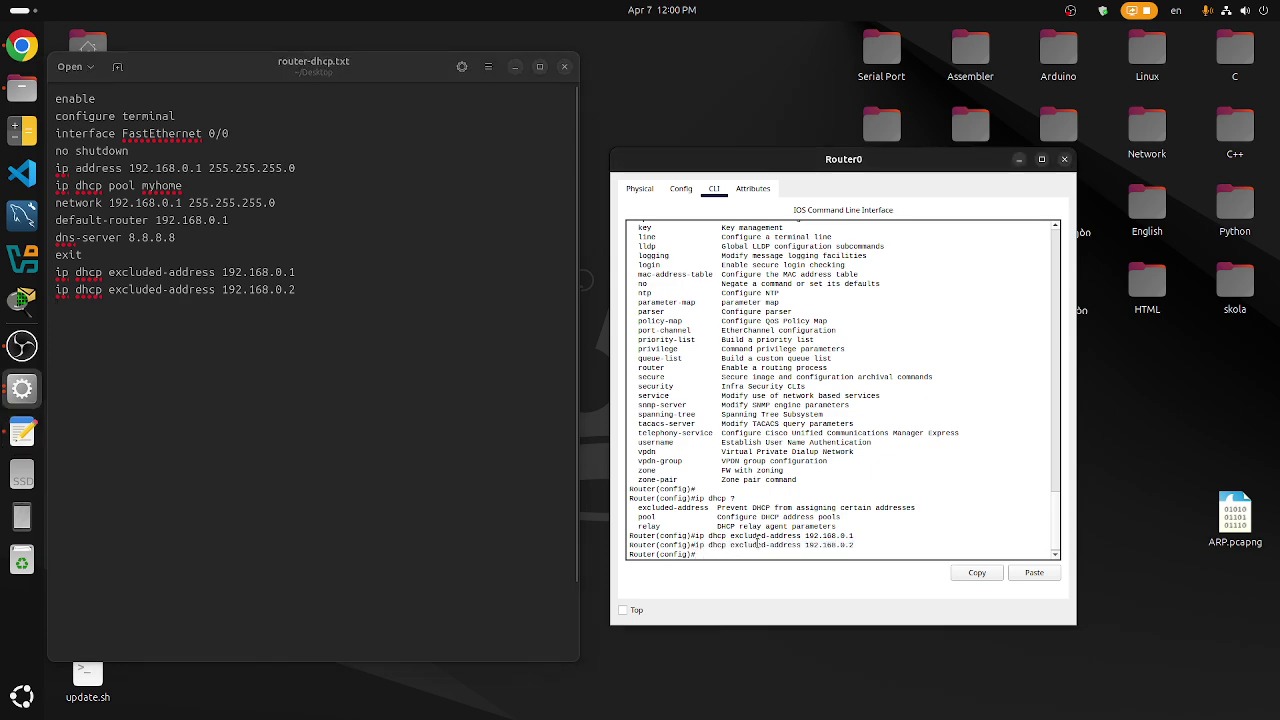
{"action": "type", "text": "?"}
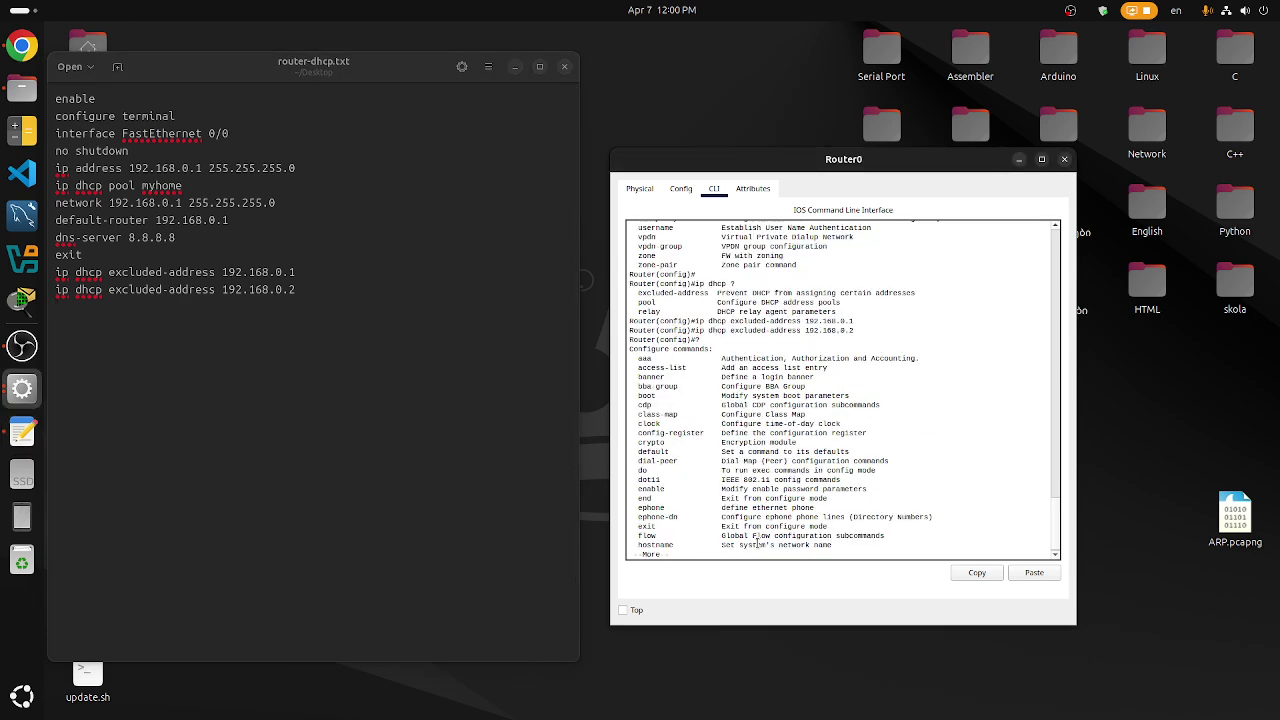
{"action": "key", "text": "Return"}
{"action": "key", "text": "Return"}
{"action": "key", "text": "Return"}
{"action": "key", "text": "Return"}
{"action": "key", "text": "Return"}
{"action": "key", "text": "Return"}
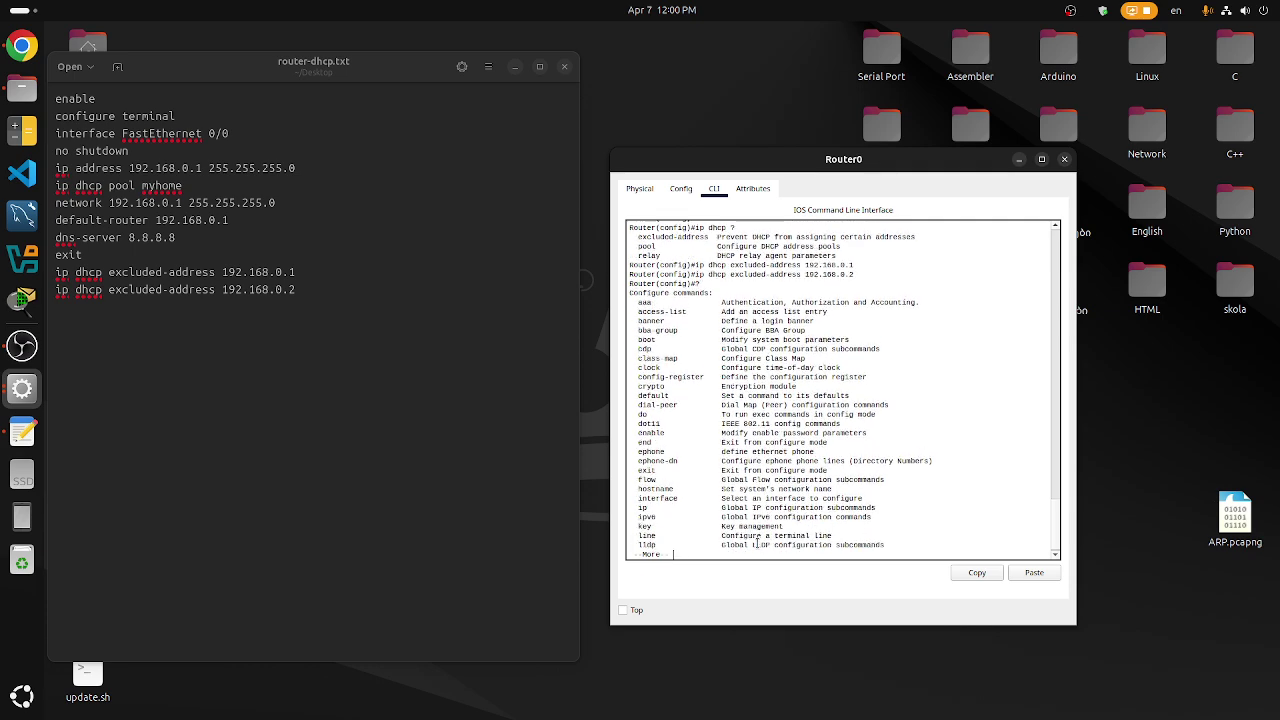
{"action": "key", "text": "Return"}
{"action": "key", "text": "Return"}
{"action": "key", "text": "Return"}
{"action": "key", "text": "Return"}
{"action": "key", "text": "Return"}
{"action": "key", "text": "Return"}
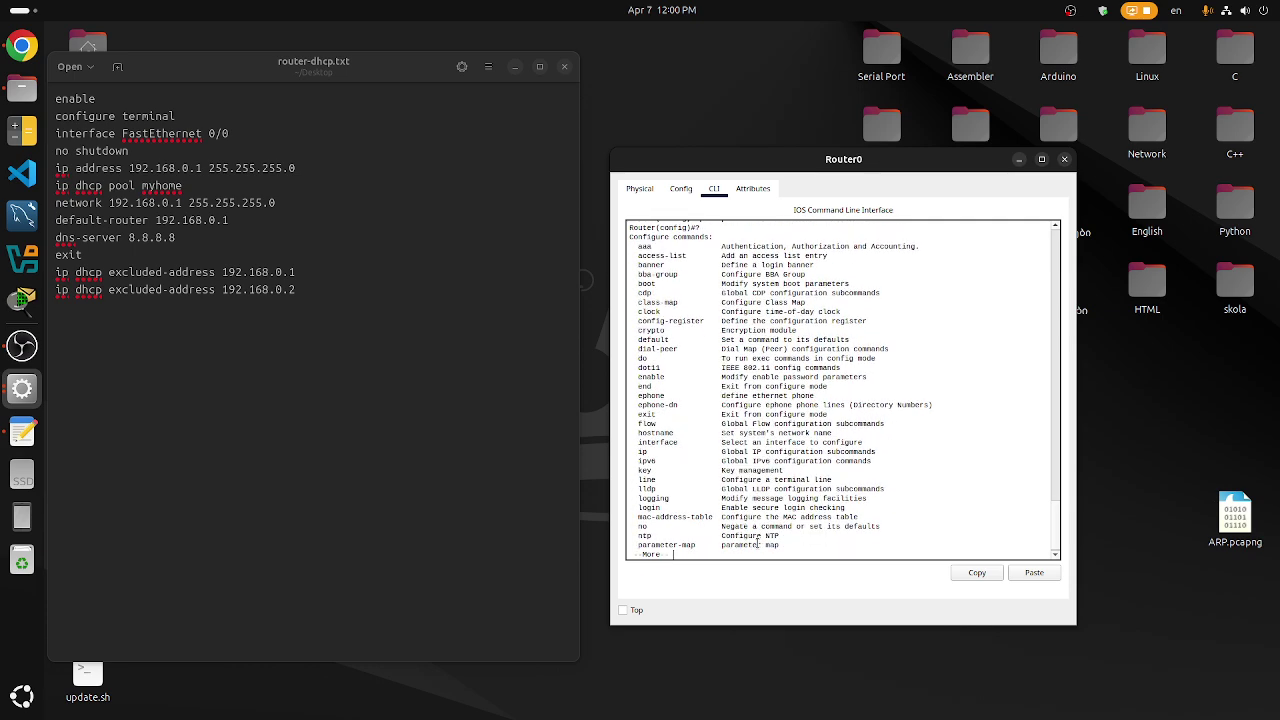
{"action": "key", "text": "Return"}
{"action": "key", "text": "Return"}
{"action": "key", "text": "Return"}
{"action": "key", "text": "Return"}
{"action": "key", "text": "Return"}
{"action": "key", "text": "Return"}
{"action": "key", "text": "Return"}
{"action": "key", "text": "Return"}
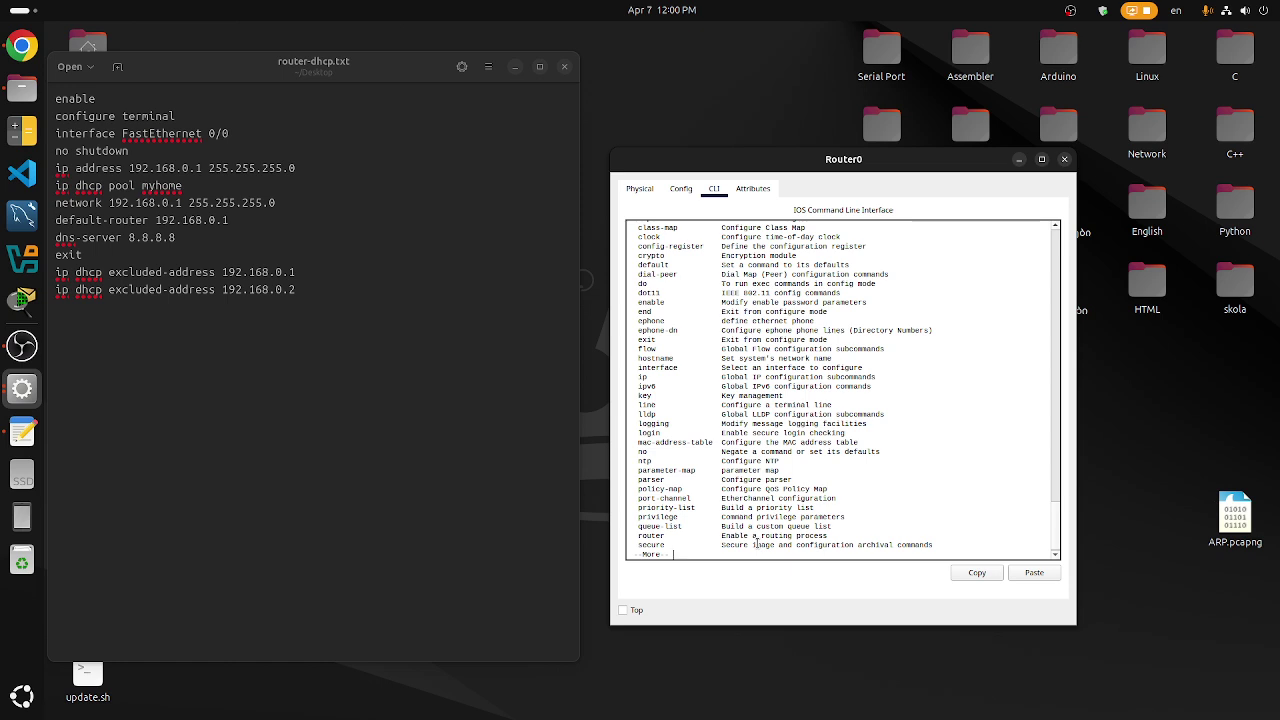
{"action": "scroll", "coordinate": [745, 538], "scroll_direction": "up", "scroll_amount": 2}
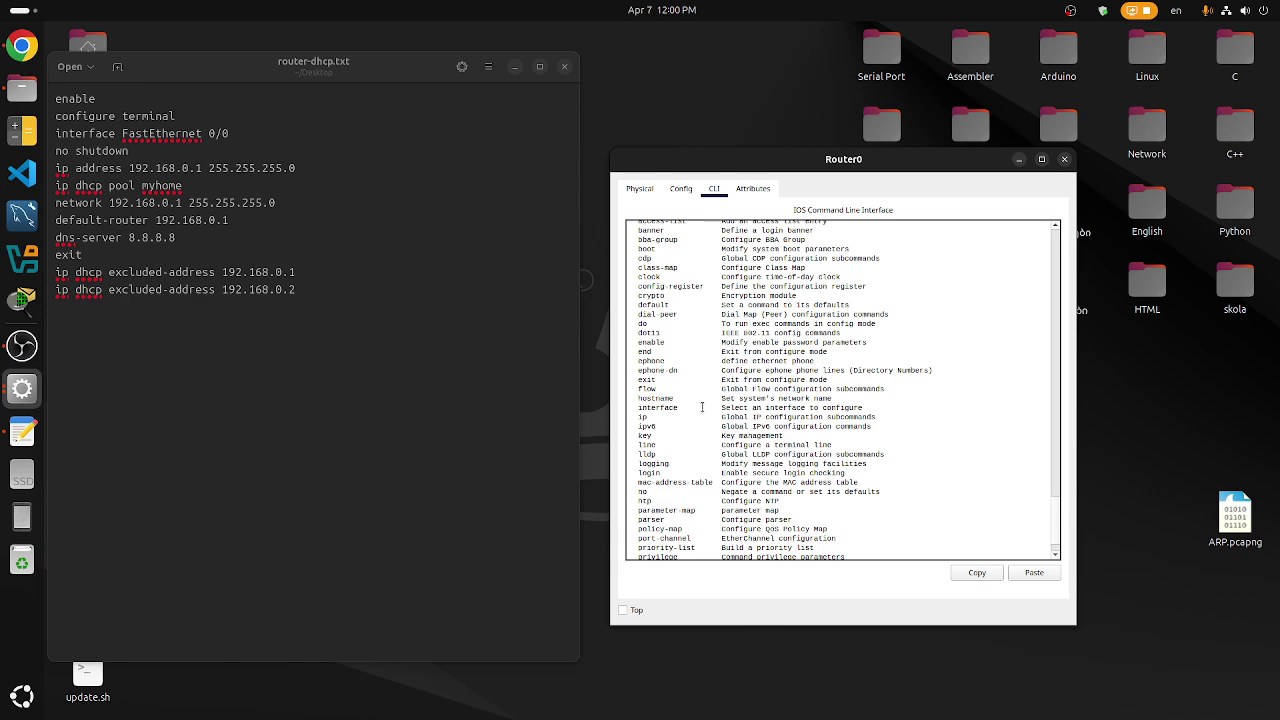
{"action": "scroll", "coordinate": [741, 537], "scroll_direction": "up", "scroll_amount": 4}
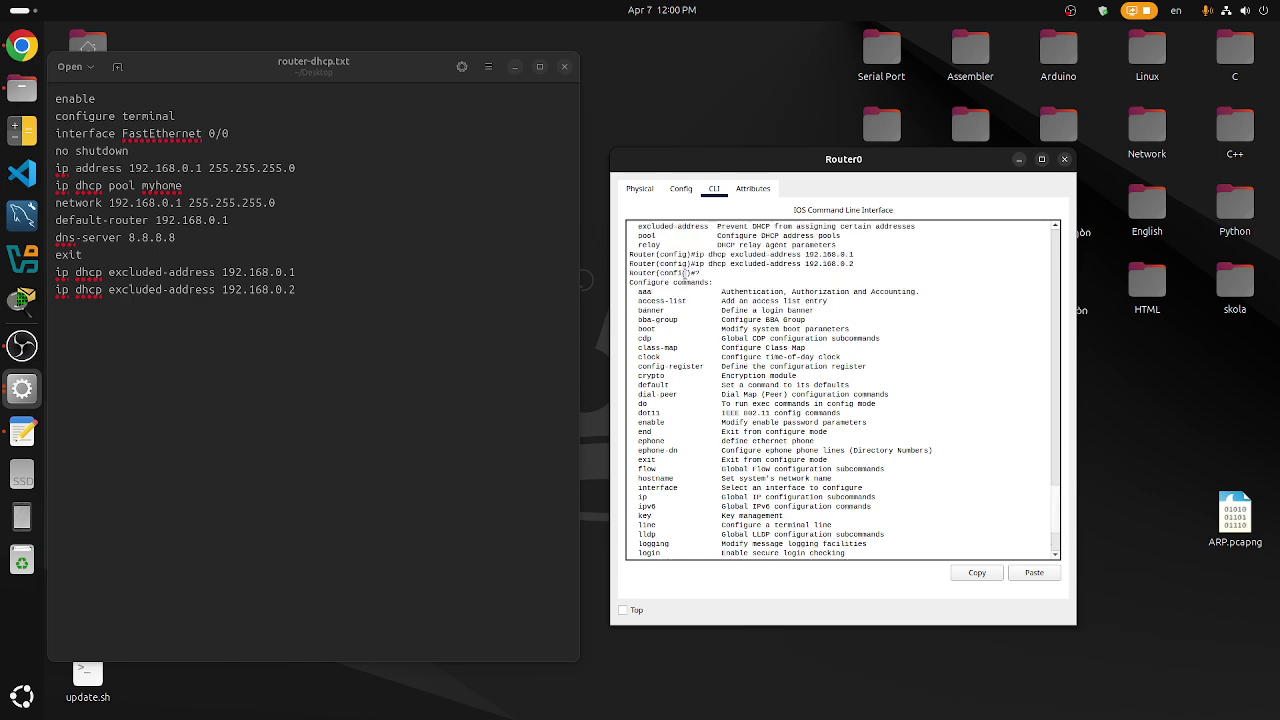
{"action": "scroll", "coordinate": [771, 364], "scroll_direction": "down", "scroll_amount": 6}
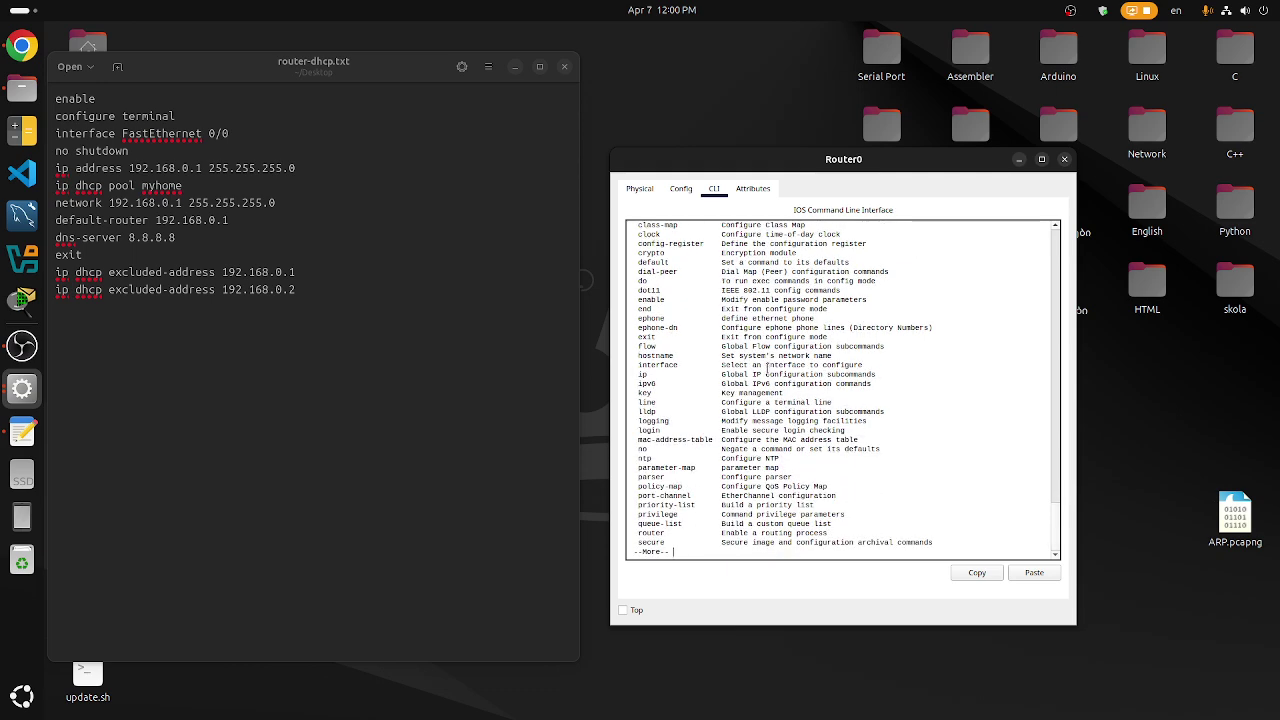
{"action": "key", "text": "Return"}
{"action": "key", "text": "Return"}
{"action": "key", "text": "Return"}
{"action": "key", "text": "Return"}
{"action": "key", "text": "Return"}
{"action": "key", "text": "Return"}
{"action": "key", "text": "Return"}
{"action": "key", "text": "Return"}
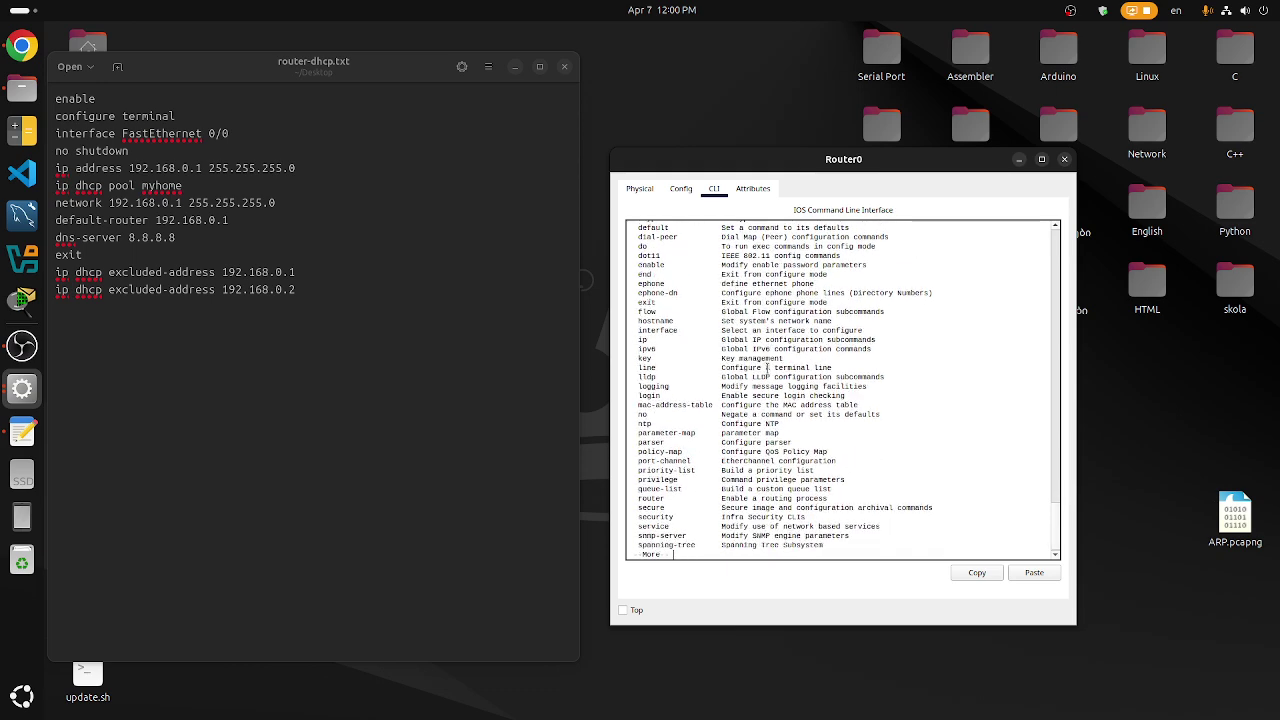
{"action": "key", "text": "Return"}
{"action": "key", "text": "Return"}
{"action": "key", "text": "Return"}
{"action": "key", "text": "Return"}
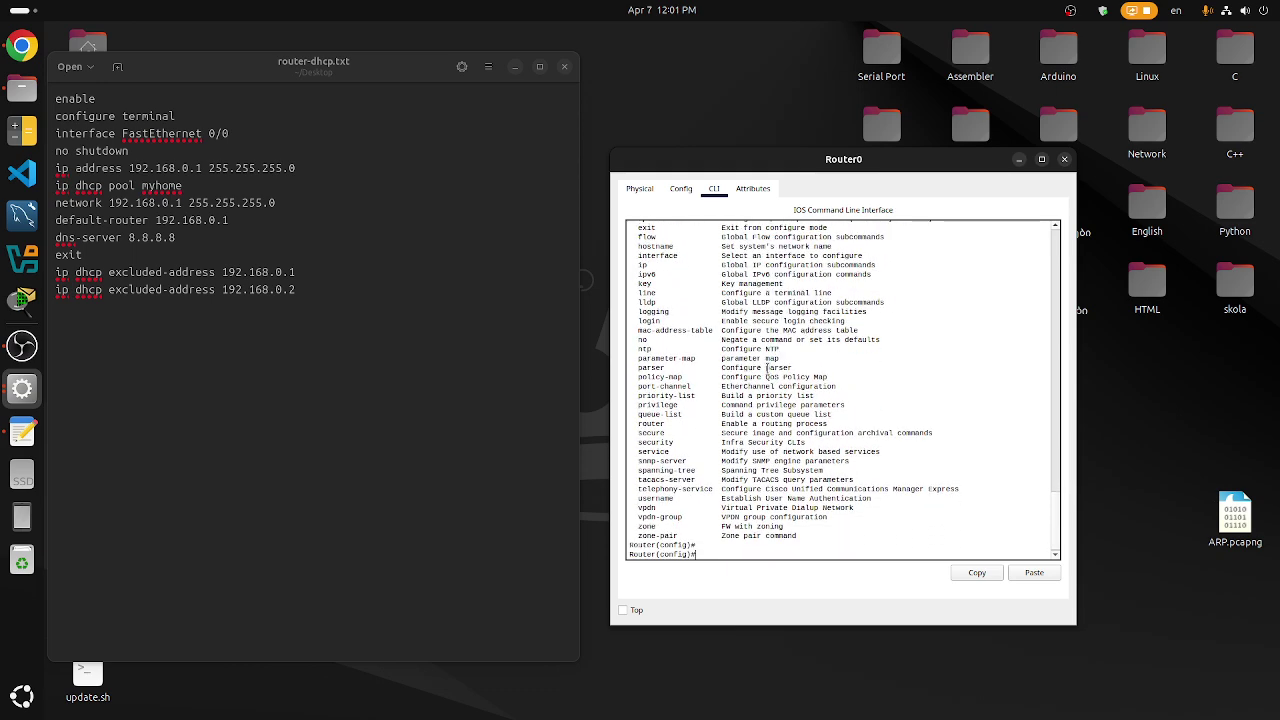
- Leave global configuration mode with exit and list all privileged EXEC commands with the built-in help
{"action": "type", "text": "exit"}
{"action": "key", "text": "Return"}
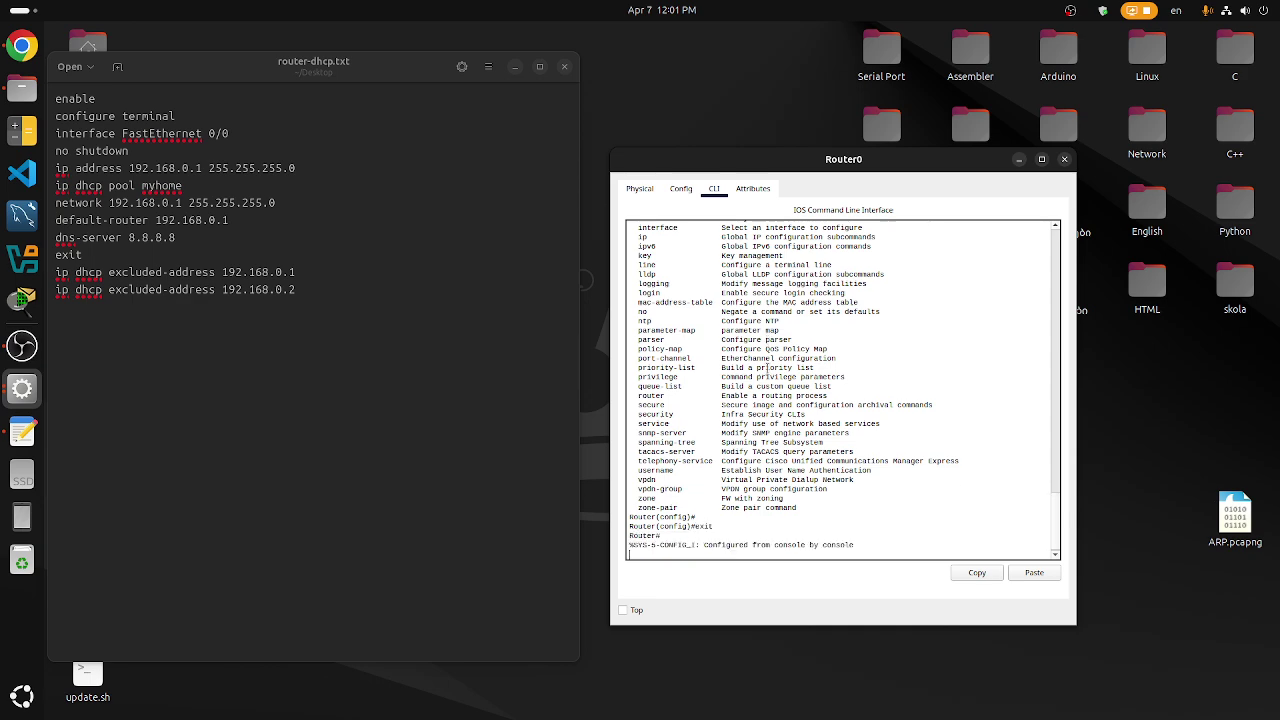
{"action": "key", "text": "Return"}
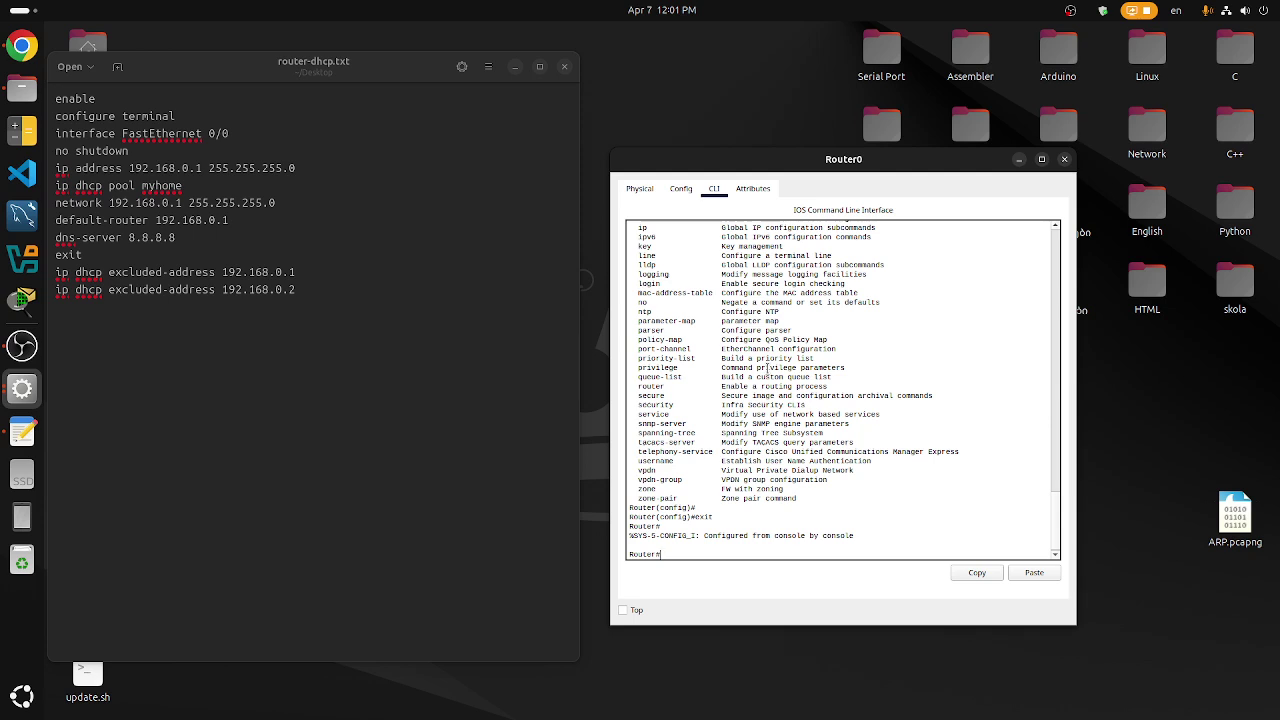
{"action": "type", "text": "?"}
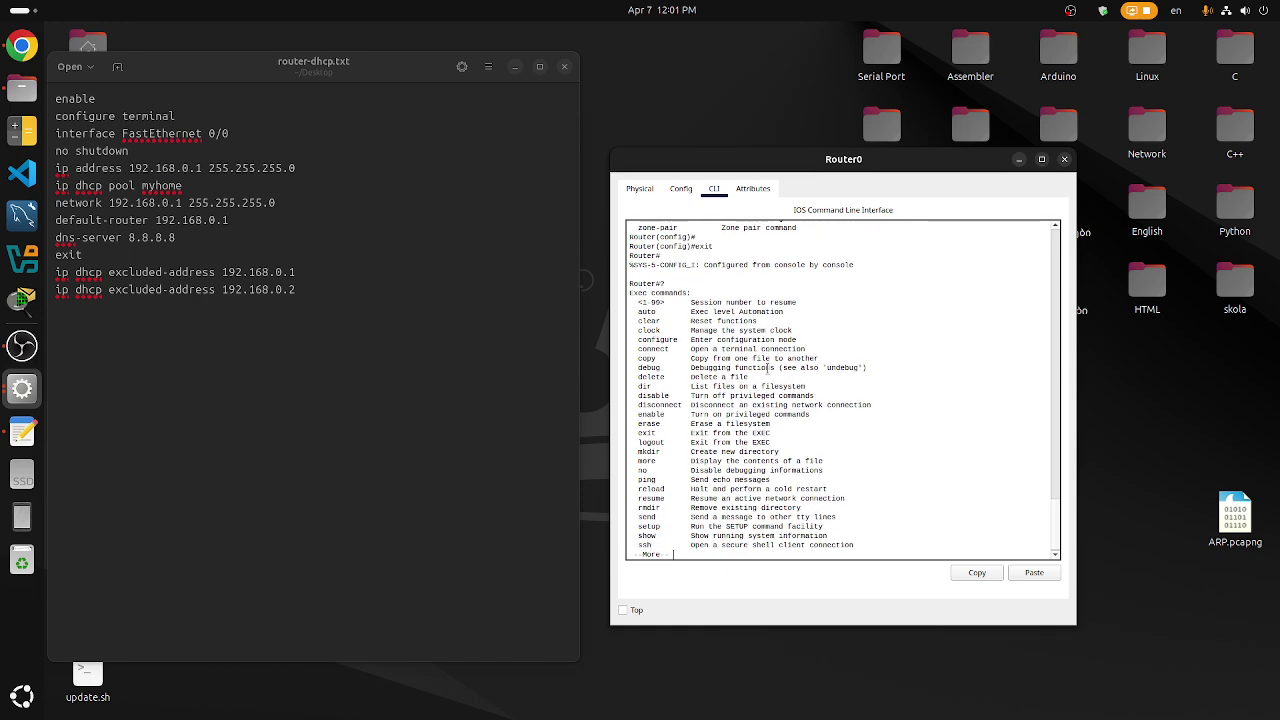
{"action": "key", "text": "space"}
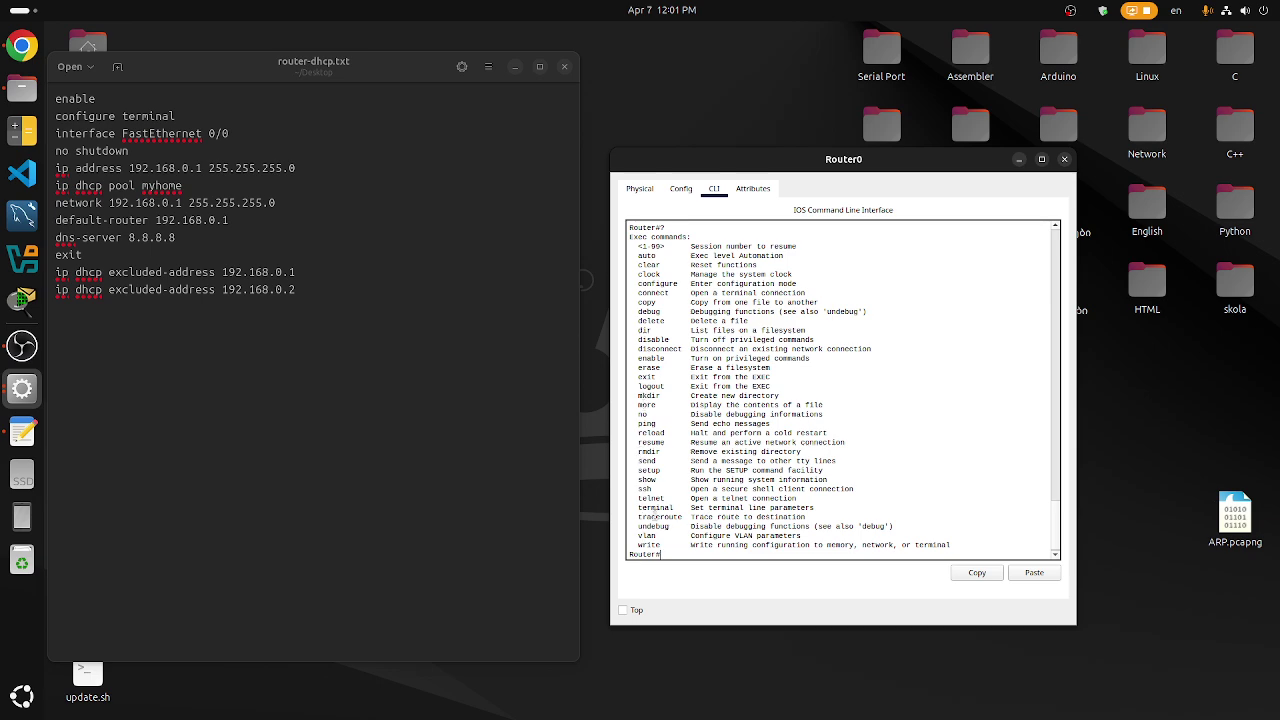
- Enter global configuration mode again with configure terminal, reusing the configure keyword from the help list
{"action": "double_click", "coordinate": [656, 283]}
{"action": "right_click", "coordinate": [650, 282]}
{"action": "left_click", "coordinate": [683, 302]}
{"action": "right_click", "coordinate": [673, 553]}
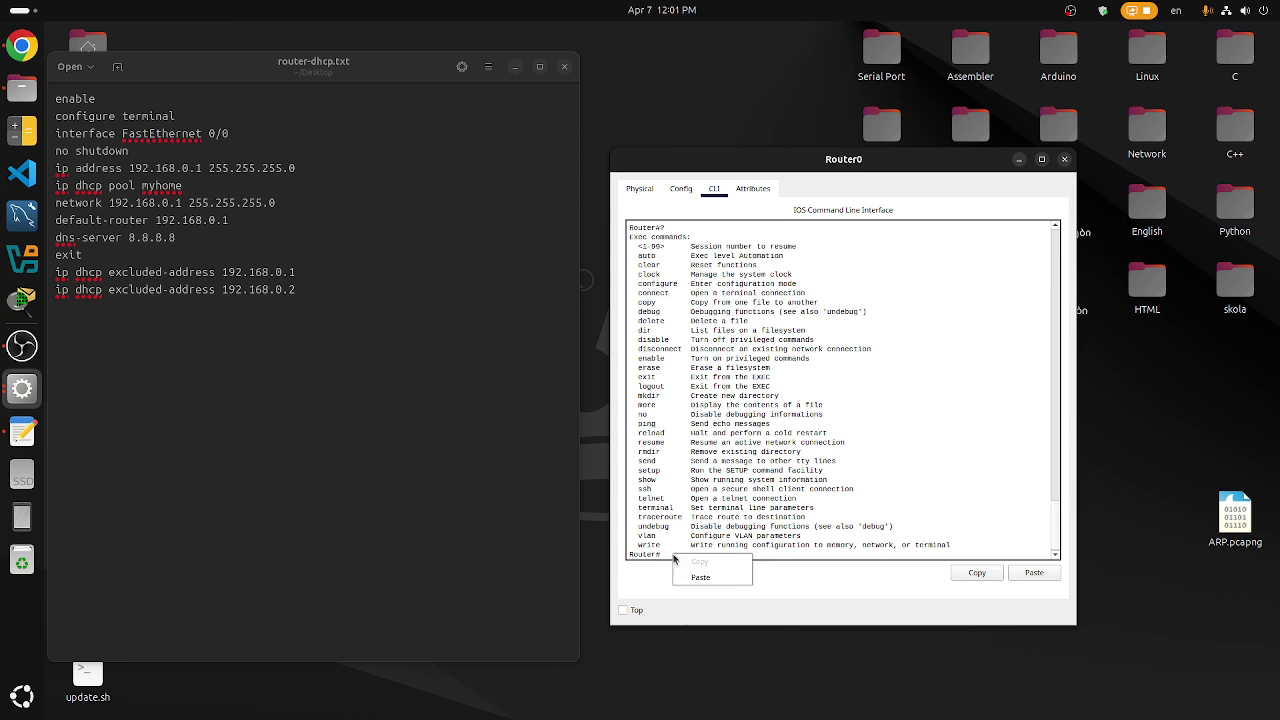
{"action": "left_click", "coordinate": [690, 578]}
{"action": "type", "text": "terminal"}
{"action": "key", "text": "Return"}
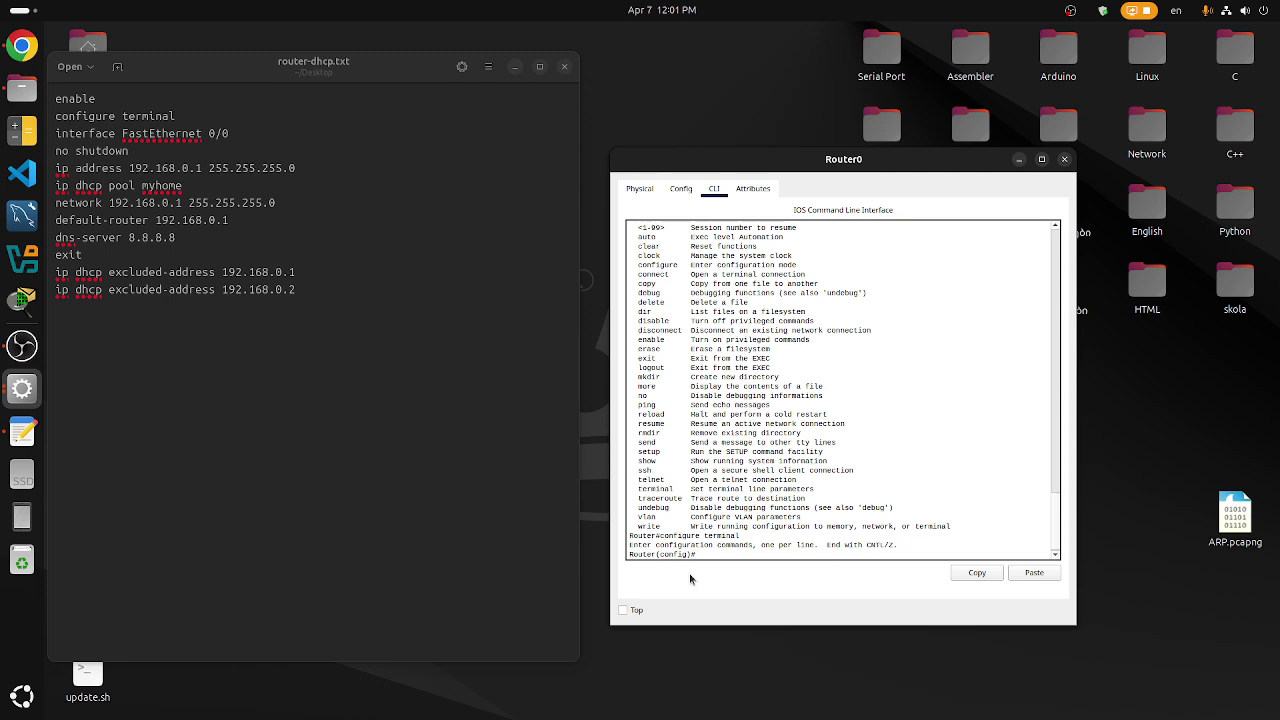
- List the global configuration commands with the built-in help and copy the enable keyword from the list
{"action": "type", "text": "?"}
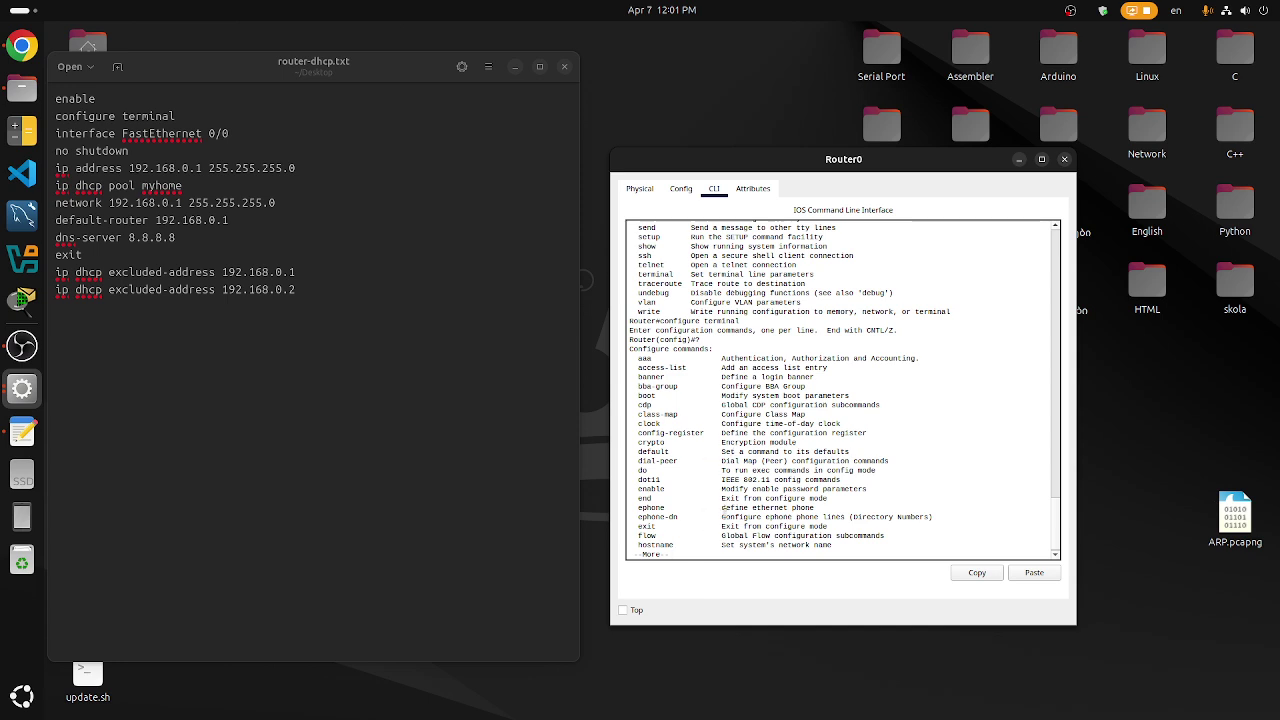
{"action": "left_click_drag", "start_coordinate": [639, 488], "coordinate": [661, 488]}
{"action": "right_click", "coordinate": [660, 489]}
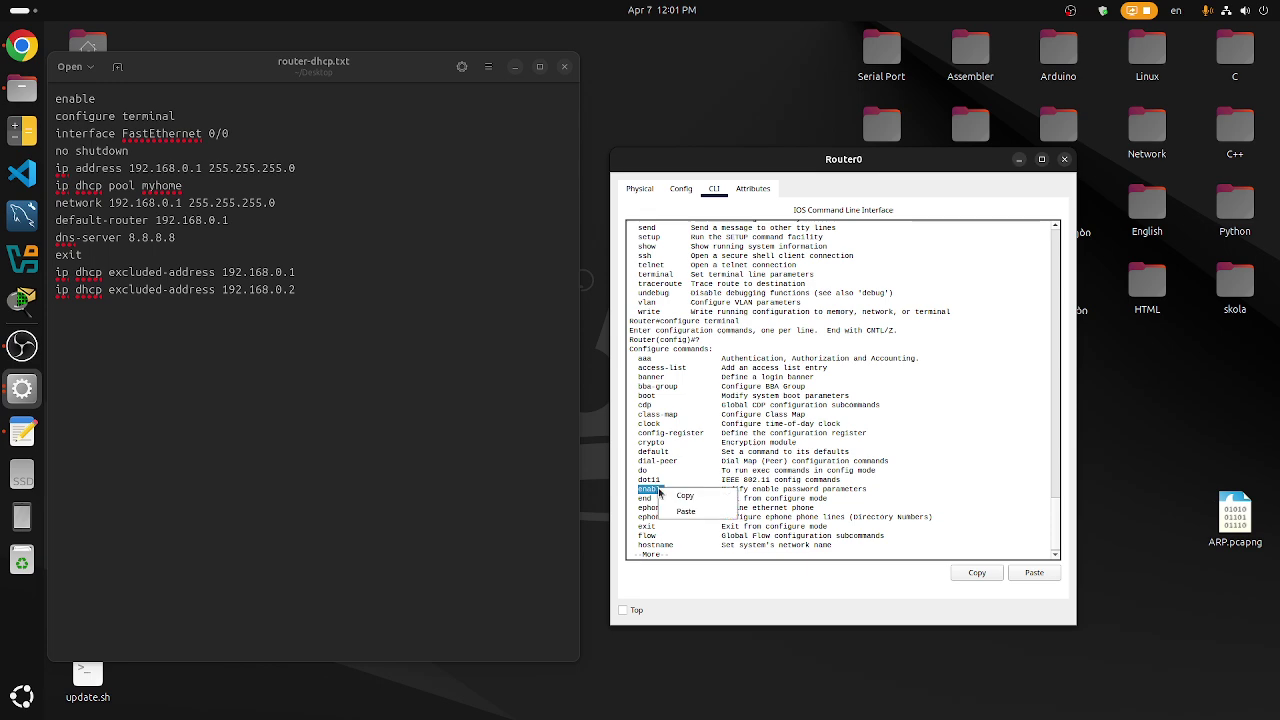
{"action": "left_click", "coordinate": [681, 497]}
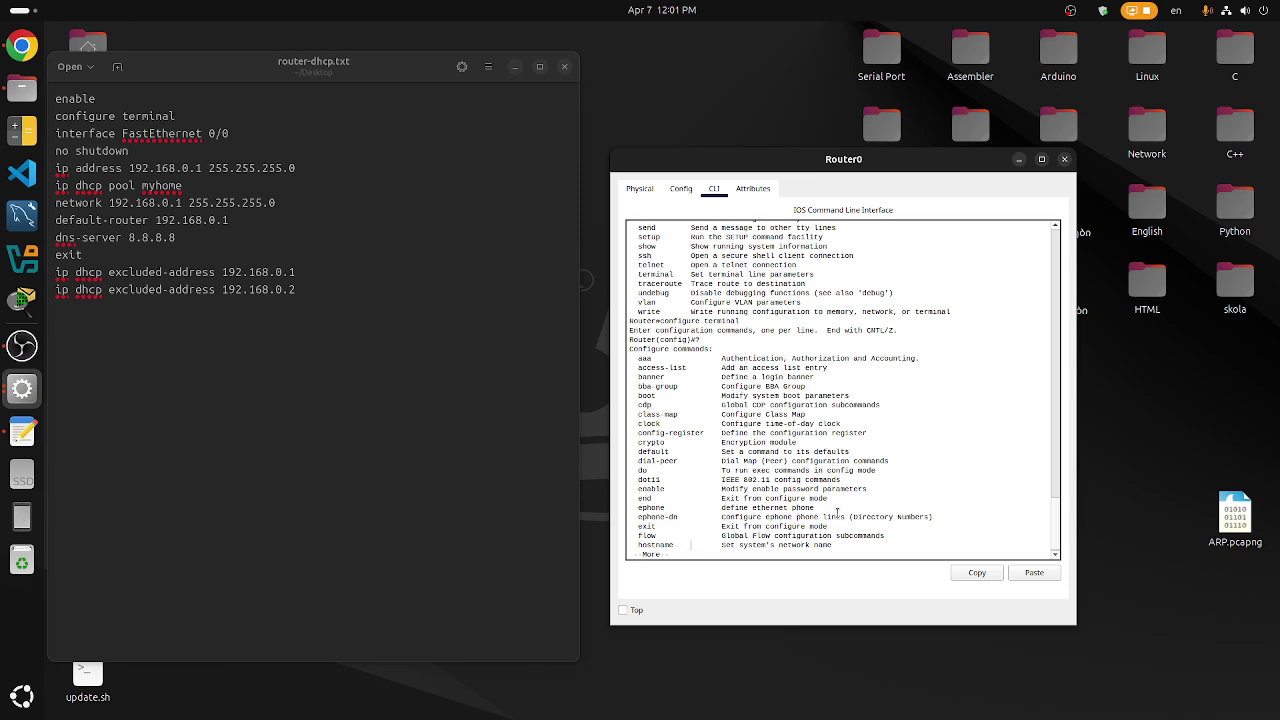
- Page through the rest of the command list, insert the copied enable keyword at the configuration prompt and list its options with the built-in help
{"action": "key", "text": "Return"}
{"action": "key", "text": "Return"}
{"action": "key", "text": "Return"}
{"action": "key", "text": "Return"}
{"action": "key", "text": "Return"}
{"action": "key", "text": "Return"}
{"action": "key", "text": "Return"}
{"action": "key", "text": "Return"}
{"action": "key", "text": "Return"}
{"action": "key", "text": "Return"}
{"action": "key", "text": "Return"}
{"action": "key", "text": "Return"}
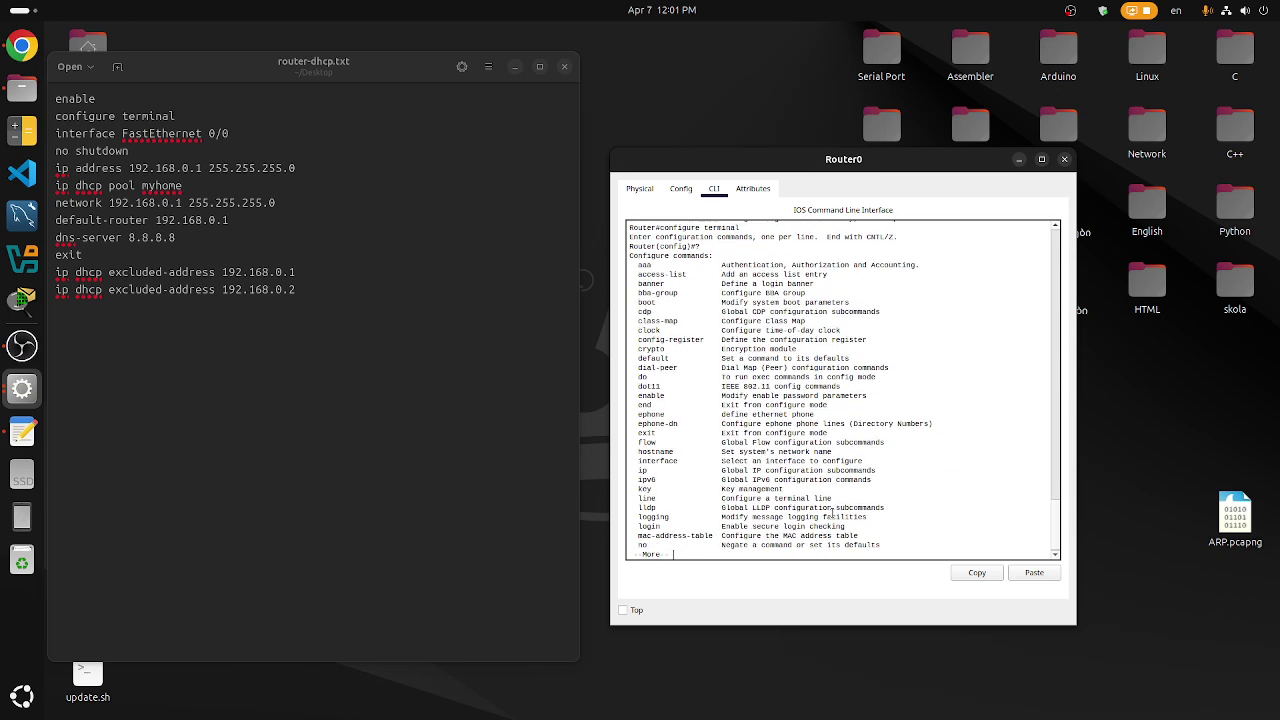
{"action": "key", "text": "Return"}
{"action": "key", "text": "Return"}
{"action": "key", "text": "Return"}
{"action": "key", "text": "Return"}
{"action": "key", "text": "Return"}
{"action": "key", "text": "Return"}
{"action": "key", "text": "Return"}
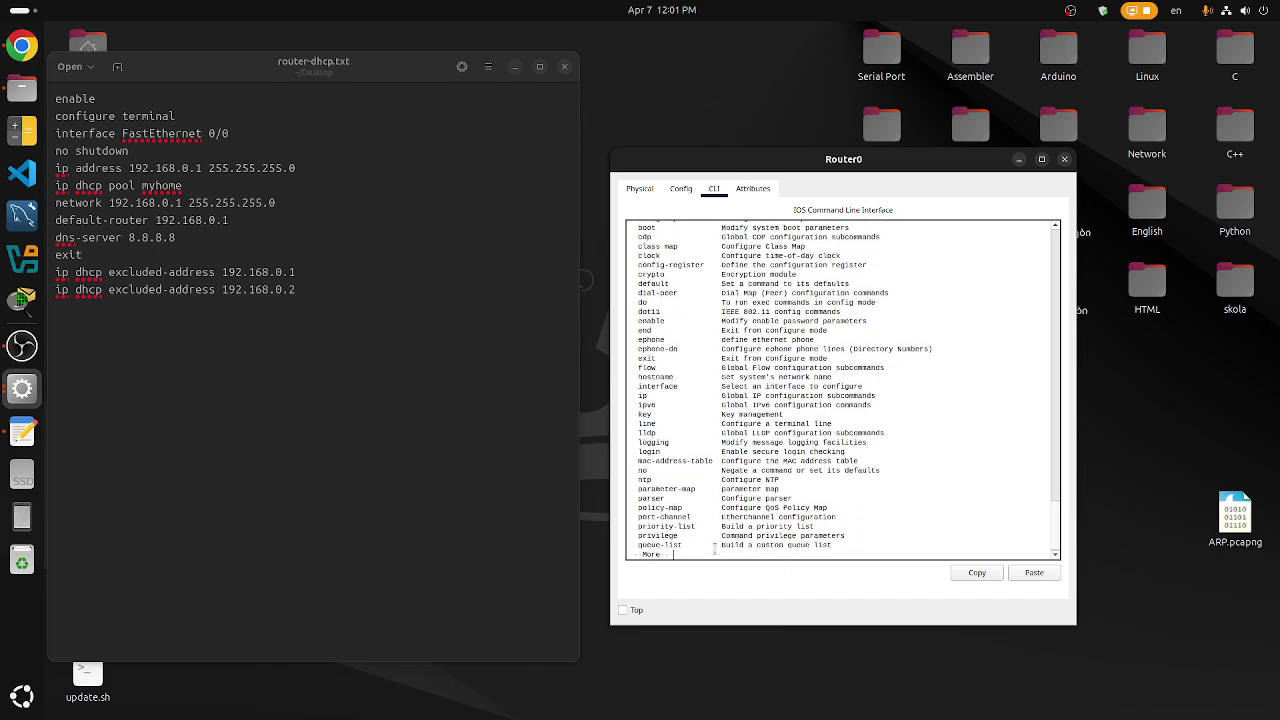
{"action": "key", "text": "Return"}
{"action": "key", "text": "Return"}
{"action": "key", "text": "Return"}
{"action": "key", "text": "Return"}
{"action": "key", "text": "Return"}
{"action": "key", "text": "Return"}
{"action": "key", "text": "Return"}
{"action": "key", "text": "Return"}
{"action": "key", "text": "Return"}
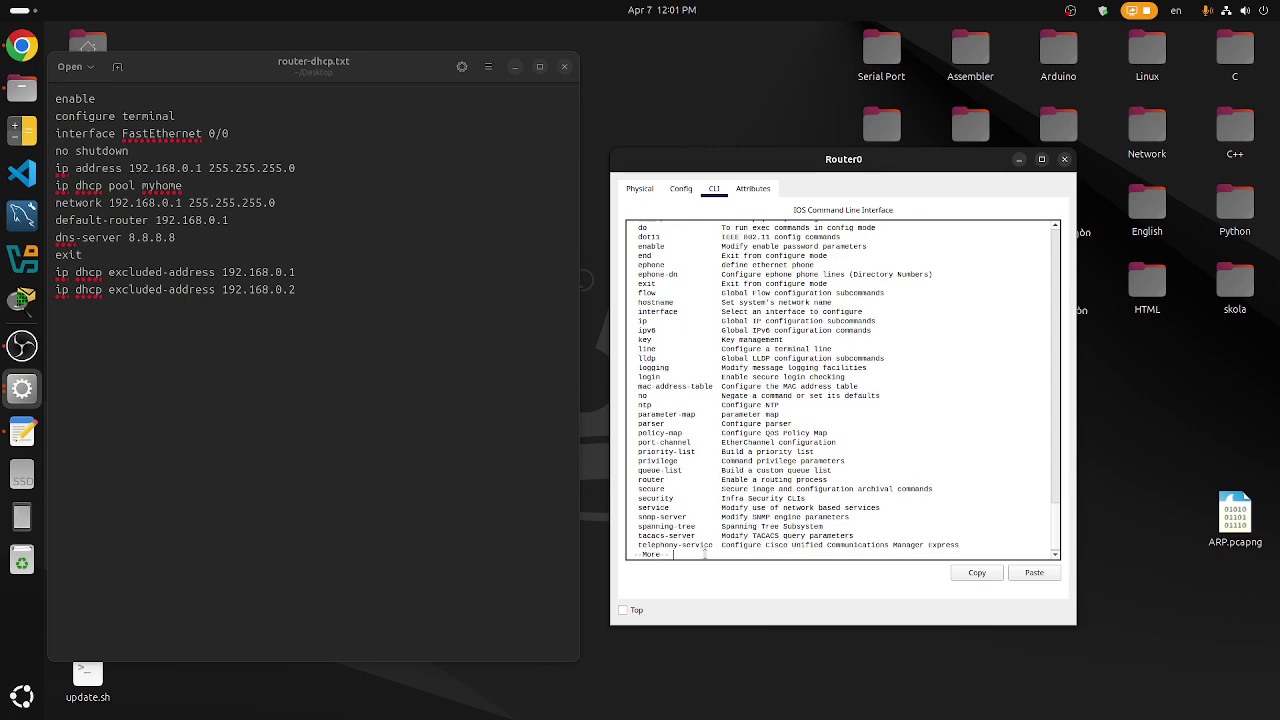
{"action": "key", "text": "Return"}
{"action": "key", "text": "Return"}
{"action": "key", "text": "Return"}
{"action": "key", "text": "Return"}
{"action": "right_click", "coordinate": [709, 555]}
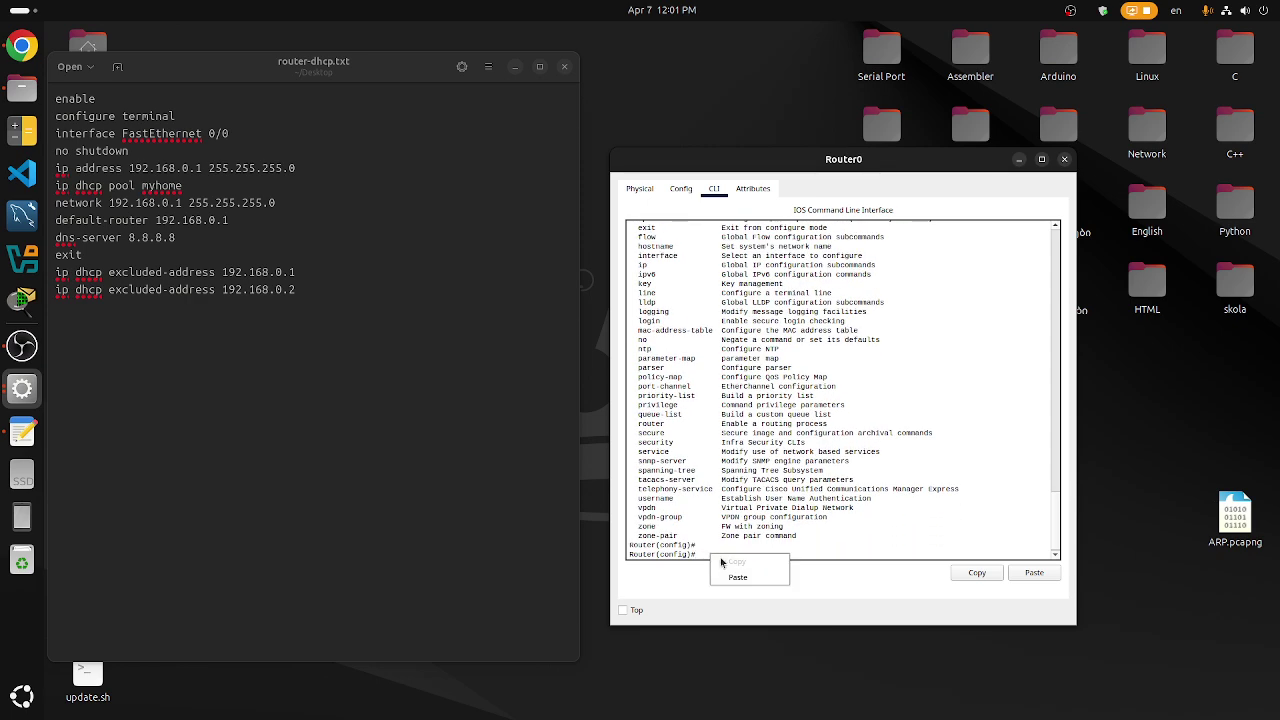
{"action": "left_click", "coordinate": [735, 577]}
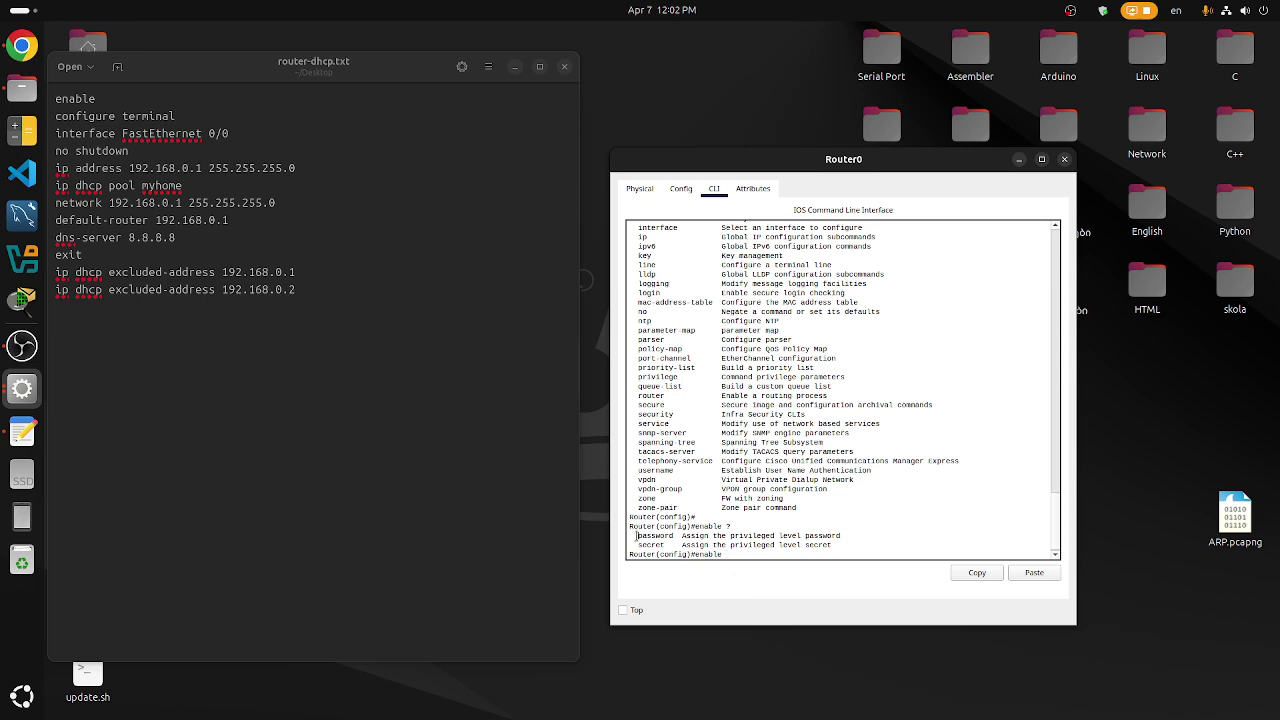
- Set the privileged-level password with enable secret, reusing the secret keyword from the help list and entering the password
{"action": "left_click_drag", "start_coordinate": [637, 536], "coordinate": [664, 546]}
{"action": "left_click", "coordinate": [674, 538]}
{"action": "right_click", "coordinate": [660, 548]}
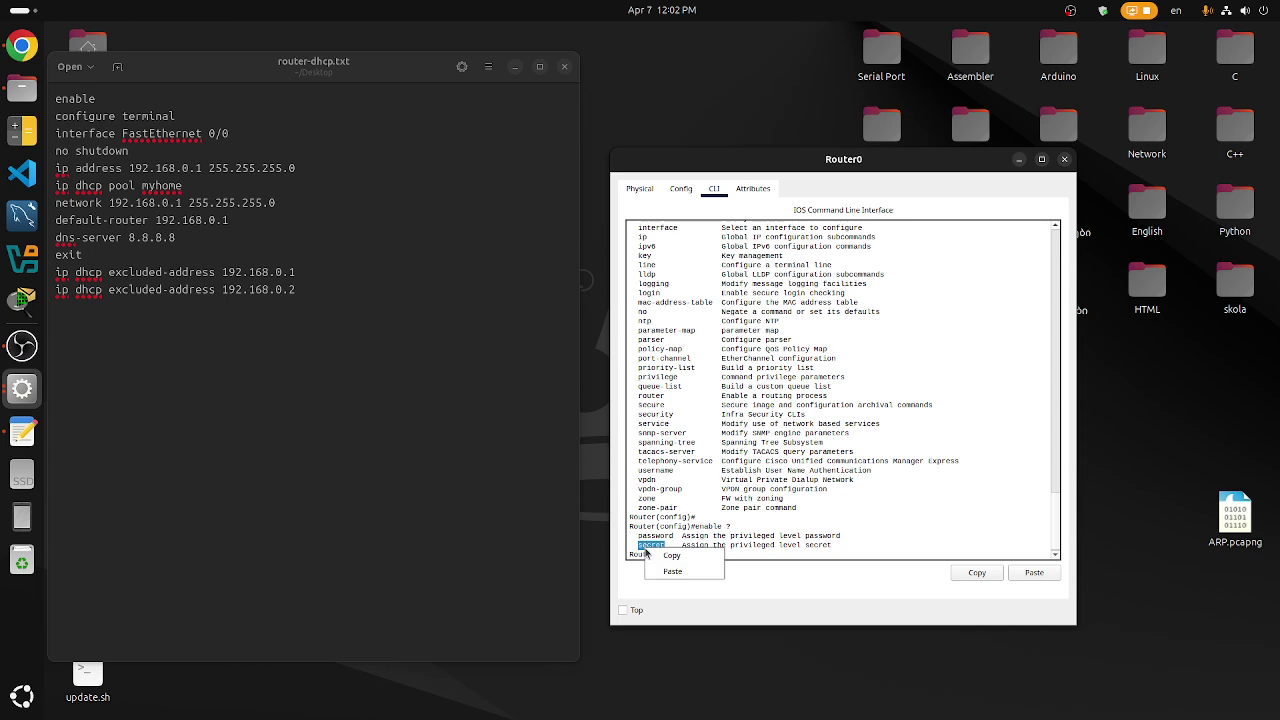
{"action": "left_click", "coordinate": [660, 556]}
{"action": "left_click", "coordinate": [737, 556]}
{"action": "right_click", "coordinate": [737, 556]}
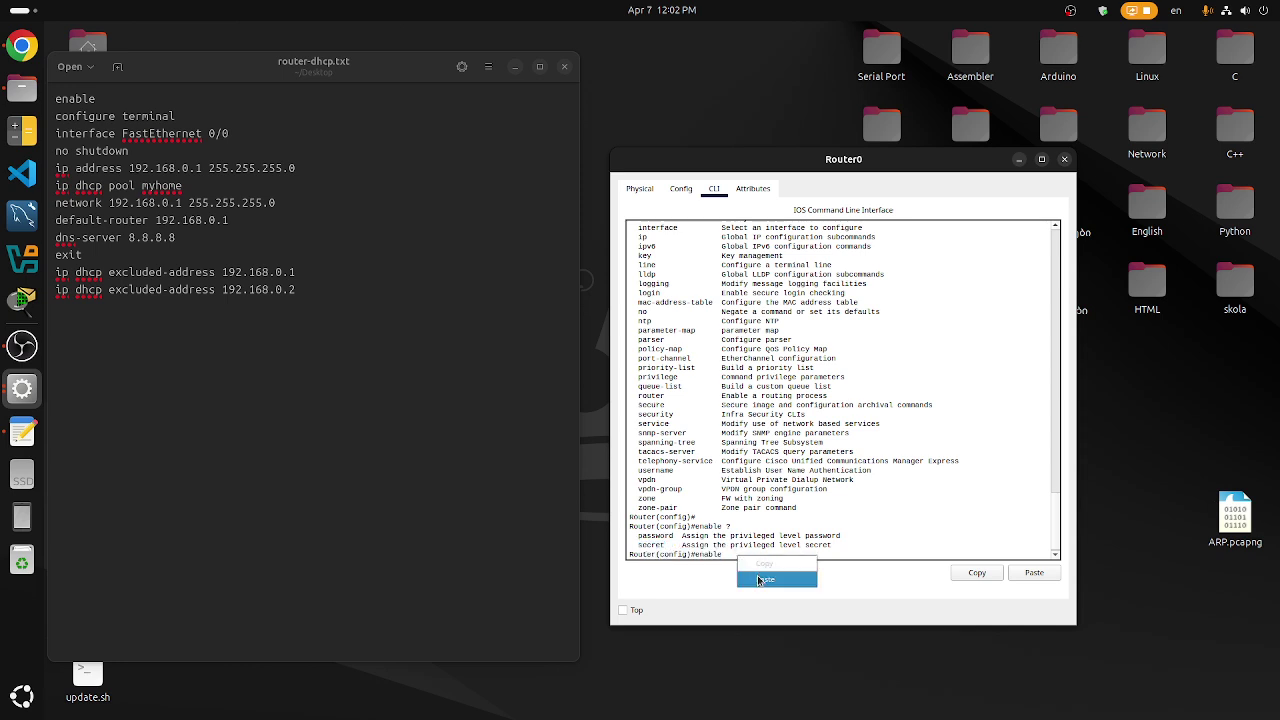
{"action": "left_click", "coordinate": [757, 575]}
{"action": "key", "text": "Return"}
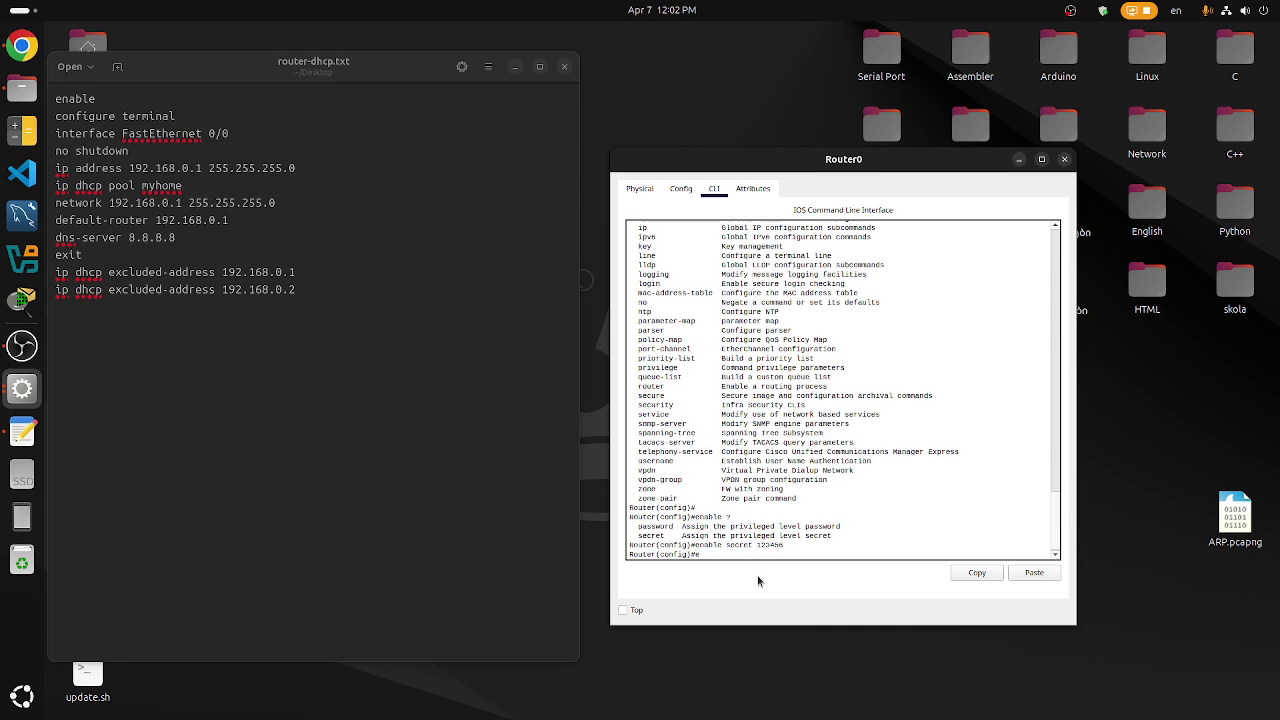
- Leave global configuration mode with exit and save the router configuration with write memory
{"action": "type", "text": "exit"}
{"action": "key", "text": "Return"}
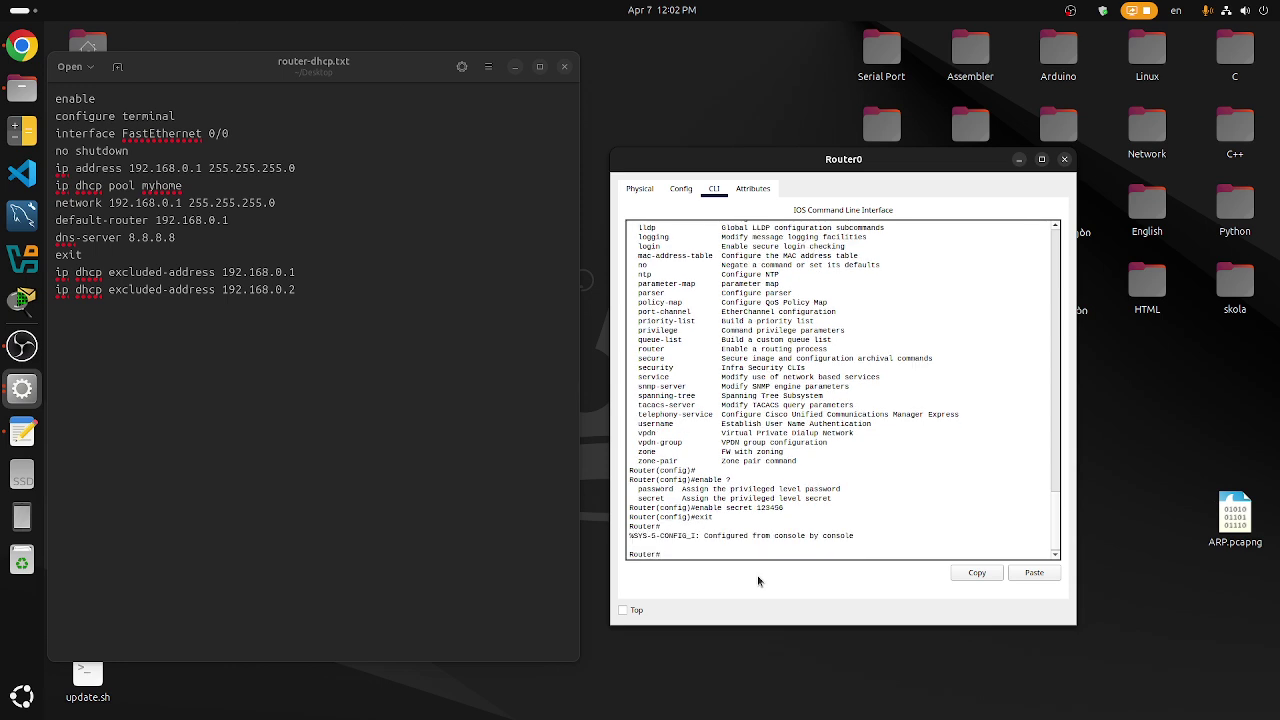
{"action": "type", "text": "write memory"}
{"action": "key", "text": "Return"}
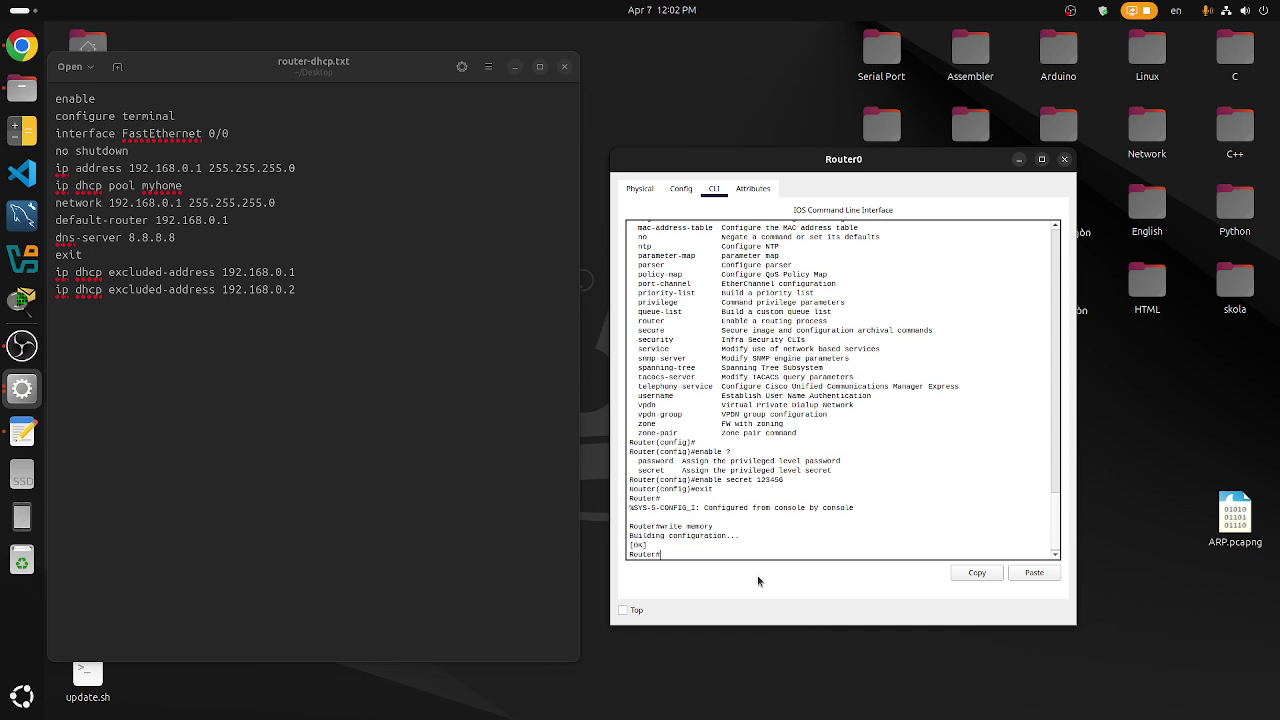
- Log out of the router console with exit, return to the Router> prompt and close the Router0 window
{"action": "type", "text": "exit"}
{"action": "key", "text": "Return"}
{"action": "key", "text": "Return"}
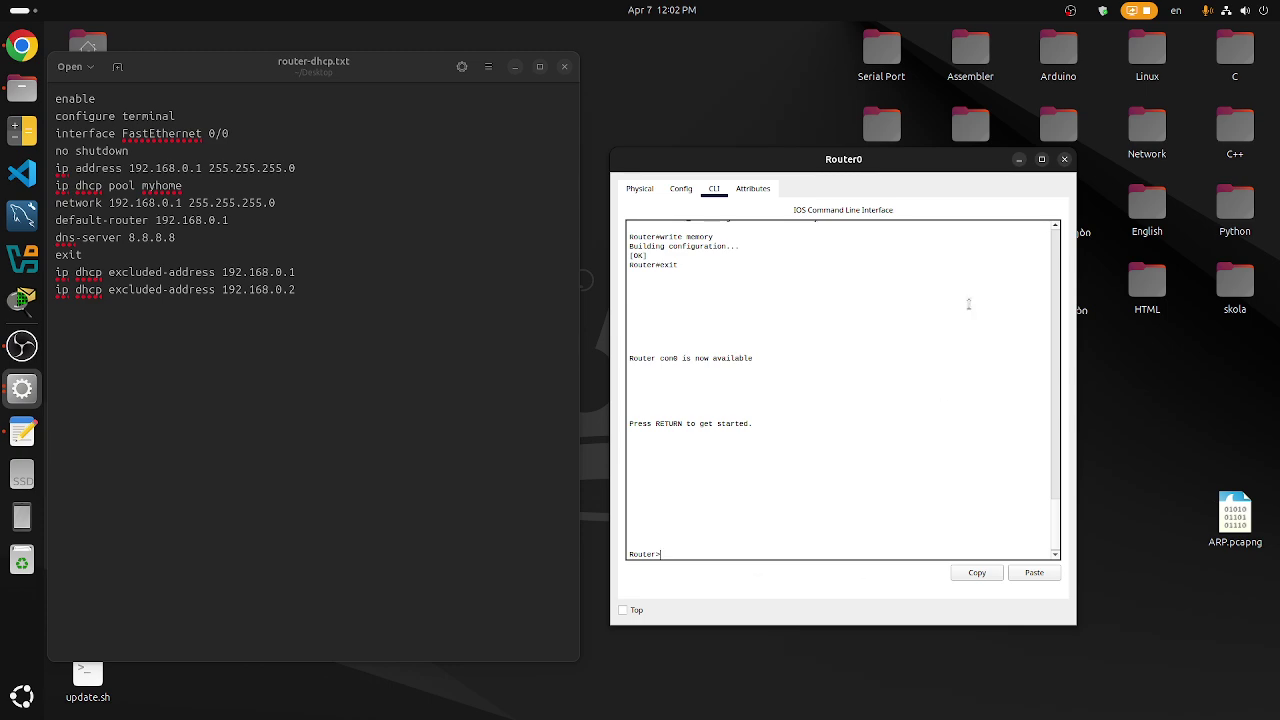
{"action": "left_click", "coordinate": [1064, 162]}
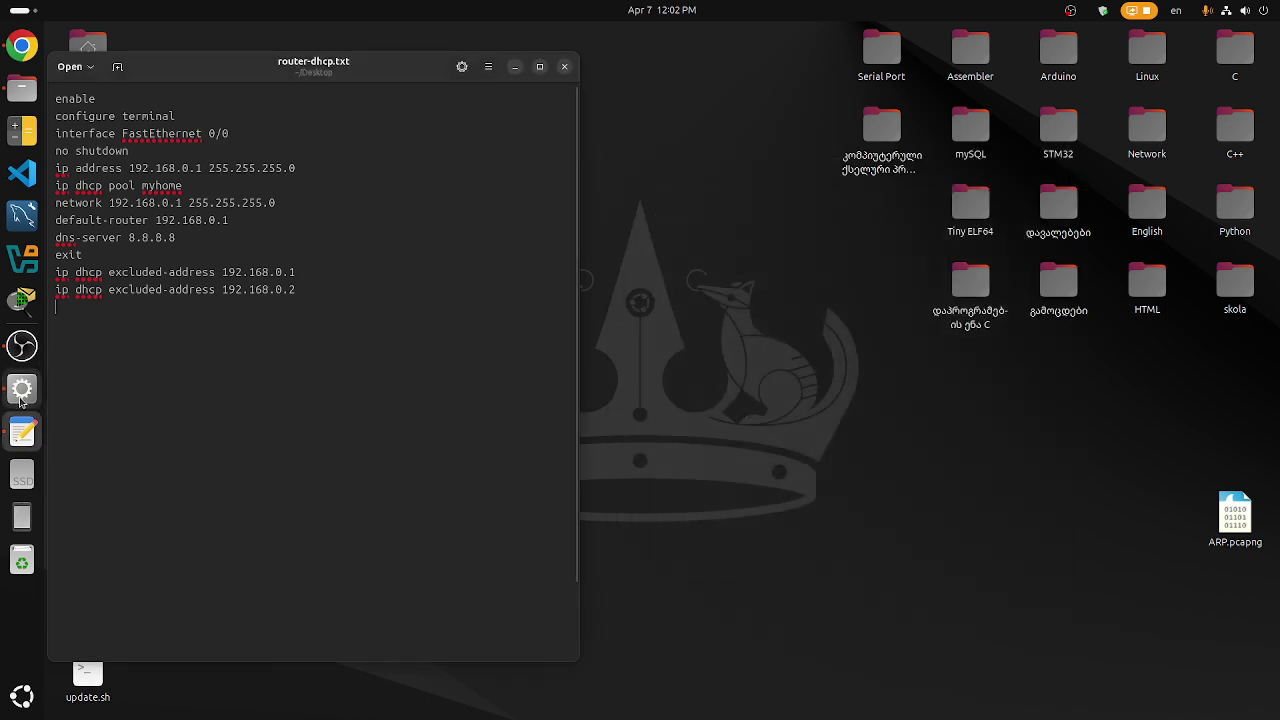
- Switch to the Packet Tracer workspace and connect Switch0 to Router0 with an automatically chosen connection type
{"action": "left_click", "coordinate": [22, 388]}
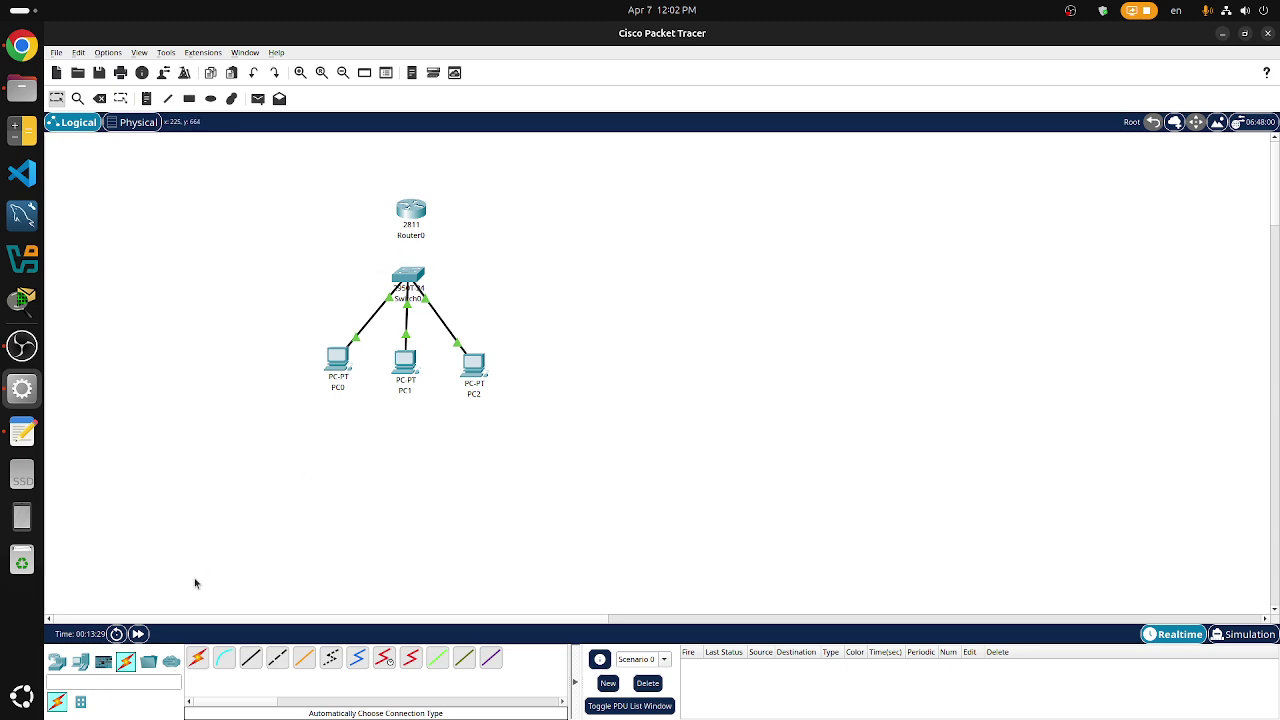
{"action": "left_click", "coordinate": [197, 657]}
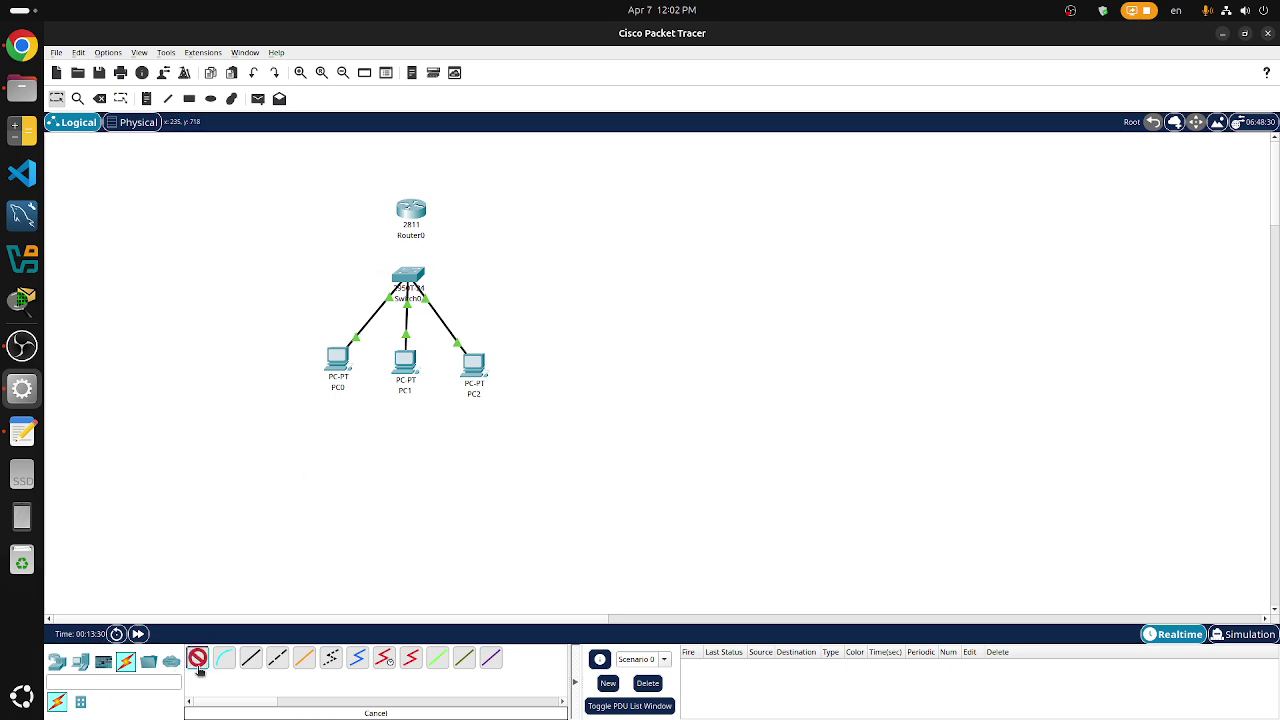
{"action": "left_click", "coordinate": [410, 276]}
{"action": "left_click", "coordinate": [410, 210]}
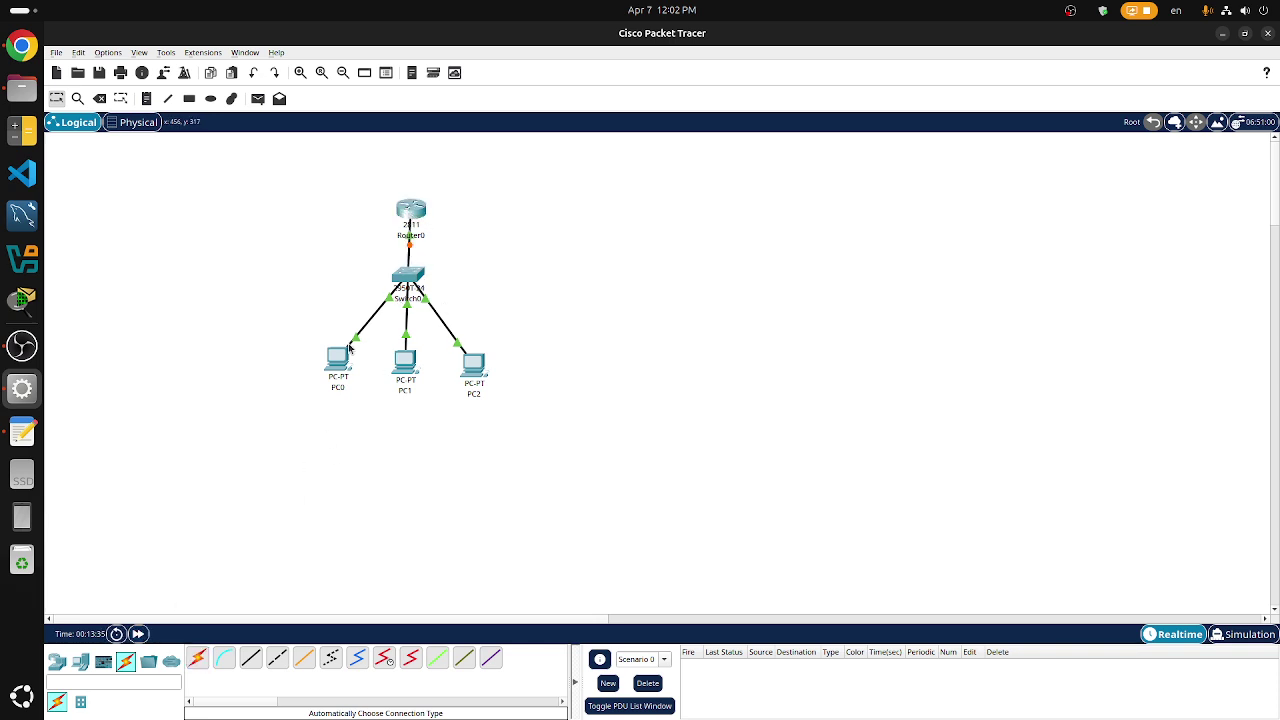
- Set the IPv4 configuration of PC0's FastEthernet0 interface to DHCP and close the PC0 window
{"action": "left_click", "coordinate": [342, 360]}
{"action": "left_click", "coordinate": [541, 204]}
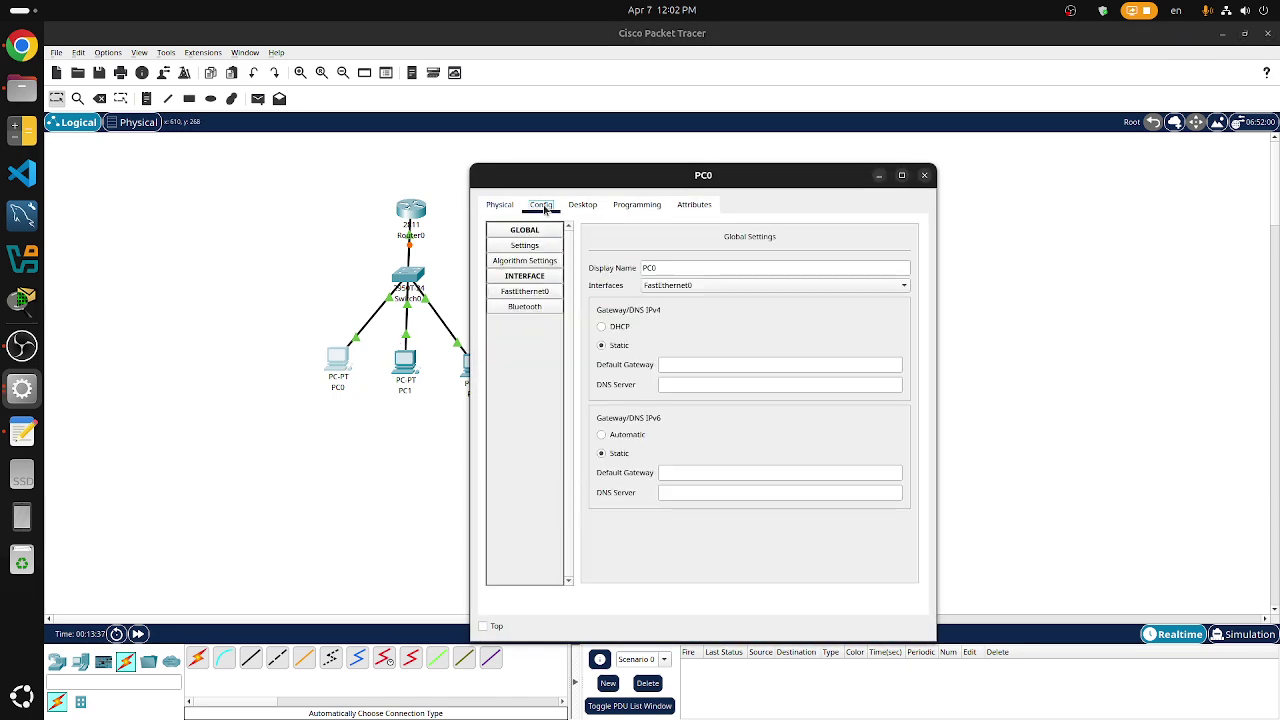
{"action": "left_click", "coordinate": [524, 292]}
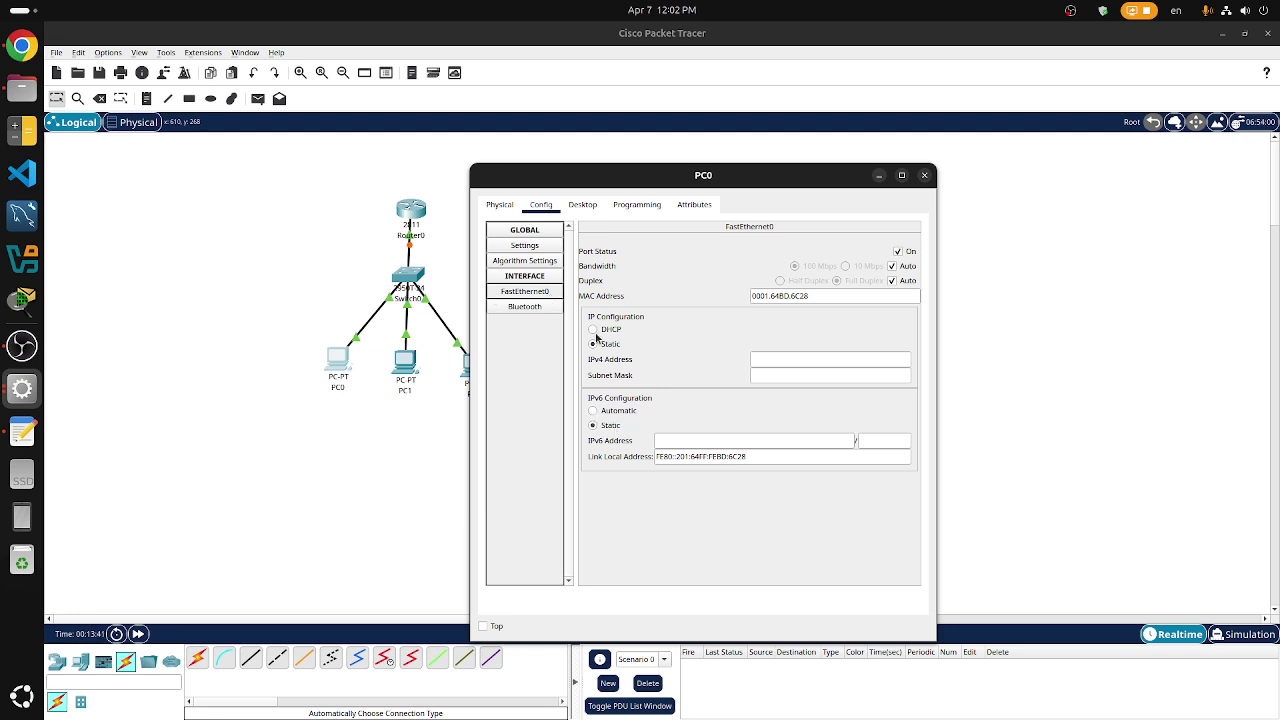
{"action": "left_click", "coordinate": [594, 331]}
{"action": "left_click", "coordinate": [924, 175]}
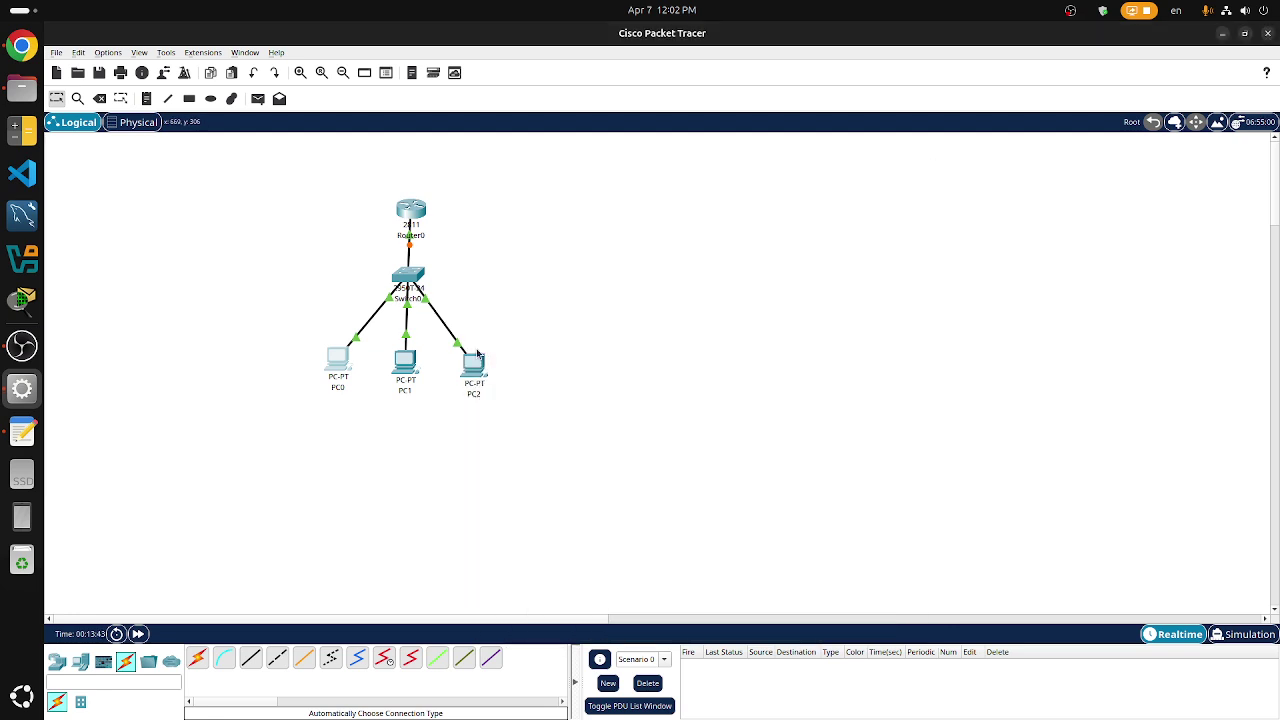
- Set the IPv4 configuration of PC1's FastEthernet0 interface to DHCP and close the PC1 window
{"action": "left_click", "coordinate": [411, 368]}
{"action": "left_click", "coordinate": [541, 205]}
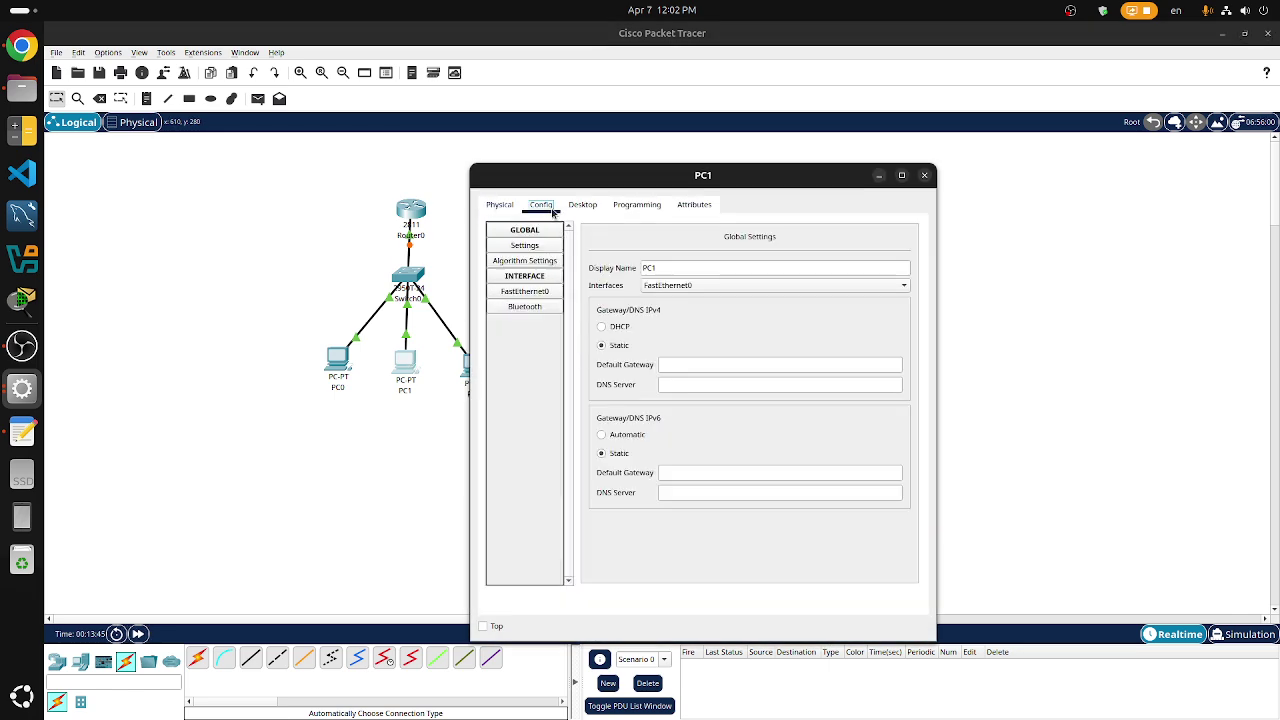
{"action": "left_click", "coordinate": [525, 292]}
{"action": "left_click", "coordinate": [606, 331]}
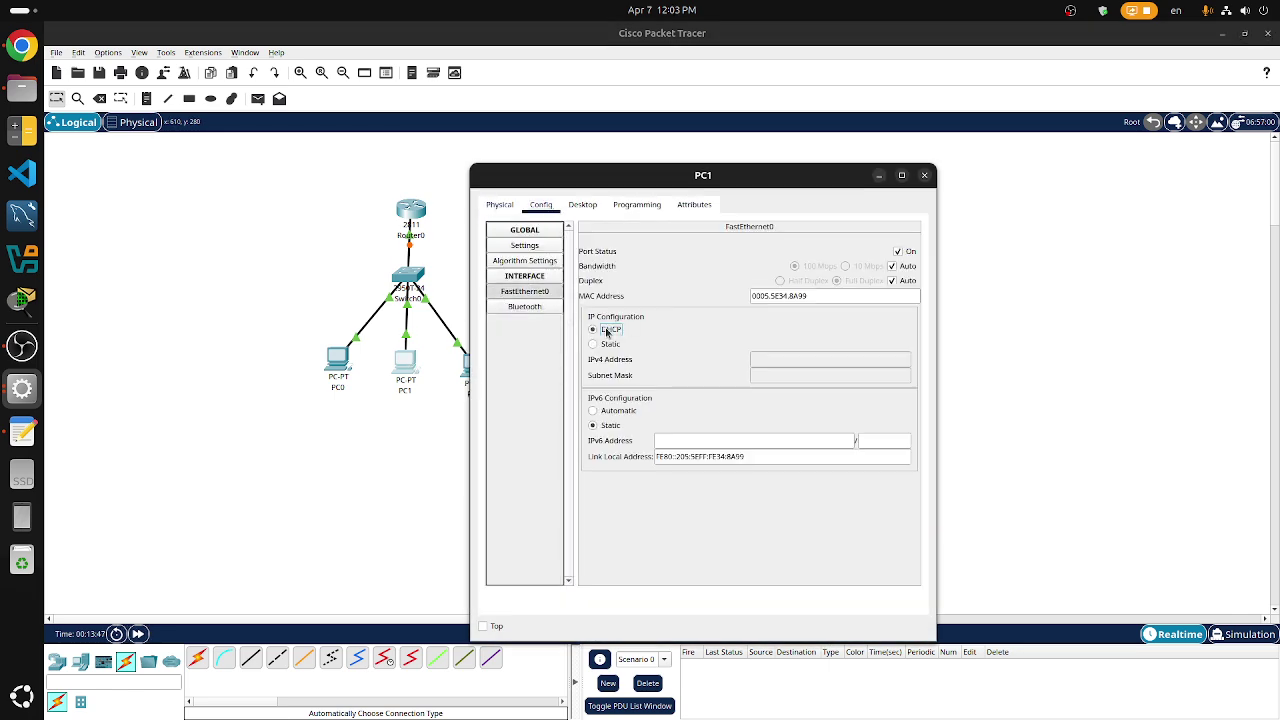
{"action": "left_click", "coordinate": [924, 175]}
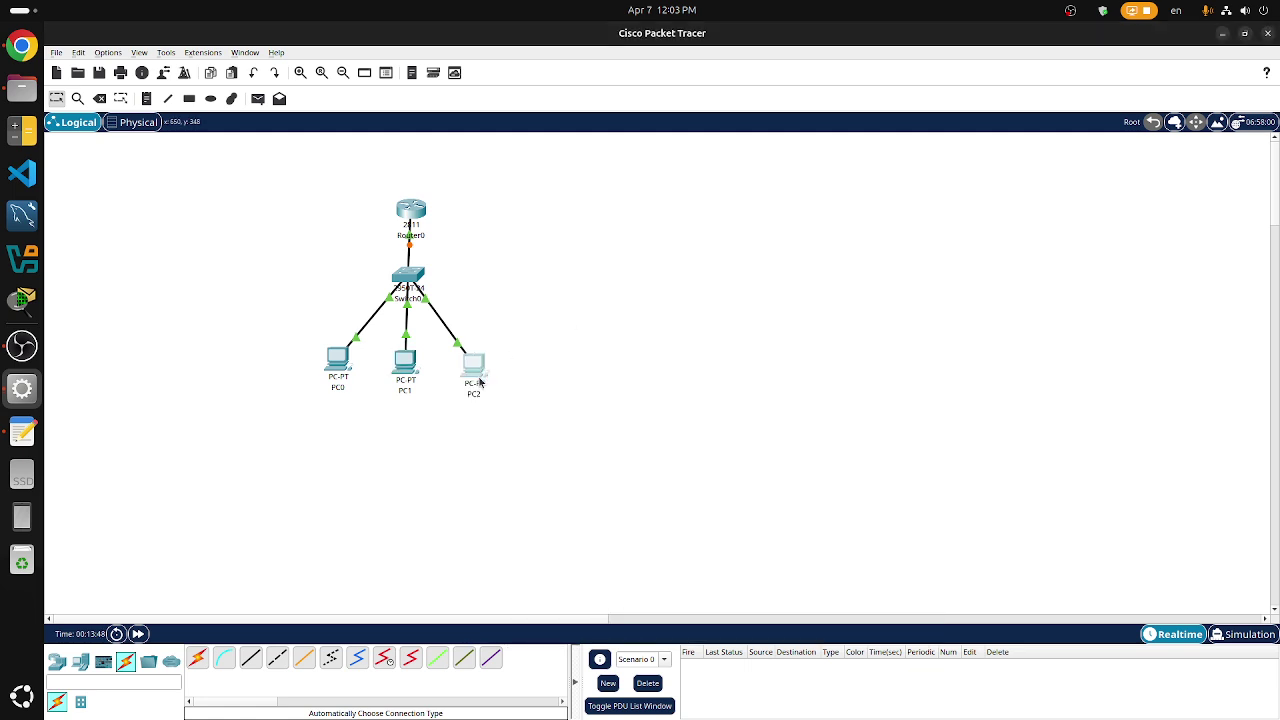
- Set the IPv4 configuration of PC2's FastEthernet0 interface to DHCP and close the PC2 window
{"action": "left_click", "coordinate": [472, 364]}
{"action": "left_click", "coordinate": [541, 205]}
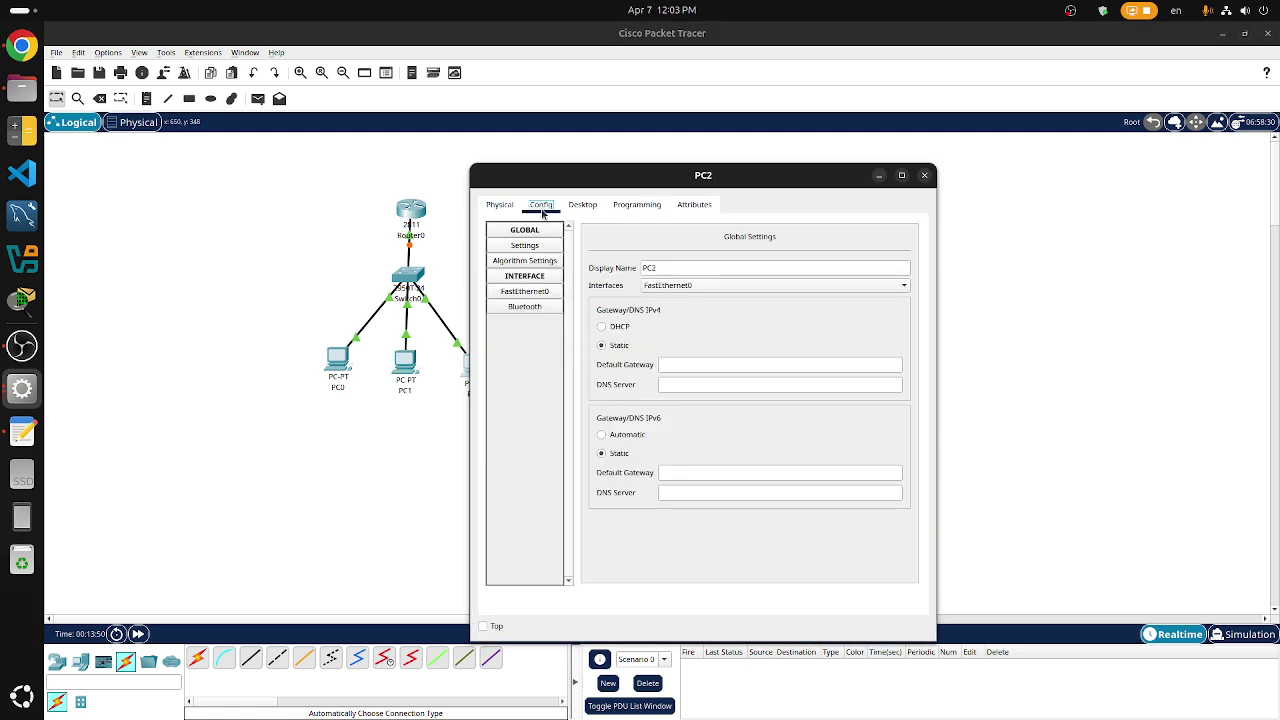
{"action": "left_click", "coordinate": [525, 292]}
{"action": "left_click", "coordinate": [604, 330]}
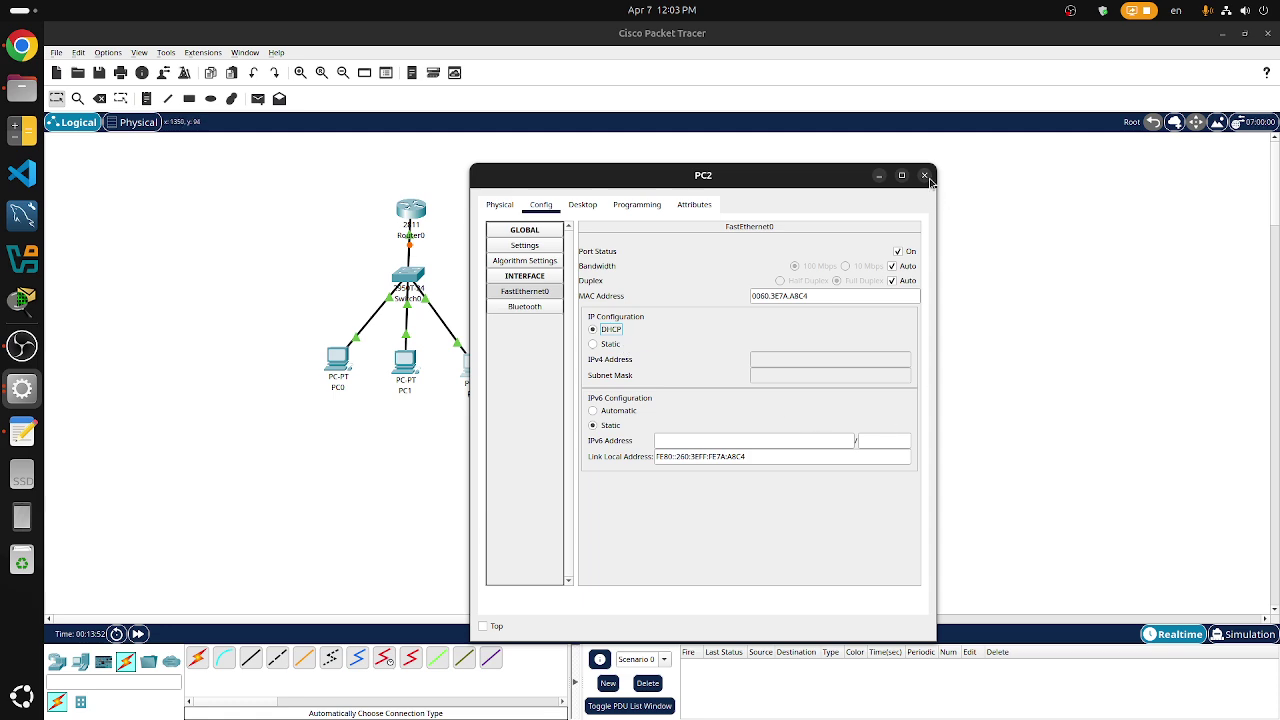
{"action": "left_click", "coordinate": [924, 175]}
- Fast-forward the simulation time and check the addresses assigned to PC0, PC1 and PC2
{"action": "left_click", "coordinate": [138, 633]}
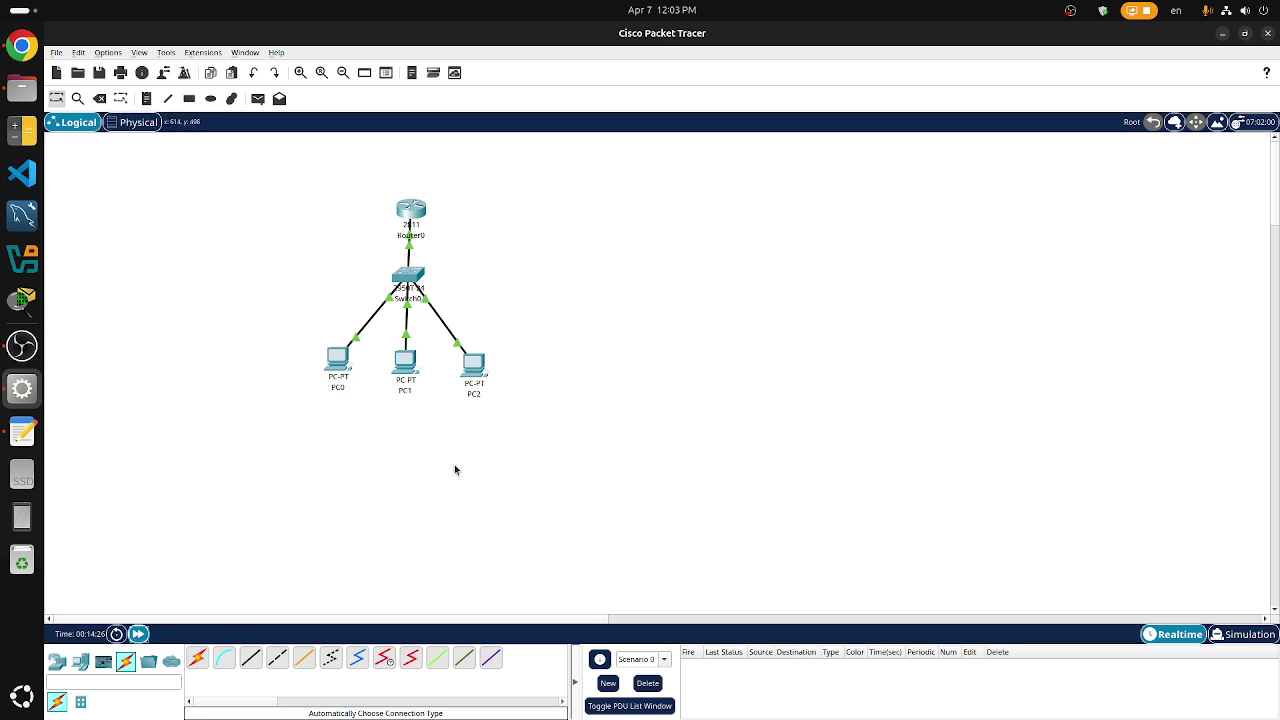
{"action": "mouse_move", "coordinate": [341, 359]}
{"action": "mouse_move", "coordinate": [409, 368]}
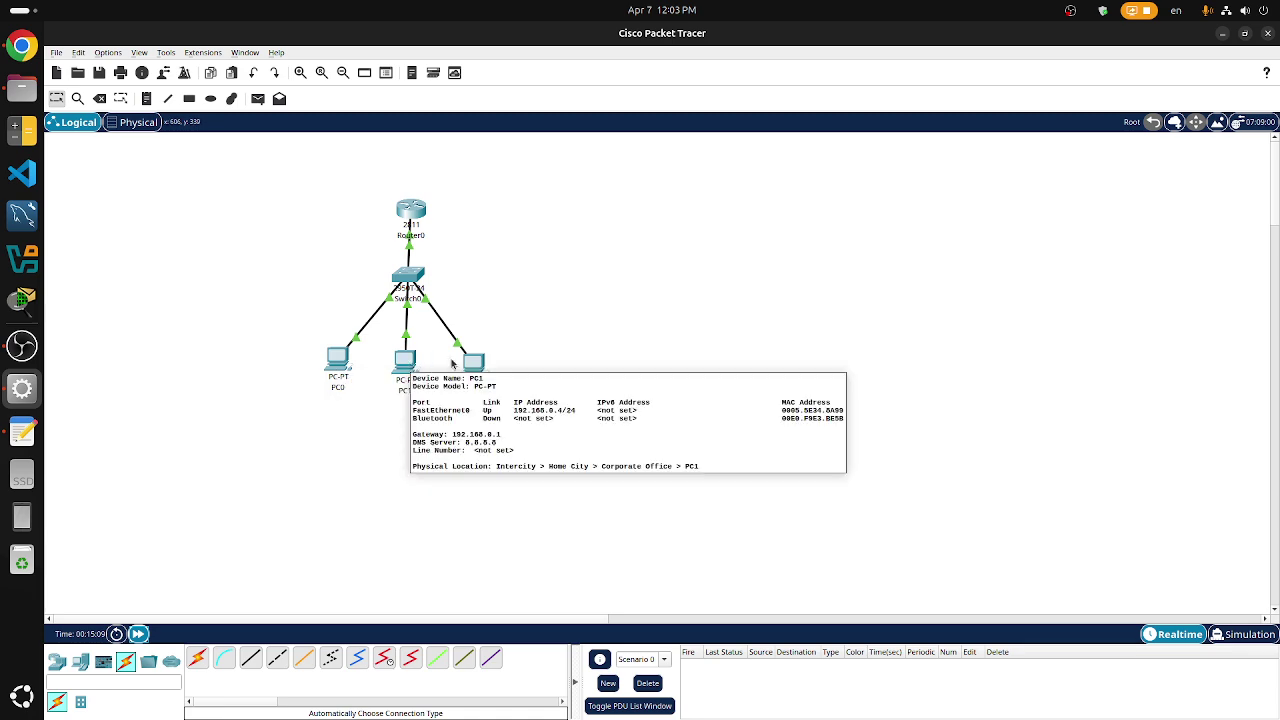
{"action": "mouse_move", "coordinate": [472, 364]}
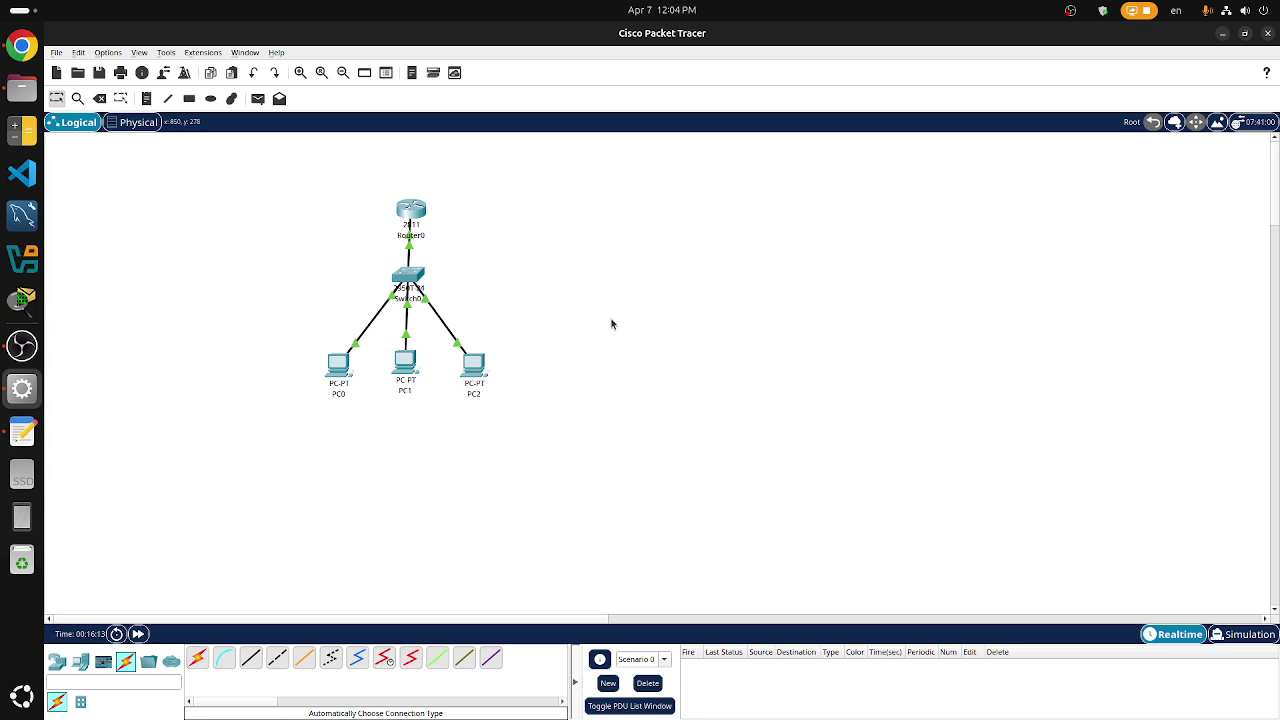
- Copy the enable secret command with its password from Router0's command line into router-dhcp.txt as a new last line
{"action": "left_click", "coordinate": [22, 432]}
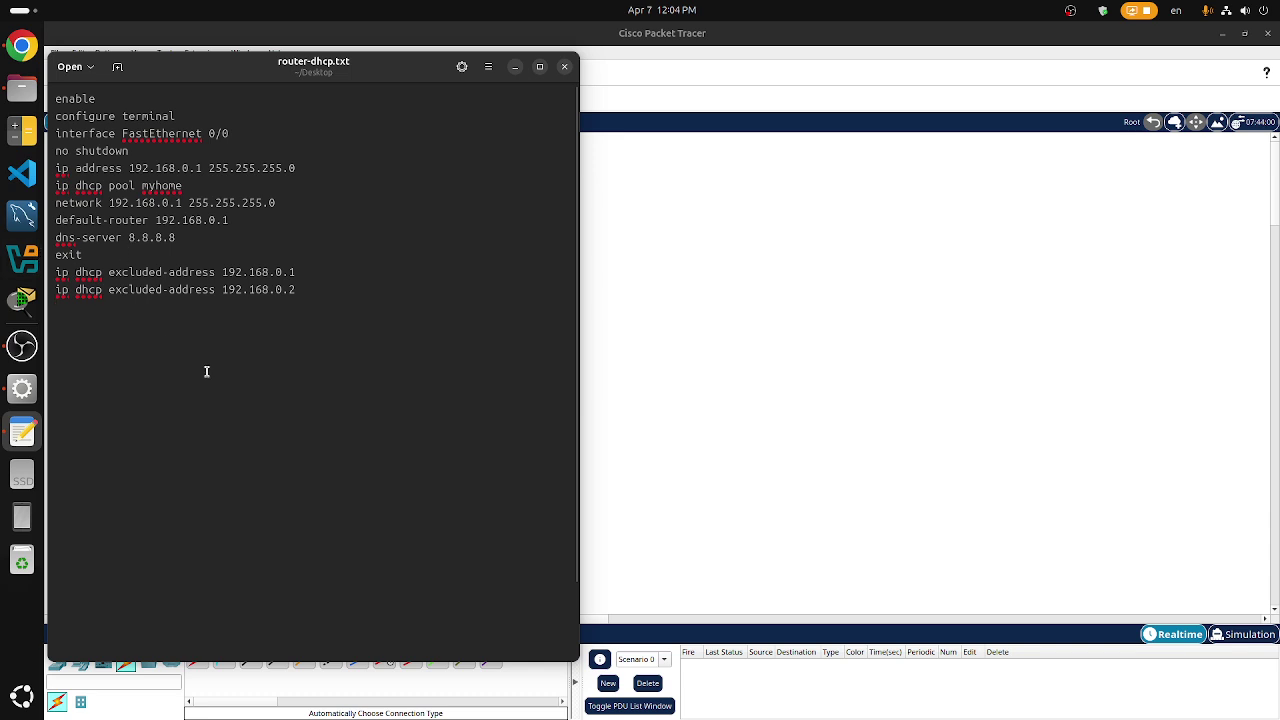
{"action": "left_click", "coordinate": [649, 338]}
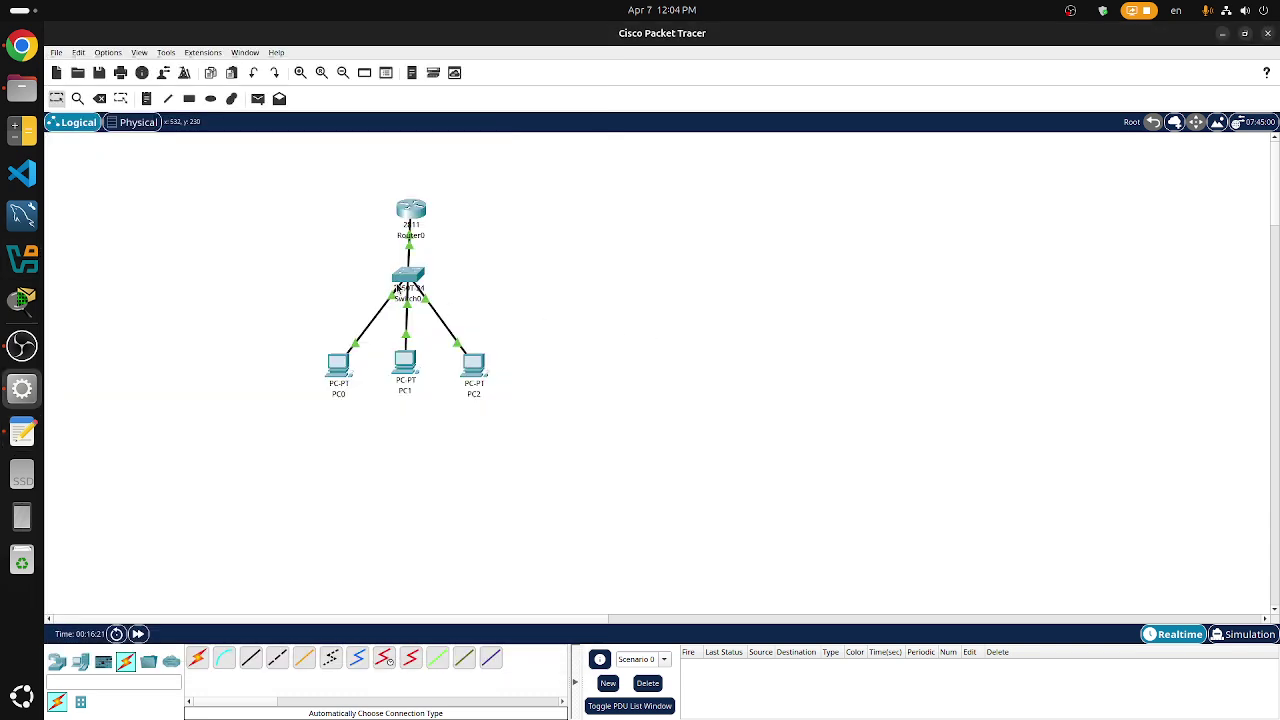
{"action": "left_click", "coordinate": [413, 212]}
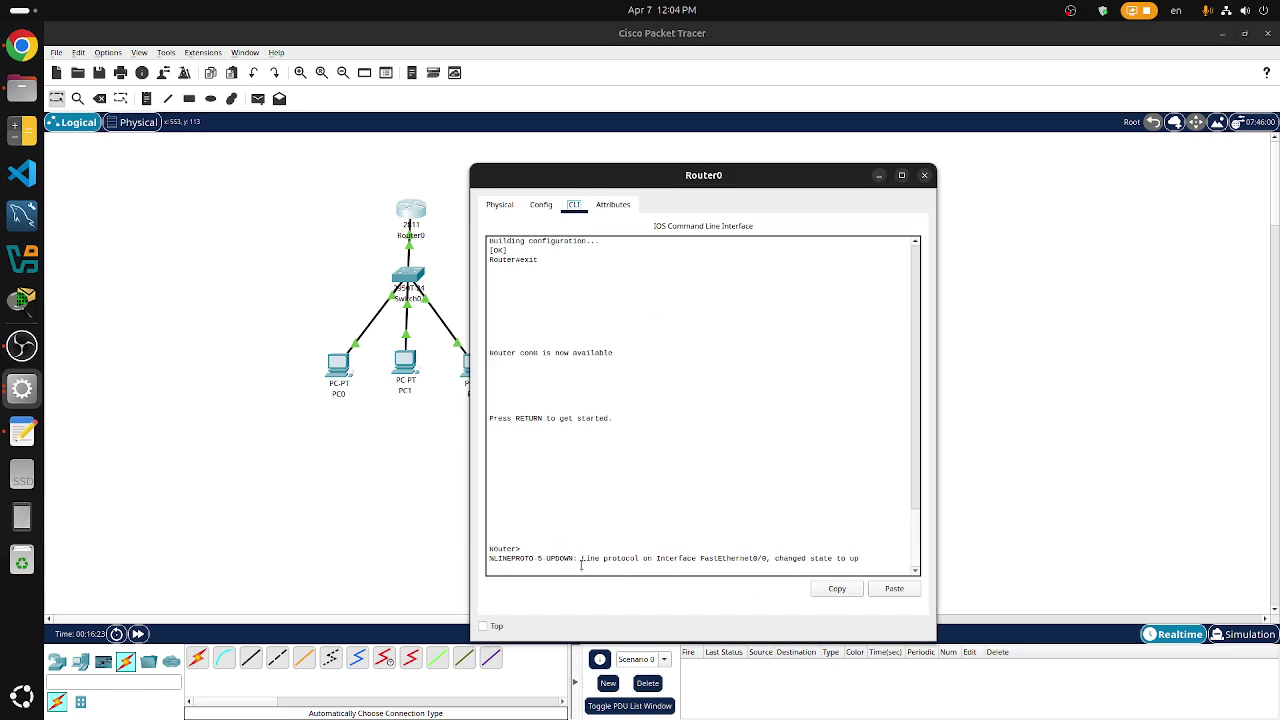
{"action": "scroll", "coordinate": [586, 508], "scroll_direction": "up", "scroll_amount": 5}
{"action": "scroll", "coordinate": [586, 508], "scroll_direction": "up", "scroll_amount": 6}
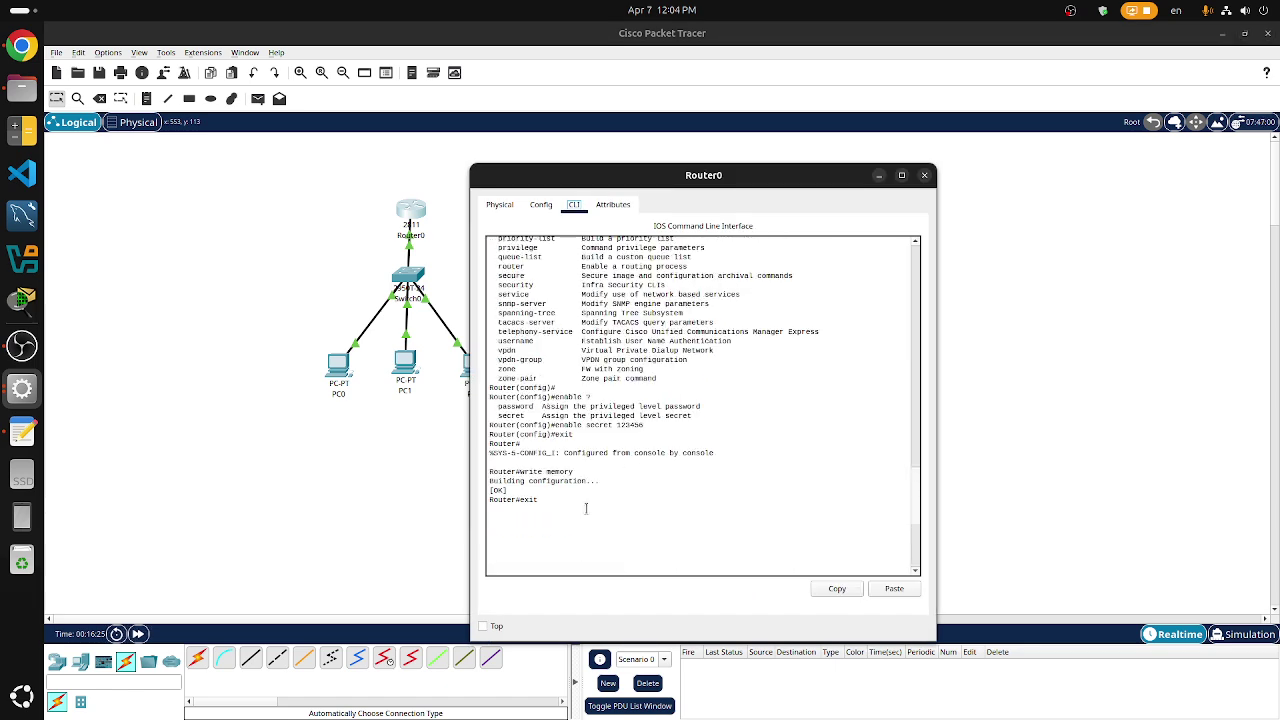
{"action": "scroll", "coordinate": [586, 508], "scroll_direction": "down", "scroll_amount": 5}
{"action": "left_click", "coordinate": [556, 427]}
{"action": "left_click_drag", "start_coordinate": [556, 427], "coordinate": [650, 427]}
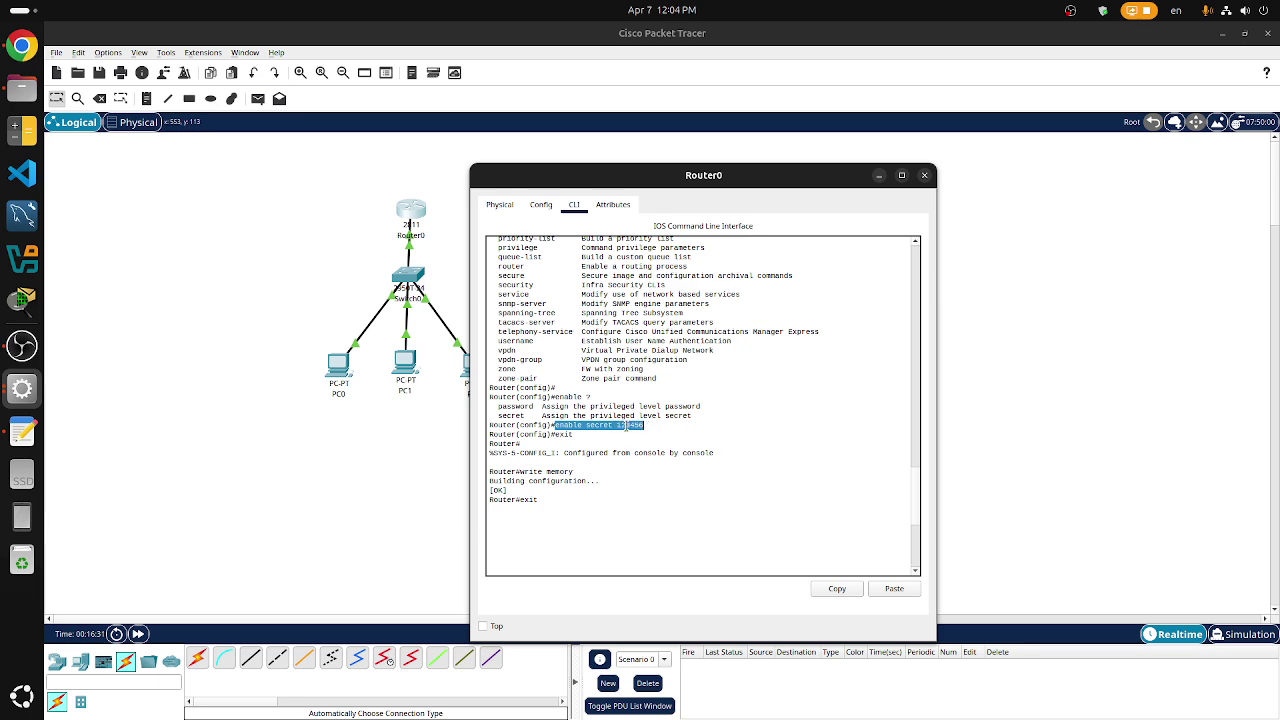
{"action": "right_click", "coordinate": [626, 428]}
{"action": "left_click", "coordinate": [663, 436]}
{"action": "left_click", "coordinate": [22, 432]}
{"action": "left_click", "coordinate": [112, 327]}
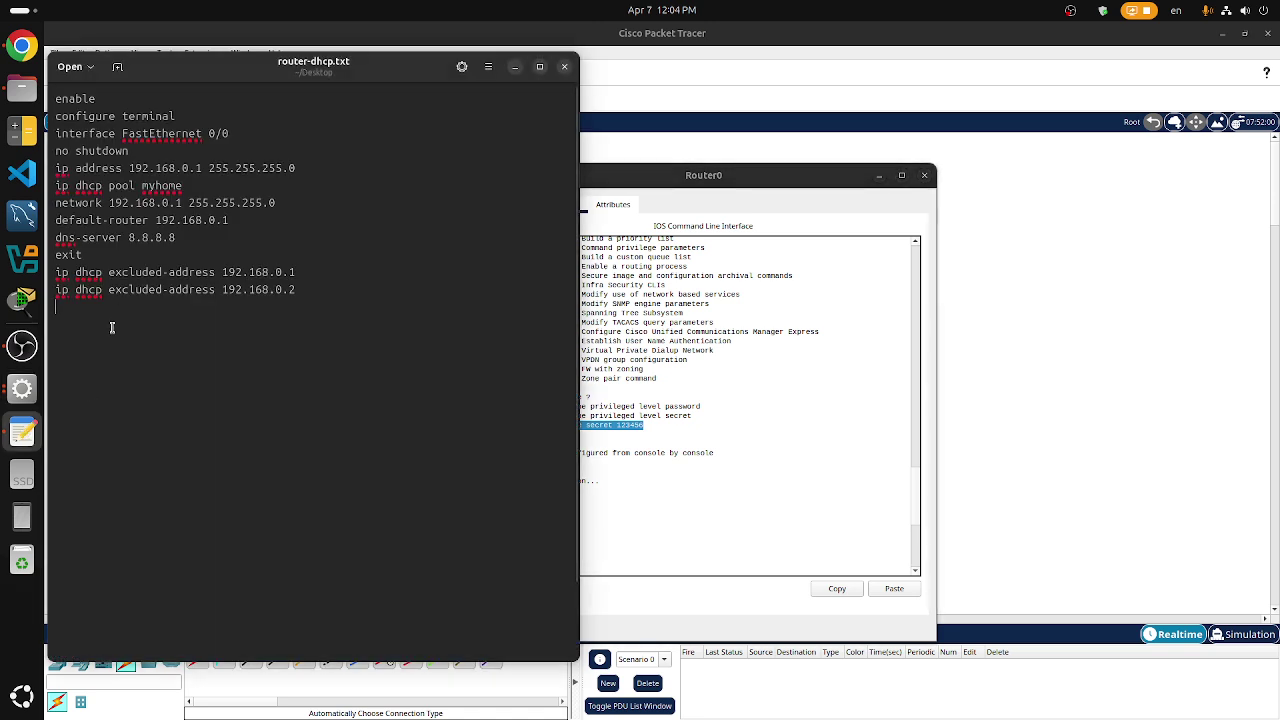
{"action": "key", "text": "ctrl+v"}
{"action": "key", "text": "Return"}
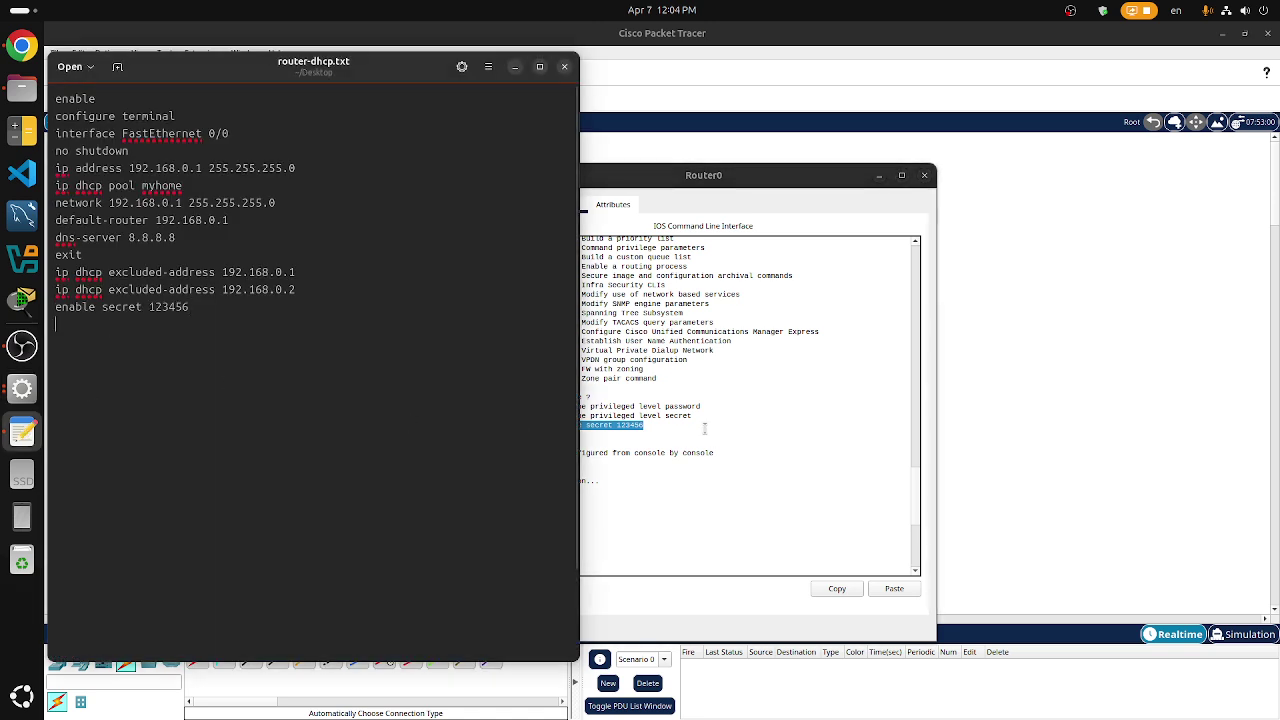
- Copy the exit command that follows enable secret from the router console into the next line of router-dhcp.txt
{"action": "left_click", "coordinate": [705, 431]}
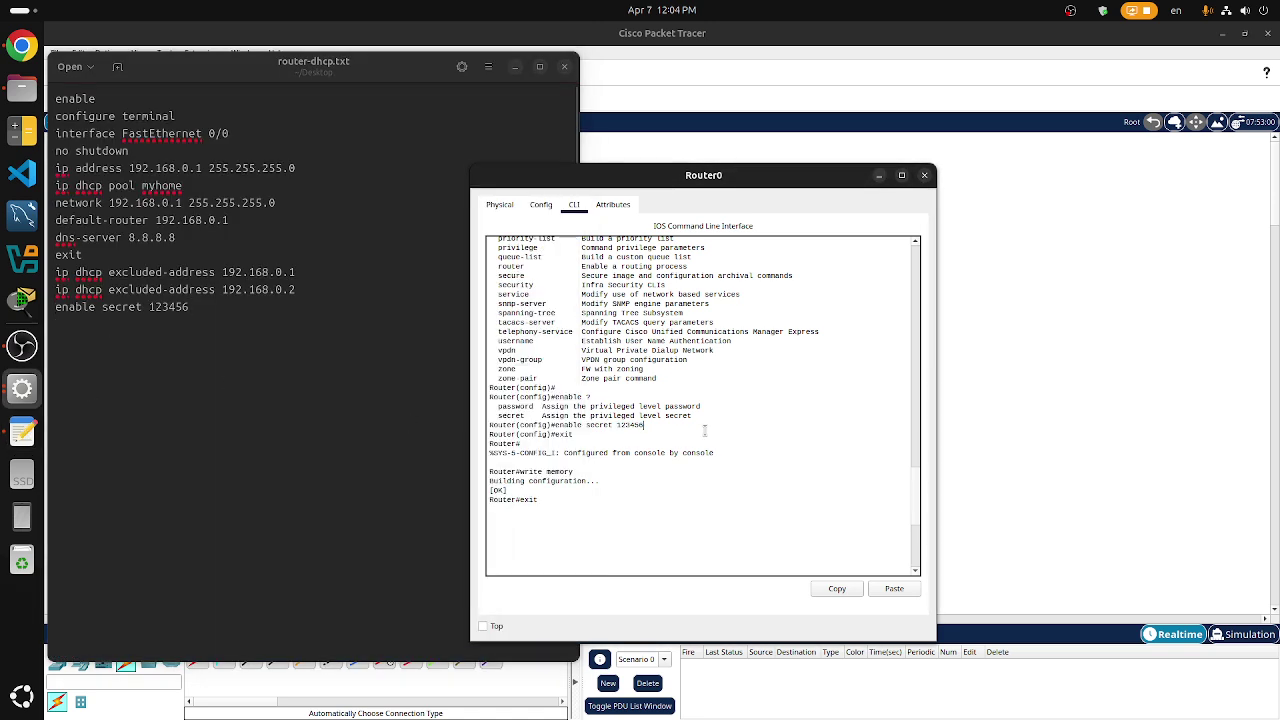
{"action": "double_click", "coordinate": [560, 434]}
{"action": "right_click", "coordinate": [564, 435]}
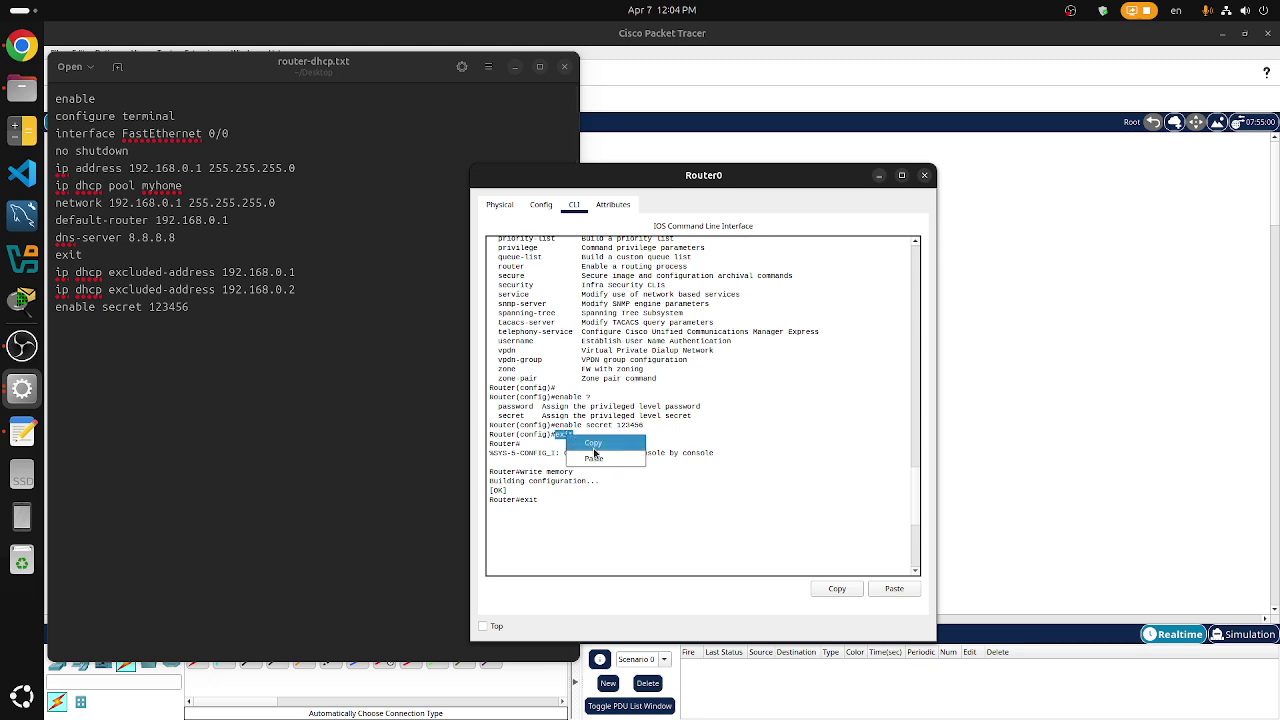
{"action": "left_click", "coordinate": [596, 451]}
{"action": "left_click", "coordinate": [110, 341]}
{"action": "key", "text": "ctrl+v"}
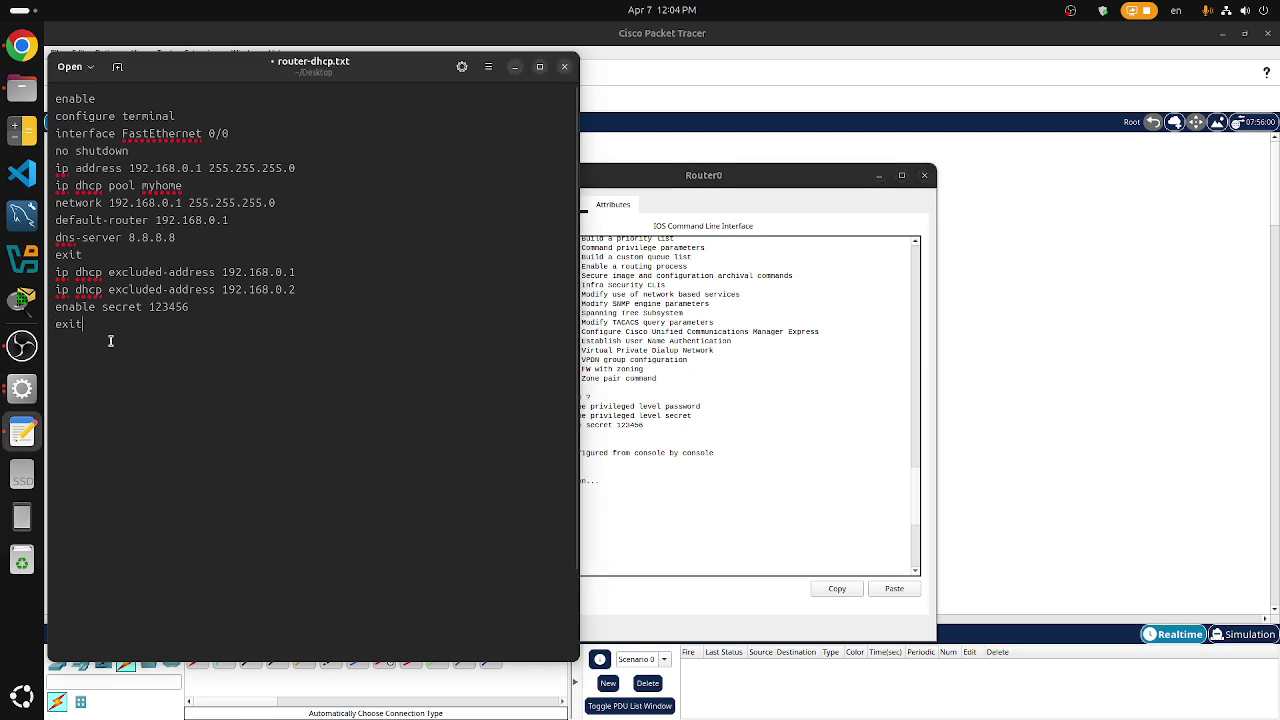
{"action": "key", "text": "Return"}
- Copy the write memory command from the router console and add it as the next line of router-dhcp.txt
{"action": "left_click", "coordinate": [589, 425]}
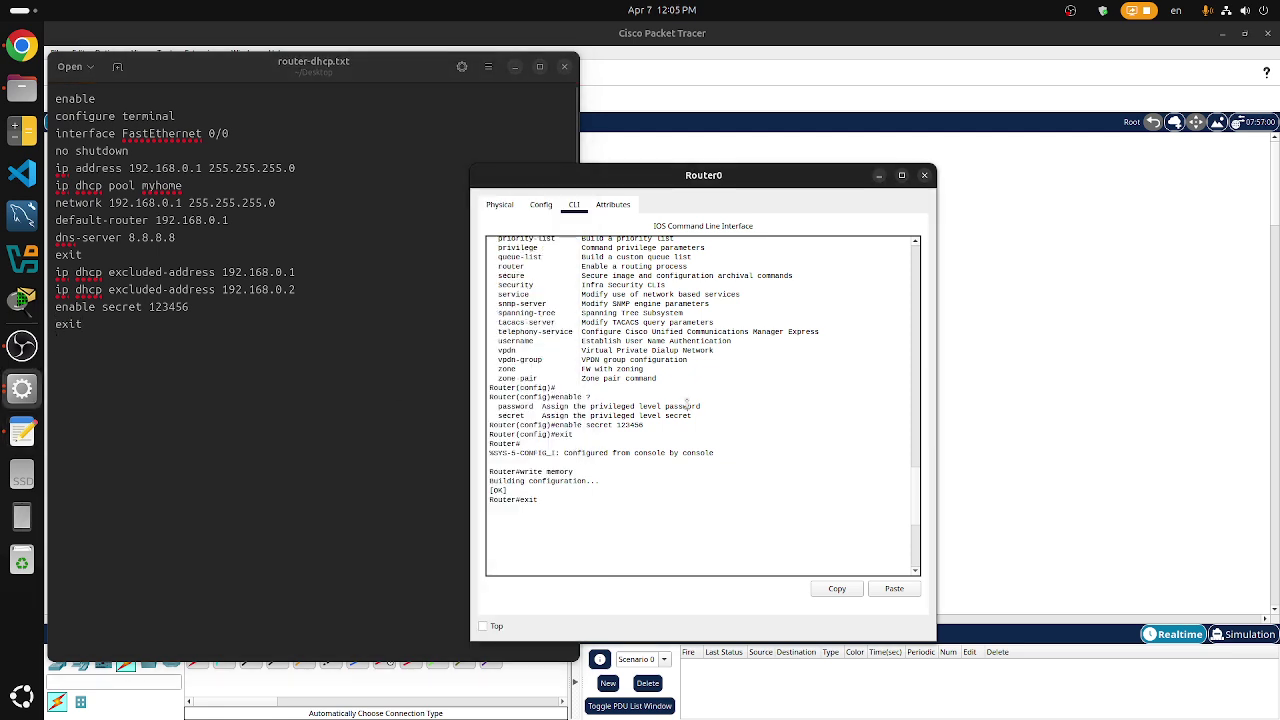
{"action": "left_click_drag", "start_coordinate": [518, 471], "coordinate": [575, 472]}
{"action": "right_click", "coordinate": [555, 470]}
{"action": "left_click", "coordinate": [574, 478]}
{"action": "left_click", "coordinate": [92, 356]}
{"action": "key", "text": "ctrl+v"}
{"action": "key", "text": "Return"}
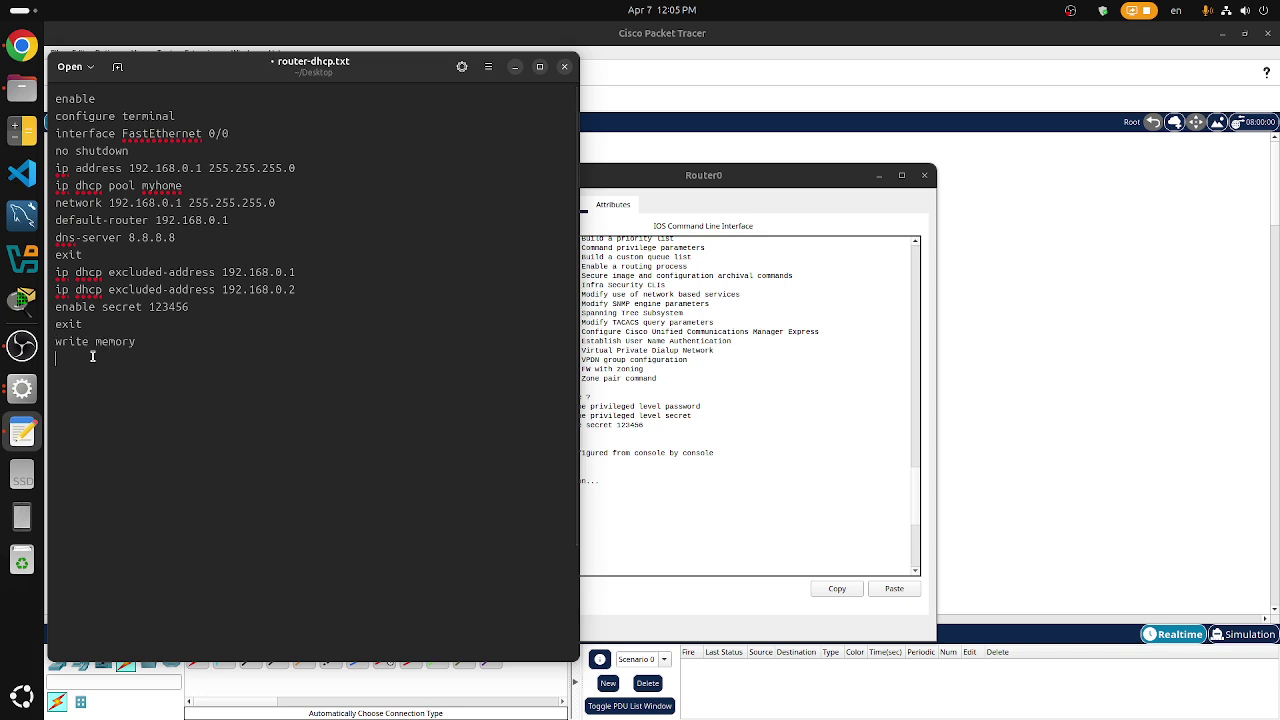
- Duplicate the exit line below write memory in router-dhcp.txt and save the file
{"action": "key", "text": "Up"}
{"action": "key", "text": "Up"}
{"action": "key", "text": "shift+End"}
{"action": "key", "text": "ctrl+c"}
{"action": "key", "text": "Down"}
{"action": "key", "text": "Down"}
{"action": "key", "text": "ctrl+v"}
{"action": "key", "text": "Return"}
{"action": "key", "text": "ctrl+s"}
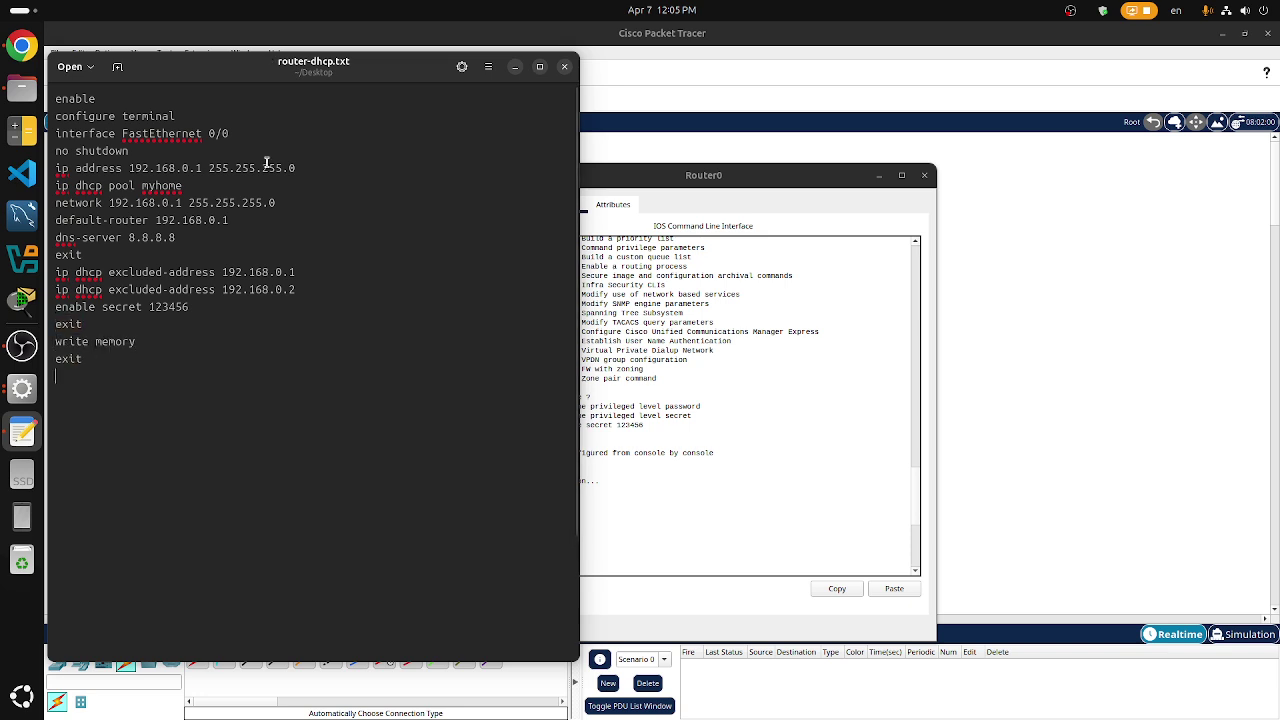
- Review the full command list in router-dhcp.txt, and close both the text file and the Router0 configuration window
{"action": "left_click", "coordinate": [55, 99]}
{"action": "left_click_drag", "start_coordinate": [55, 99], "coordinate": [133, 357]}
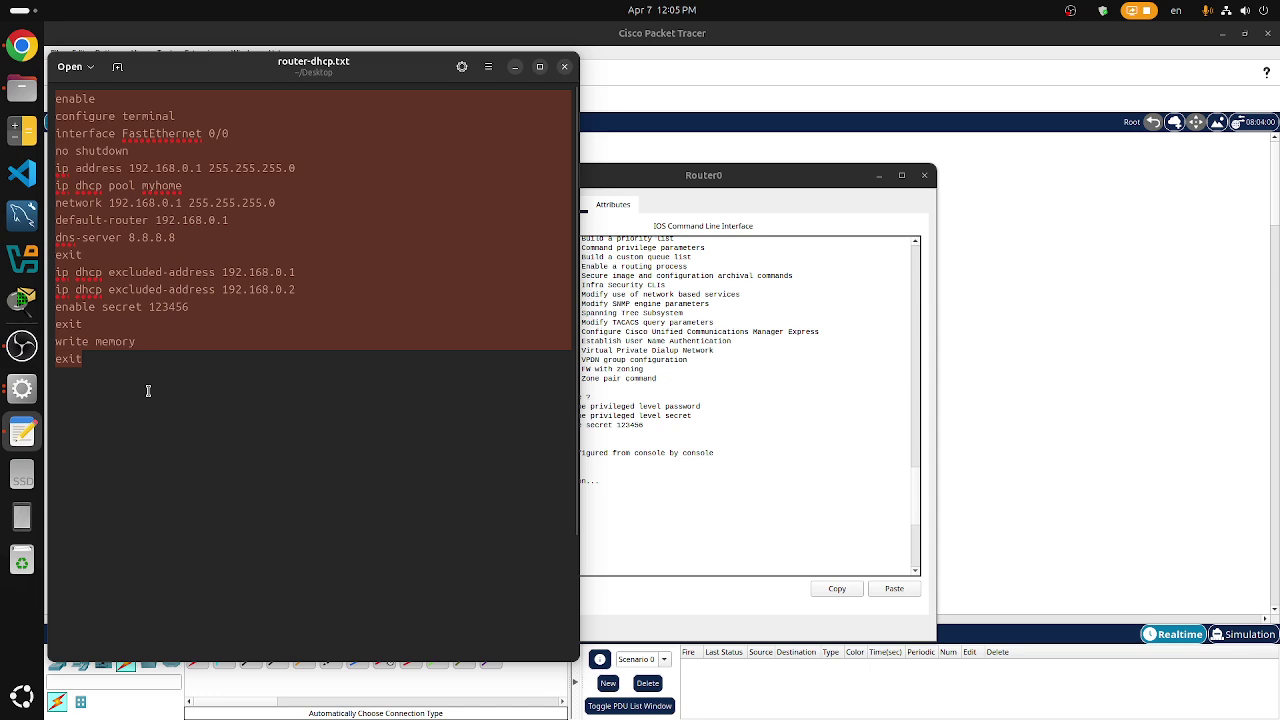
{"action": "left_click", "coordinate": [148, 391]}
{"action": "left_click", "coordinate": [564, 67]}
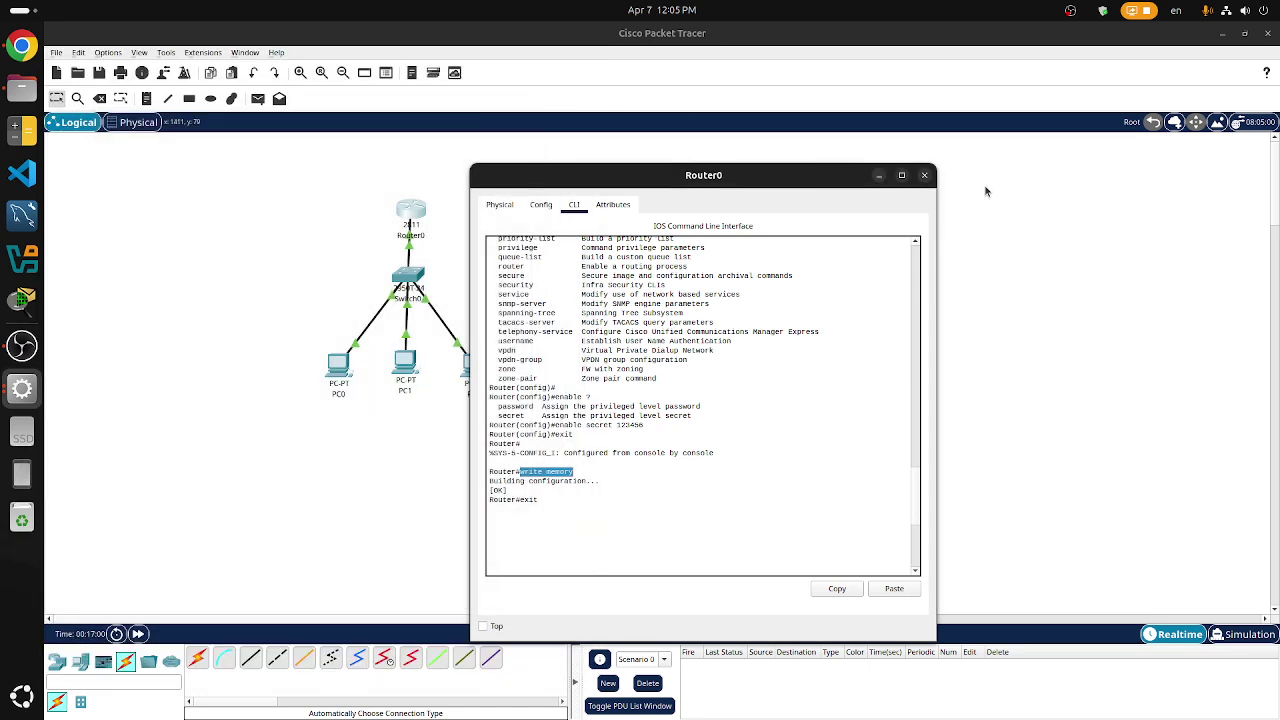
{"action": "left_click", "coordinate": [924, 175]}
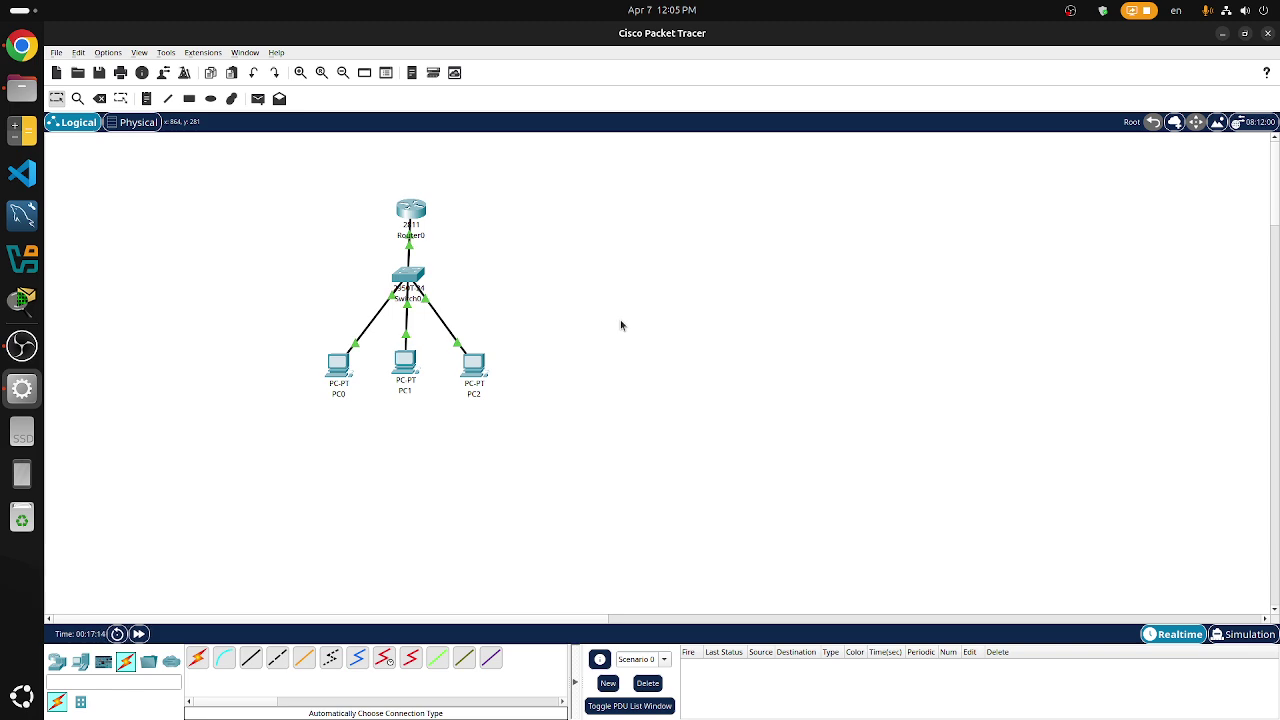
- Empty the desktop trash and confirm the permanent deletion
{"action": "right_click", "coordinate": [22, 517]}
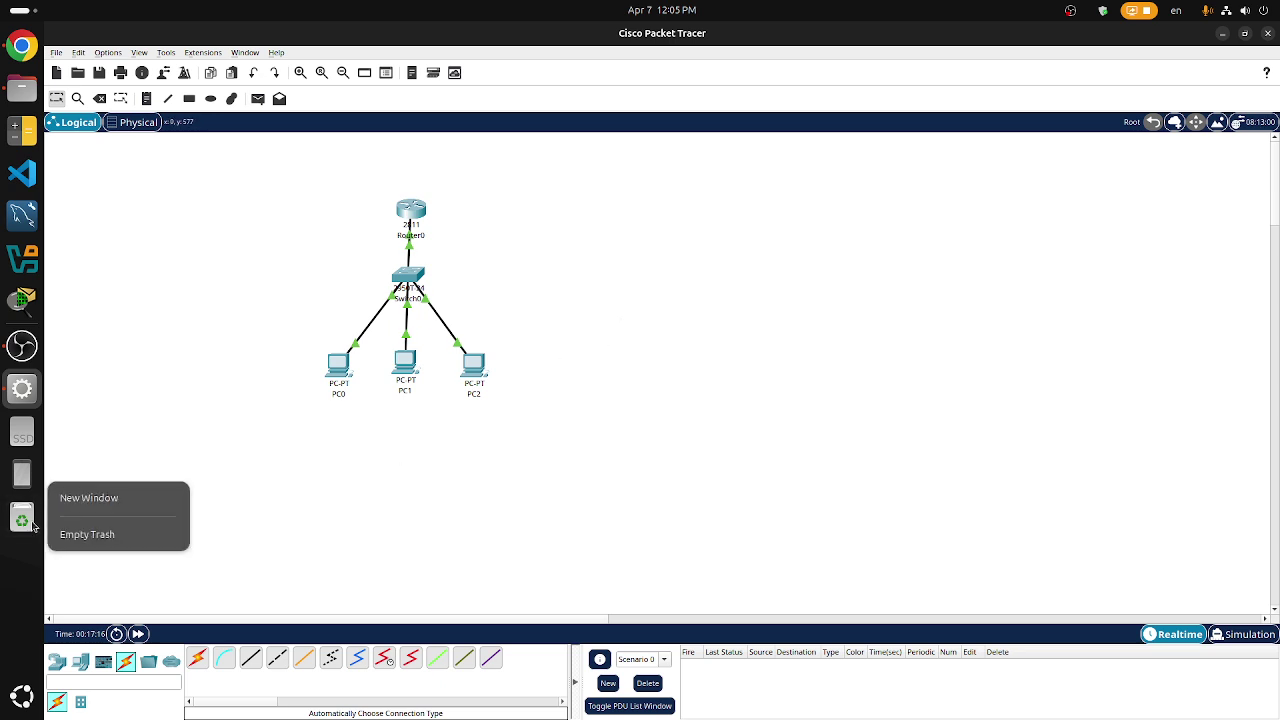
{"action": "left_click", "coordinate": [90, 533]}
{"action": "left_click", "coordinate": [725, 406]}
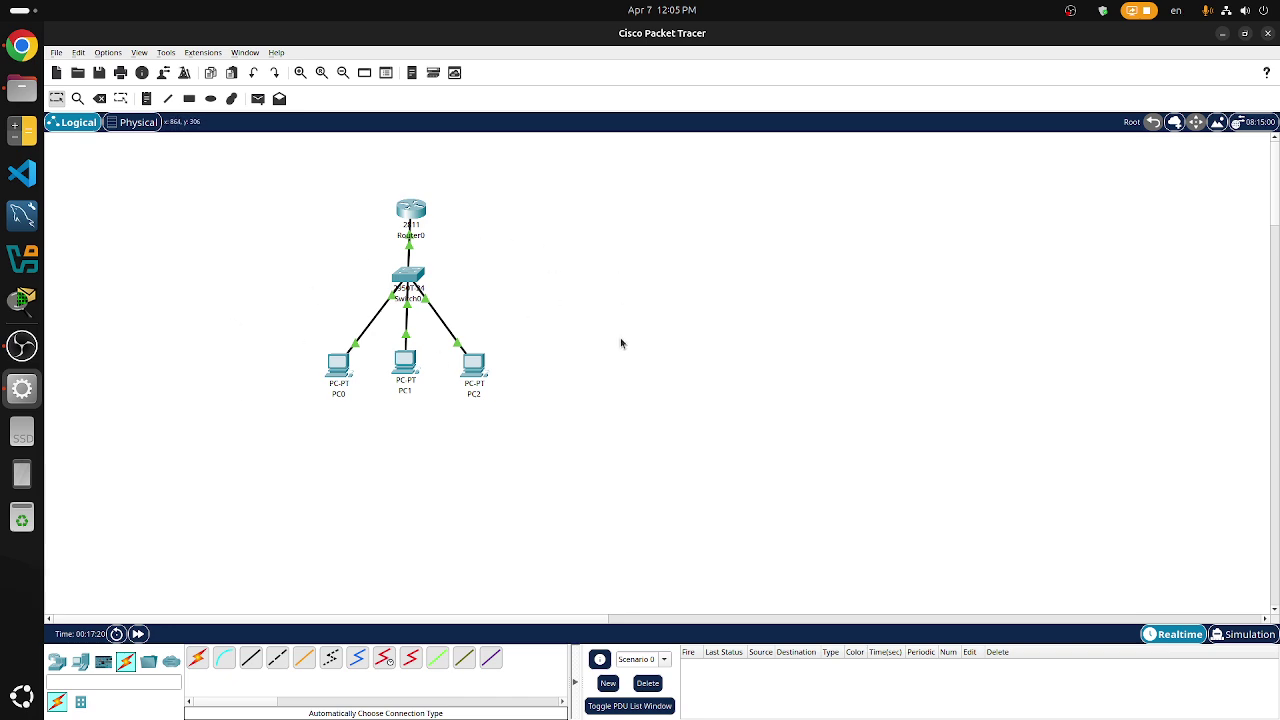
- Nudge PC1 into line with PC0 and PC2, and adjust Router0 slightly so it sits straight above Switch0
{"action": "left_click", "coordinate": [406, 368]}
{"action": "left_click_drag", "start_coordinate": [406, 369], "coordinate": [406, 372]}
{"action": "left_click_drag", "start_coordinate": [410, 210], "coordinate": [418, 214]}
{"action": "left_click", "coordinate": [612, 347]}
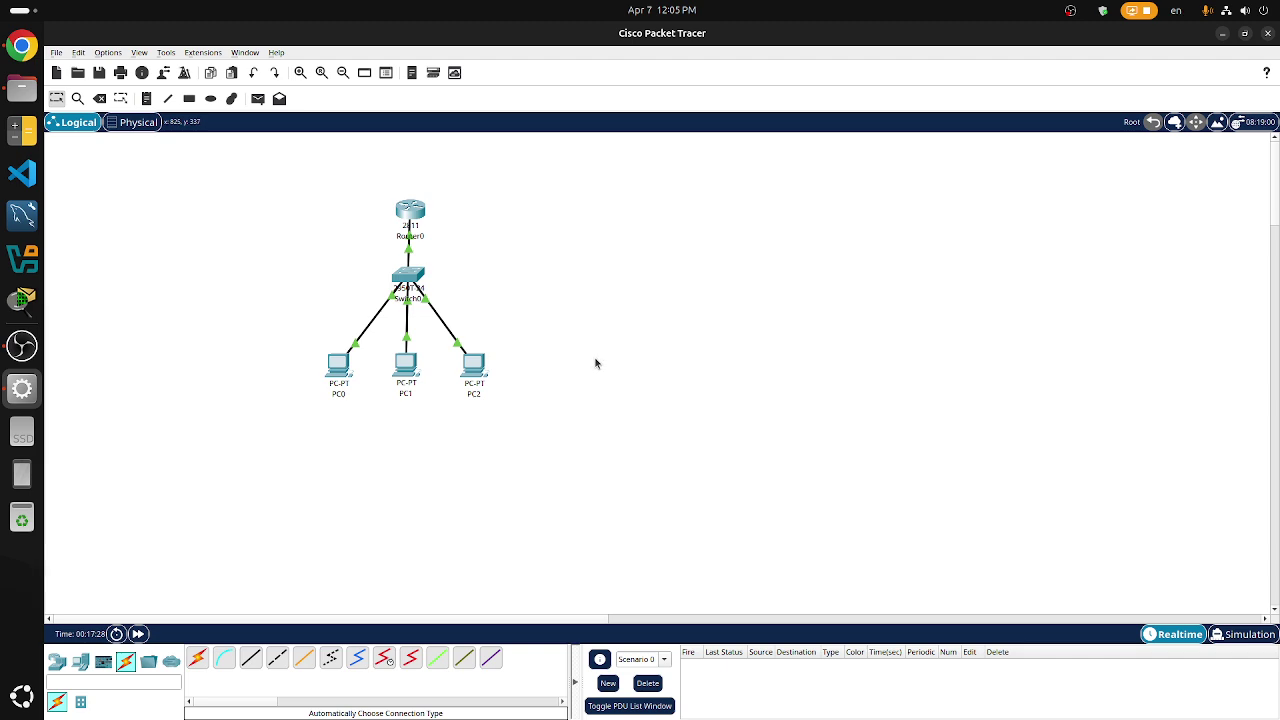
{"action": "key", "text": "ctrl+s"}
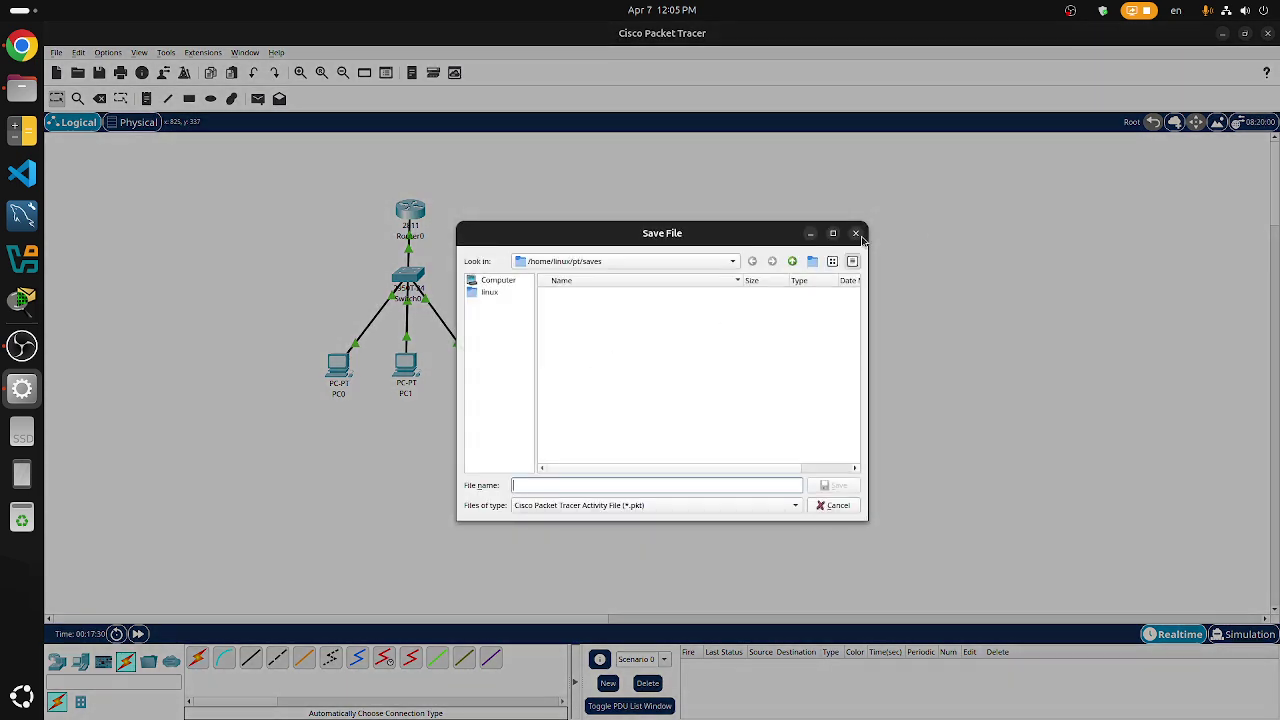
{"action": "key", "text": "Escape"}
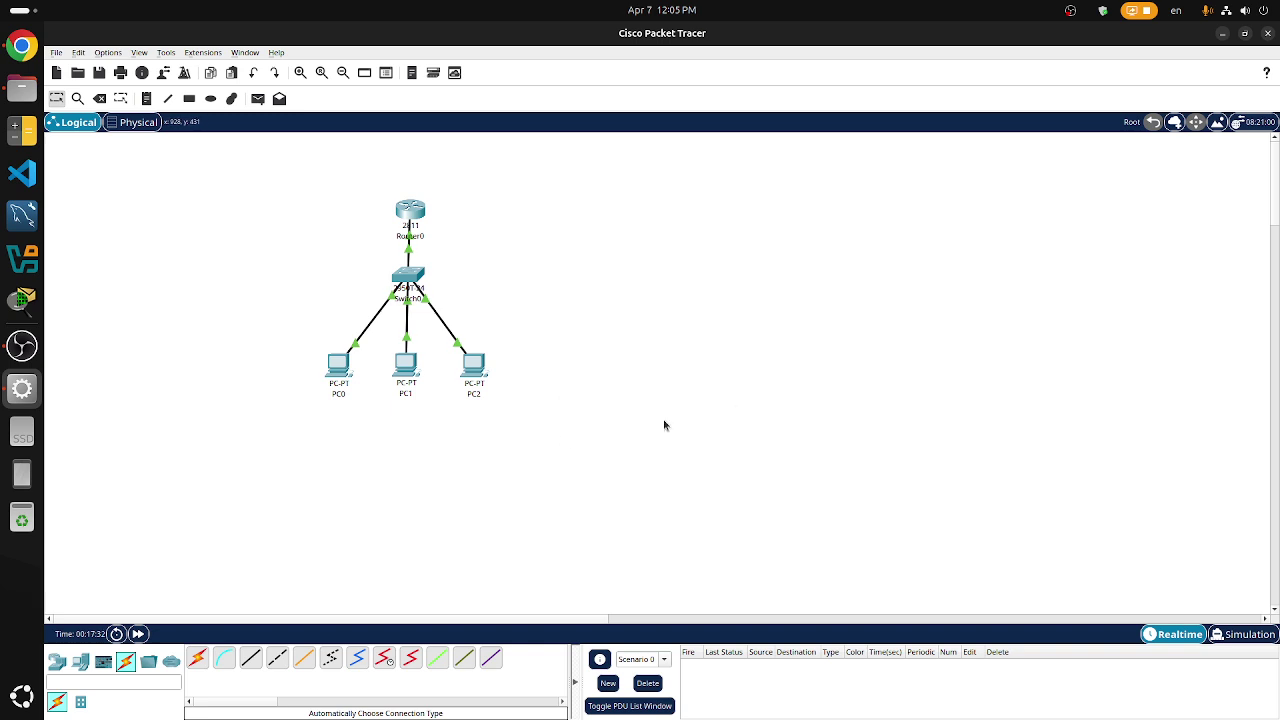